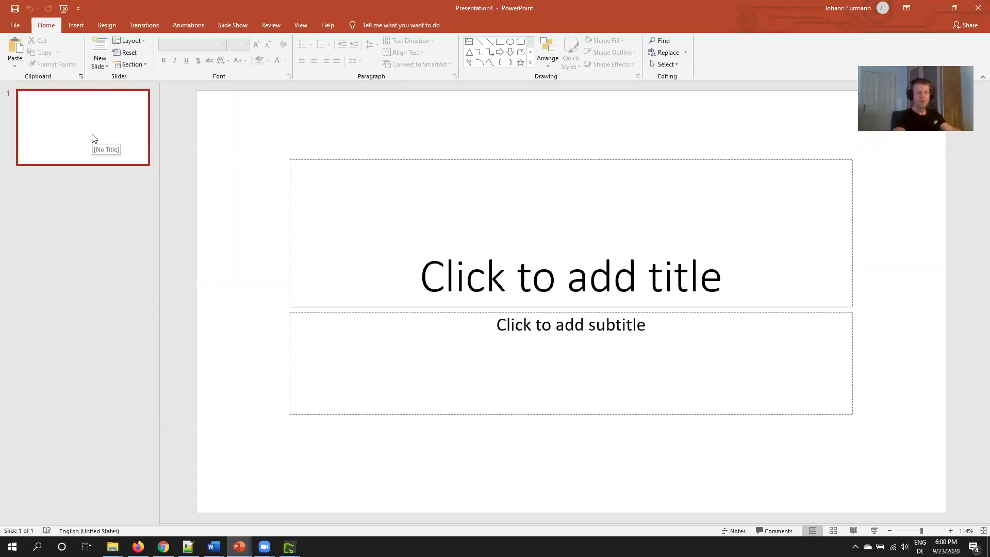
Step: Enter 'How to draw in PPT' in slide 1's title placeholder
left_click(508, 253)
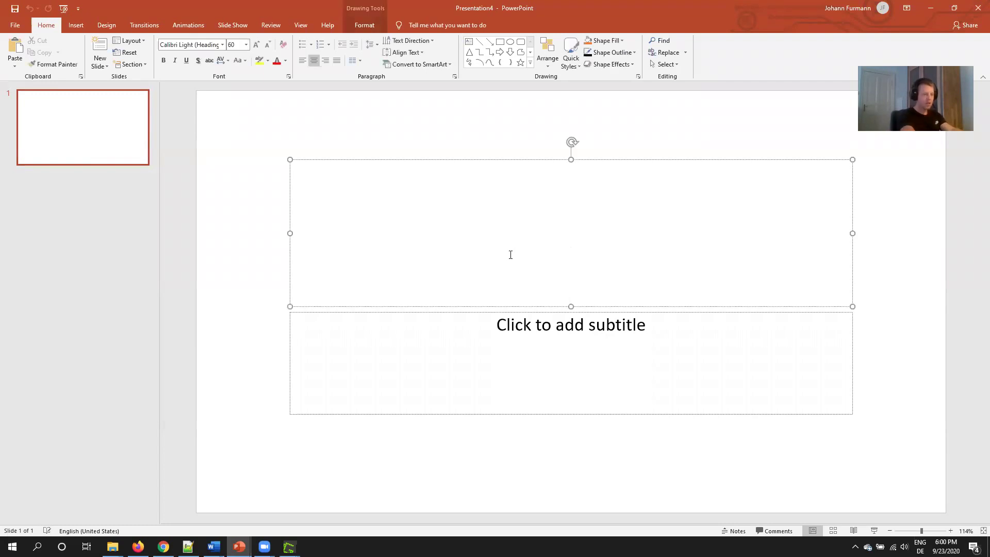
type("How to dr")
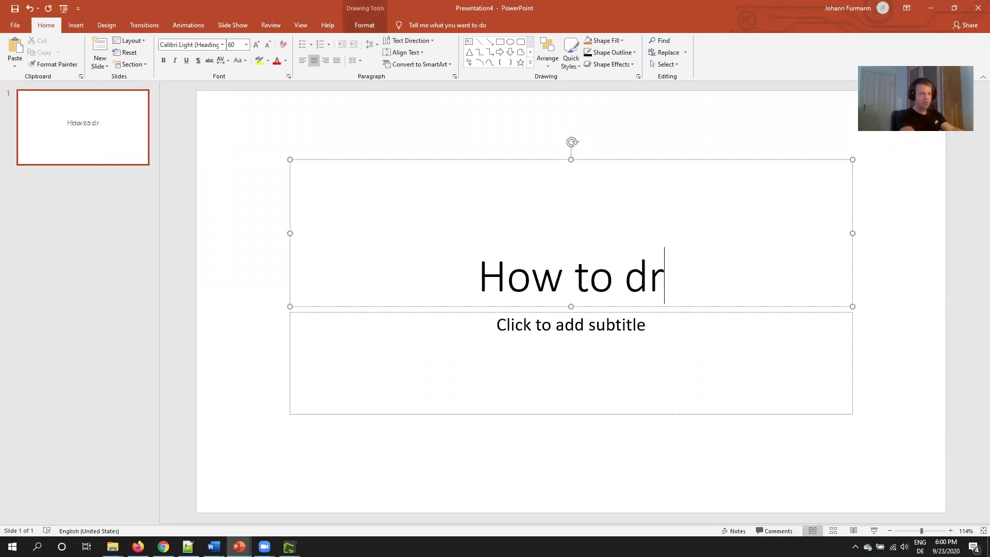
type("aw in P")
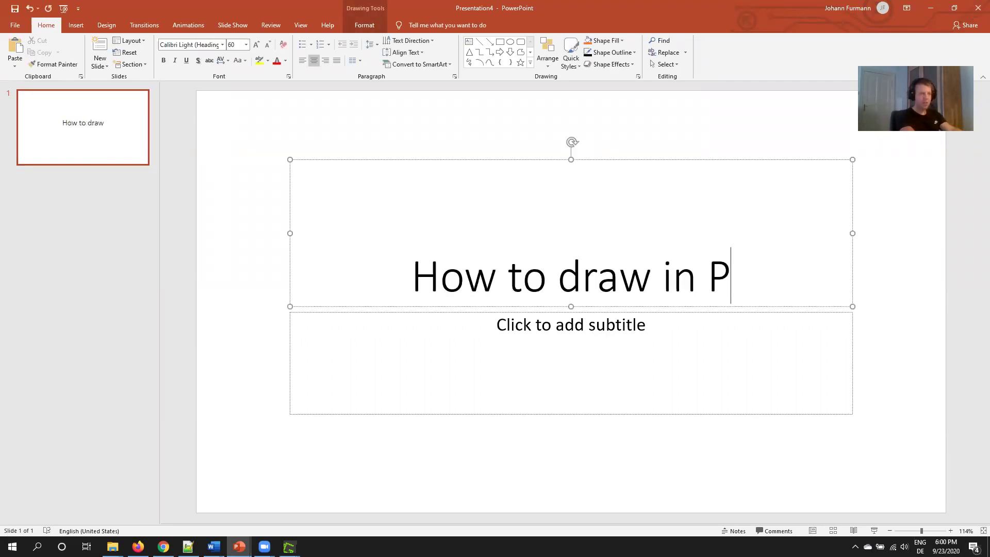
type("PT")
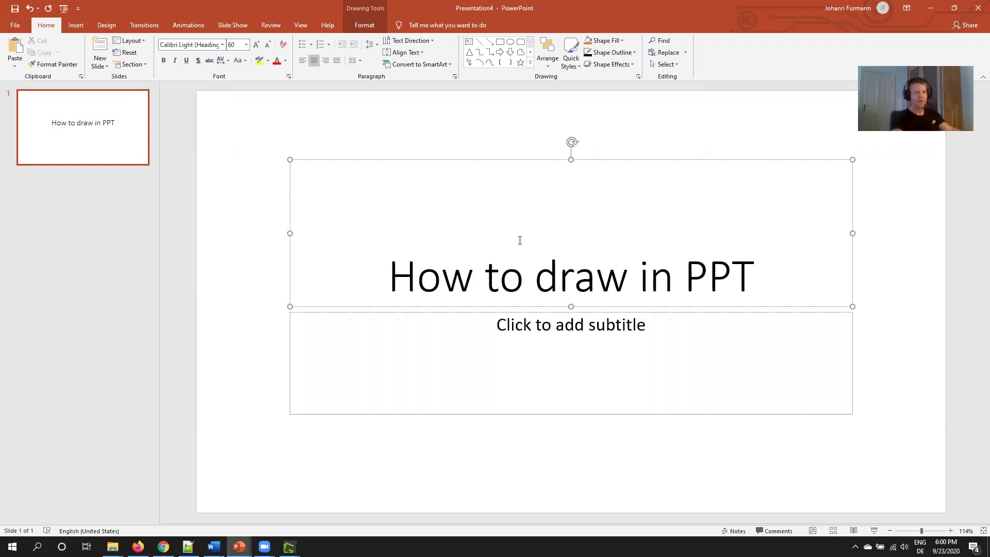
left_click(461, 139)
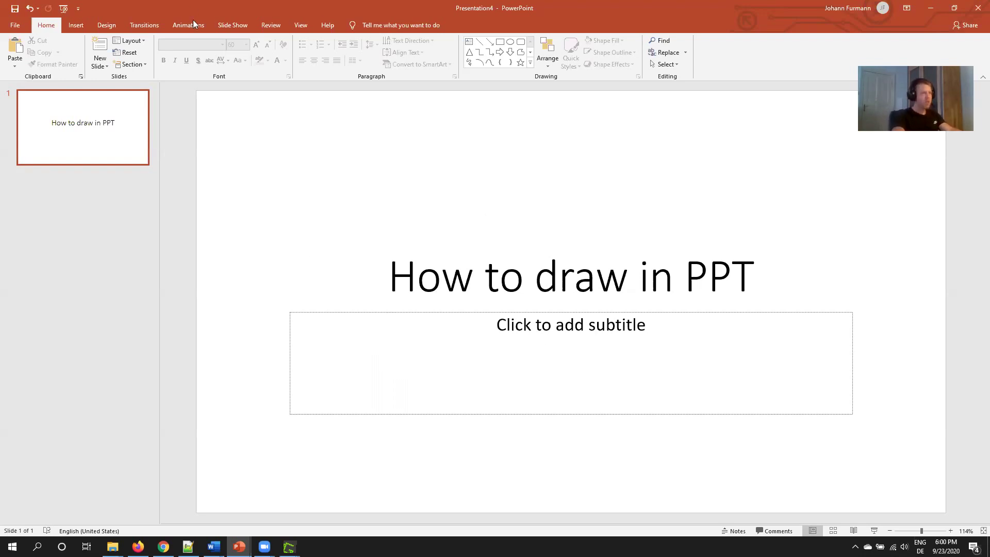
Step: Apply the Retrospect theme and switch it to its blue colour variant
left_click(106, 26)
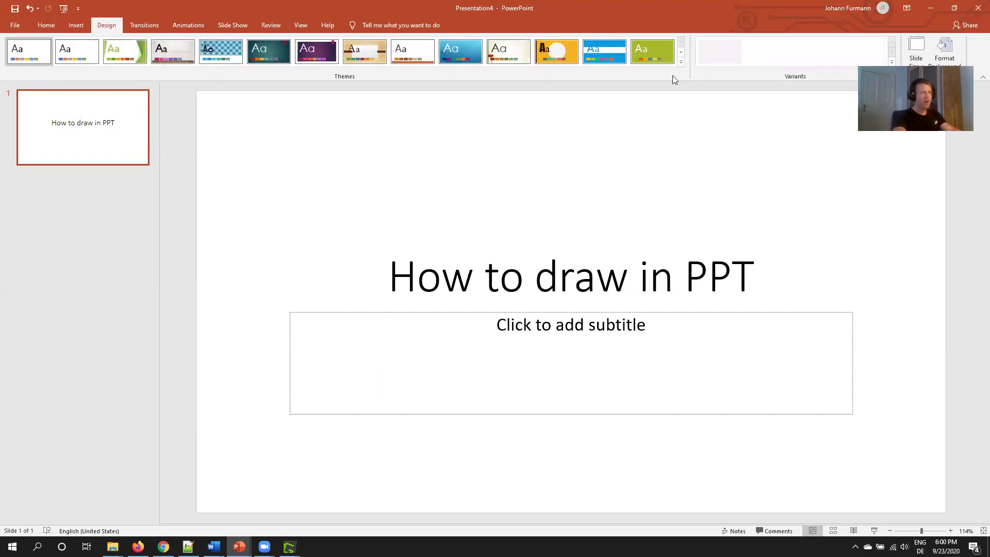
left_click(681, 62)
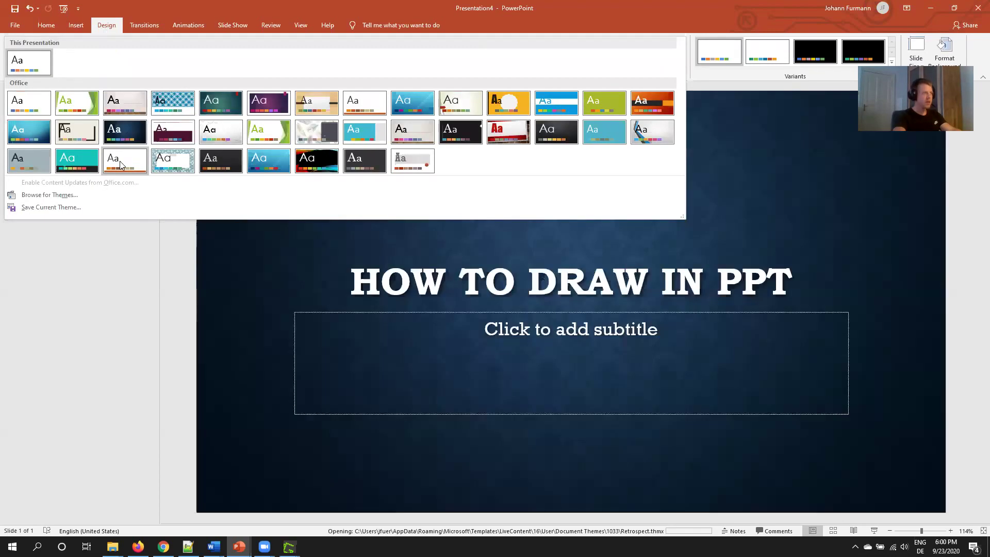
left_click(125, 160)
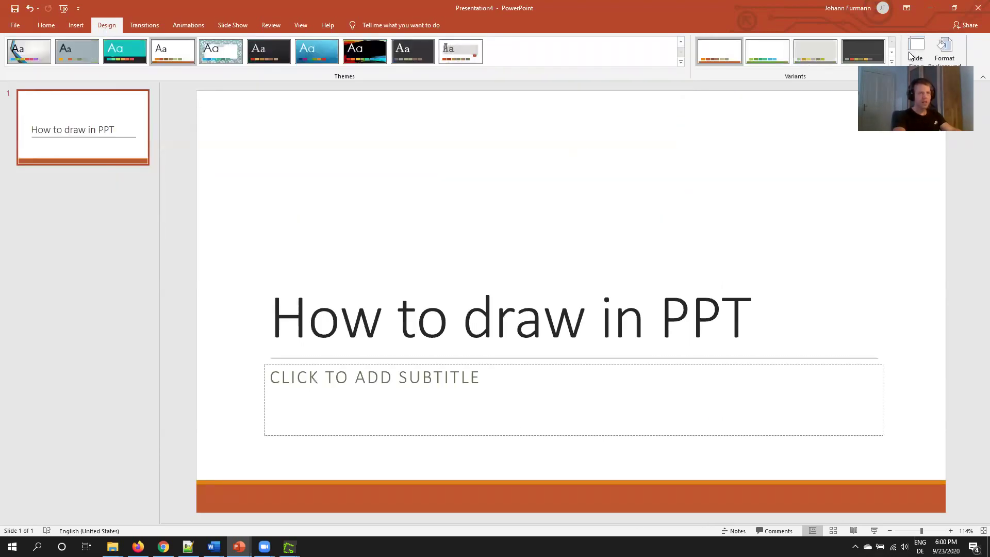
left_click(892, 62)
left_click(537, 186)
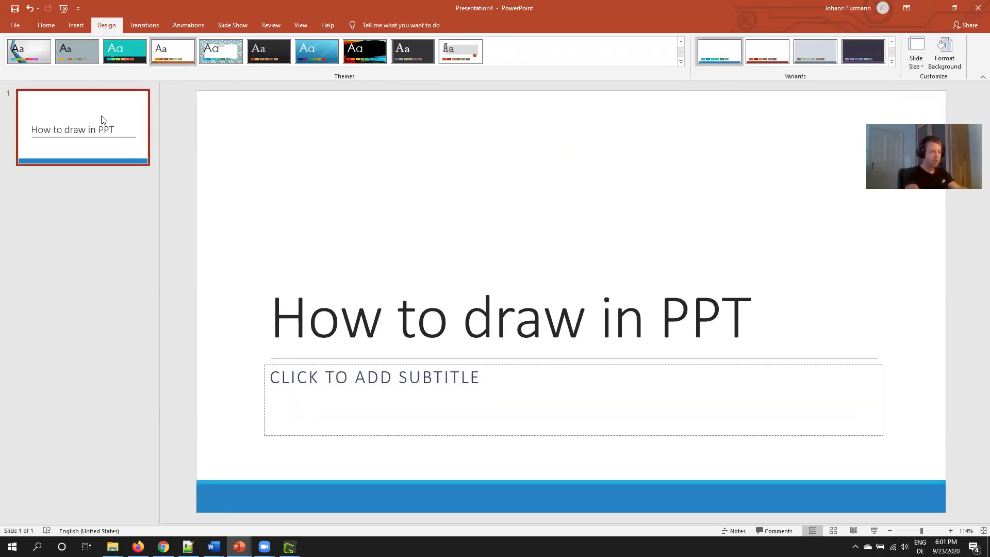
Step: Add two slides after the title slide and change slide 2 to the Blank layout
key("Return")
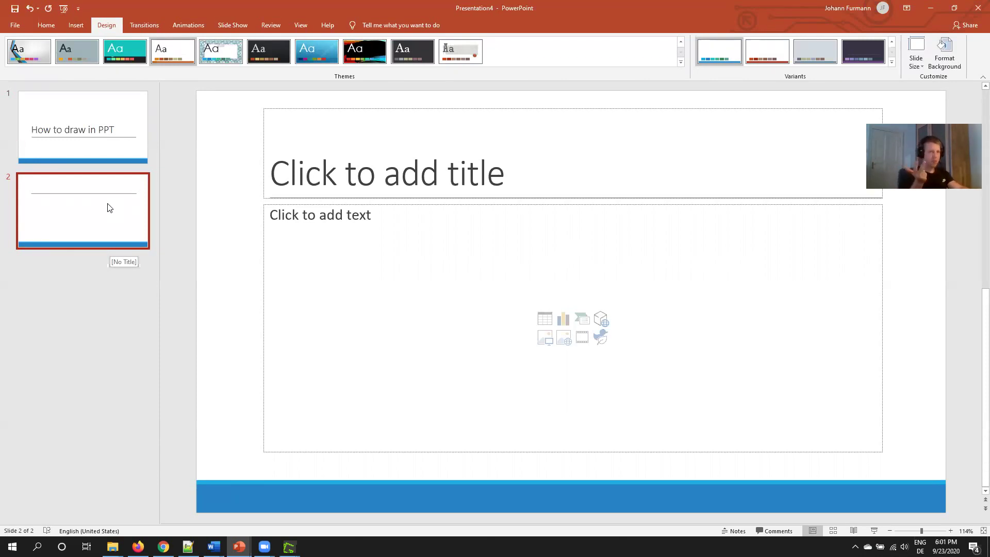
right_click(108, 207)
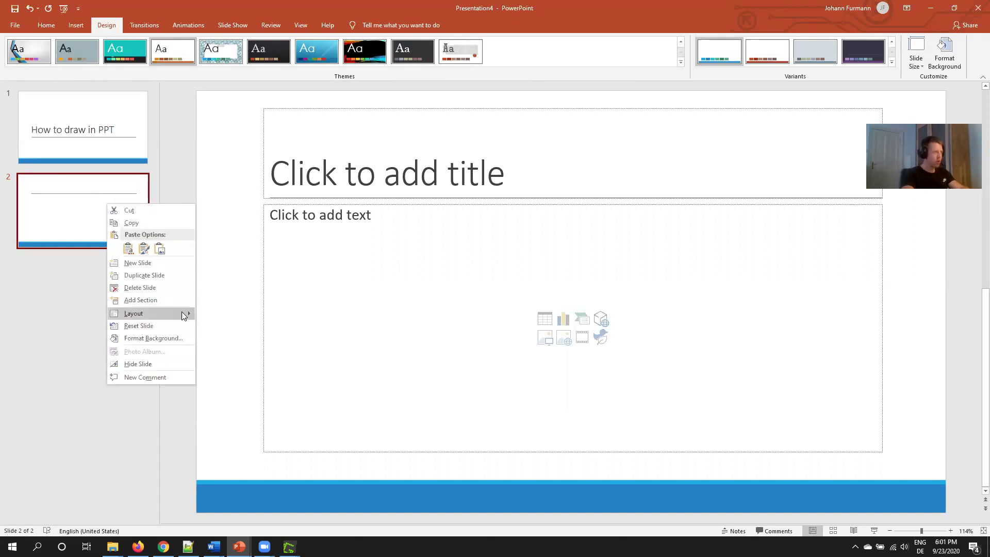
mouse_move(182, 311)
left_click(84, 196)
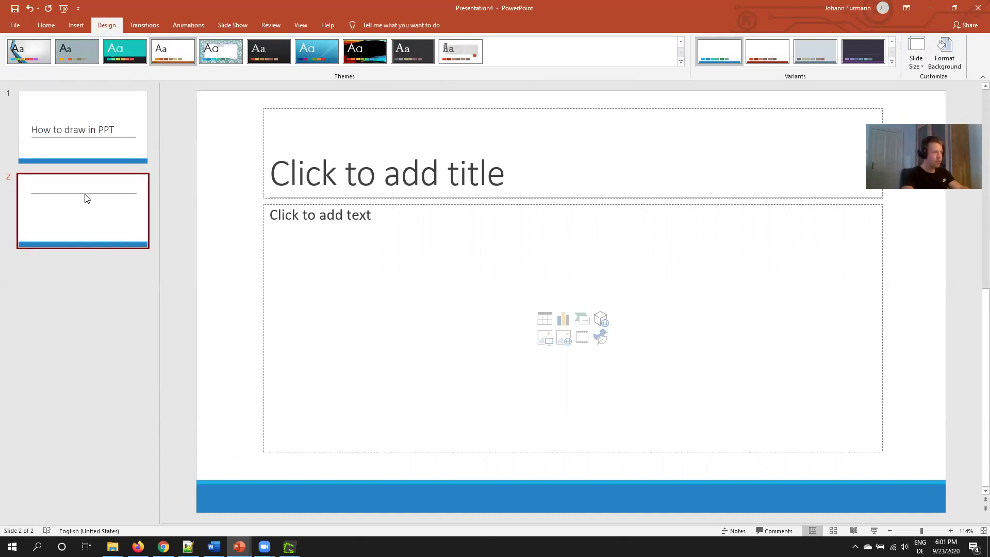
key("Return")
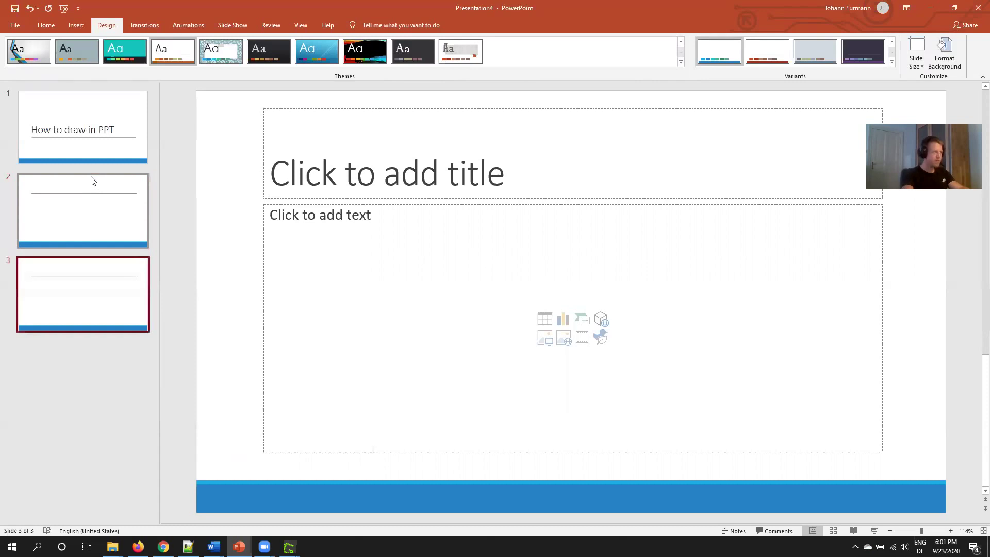
right_click(93, 178)
mouse_move(165, 286)
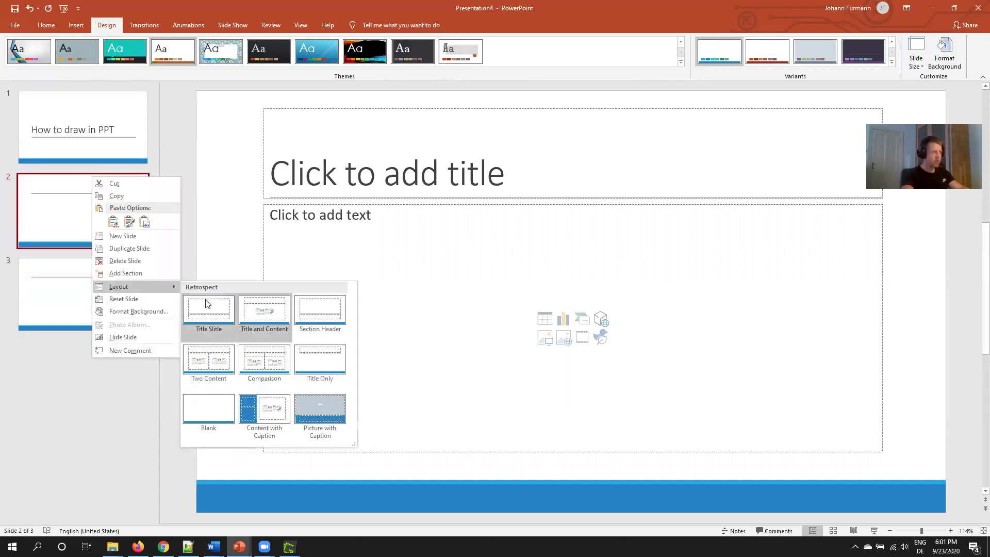
left_click(202, 419)
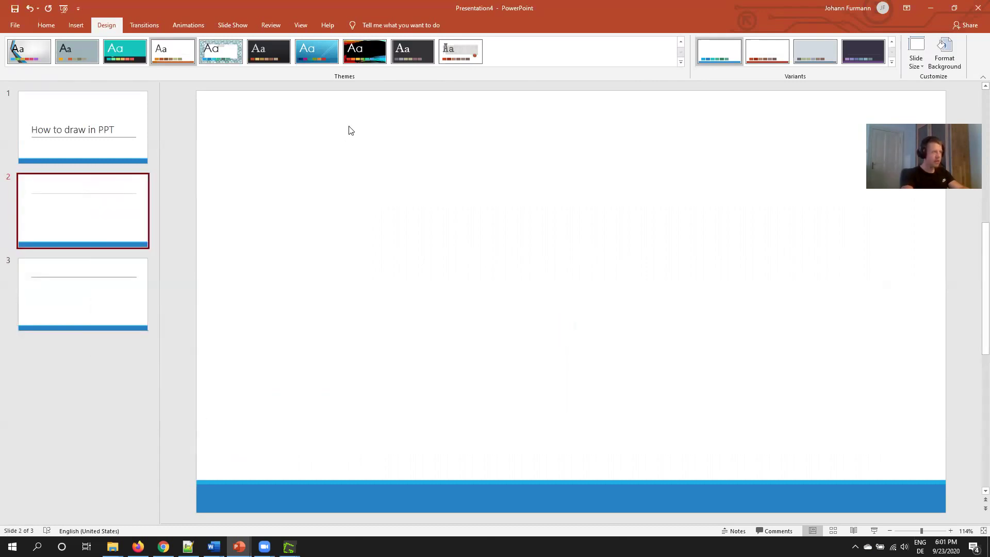
left_click(43, 25)
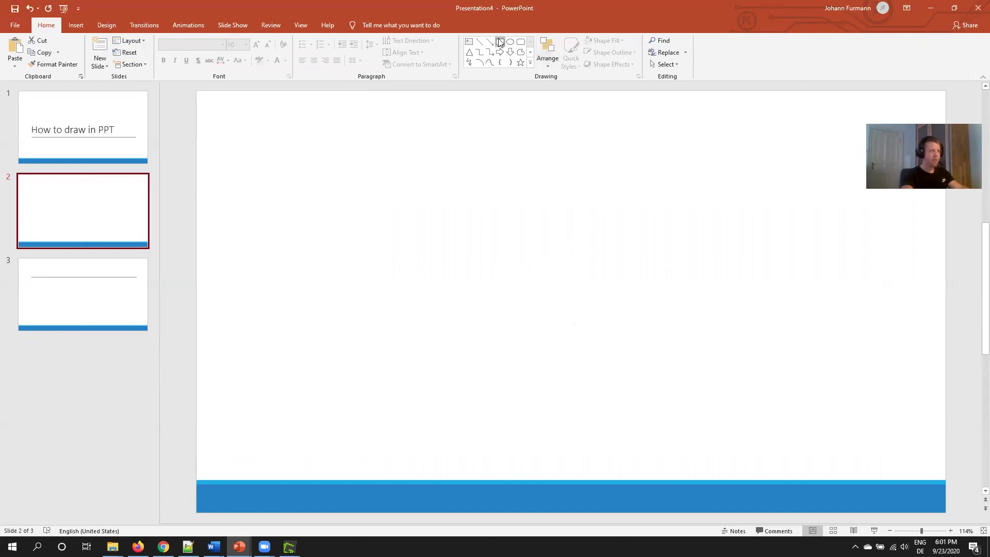
Step: Draw a rectangle near slide 2's top-left and label it 'Account'
left_click(499, 42)
left_click_drag(324, 178, 414, 206)
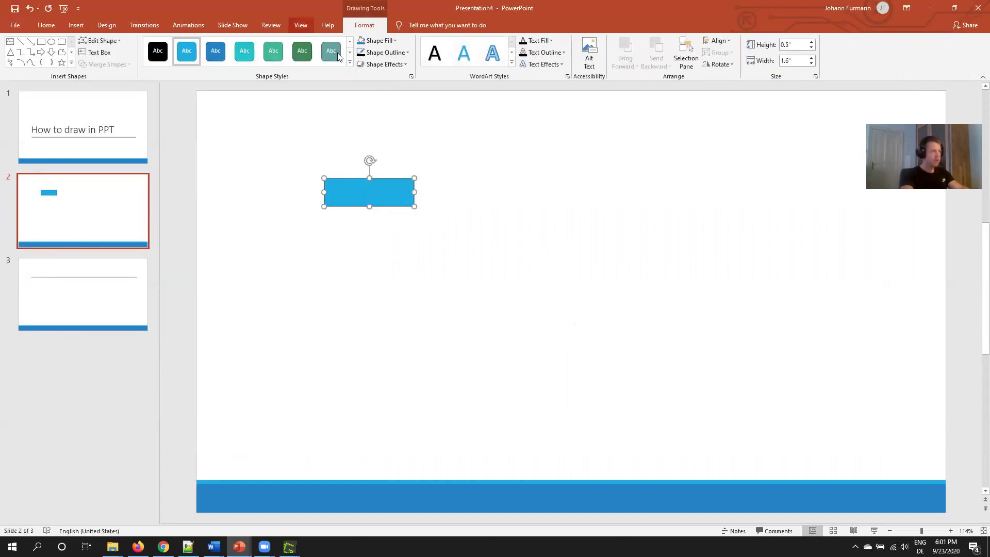
left_click(350, 63)
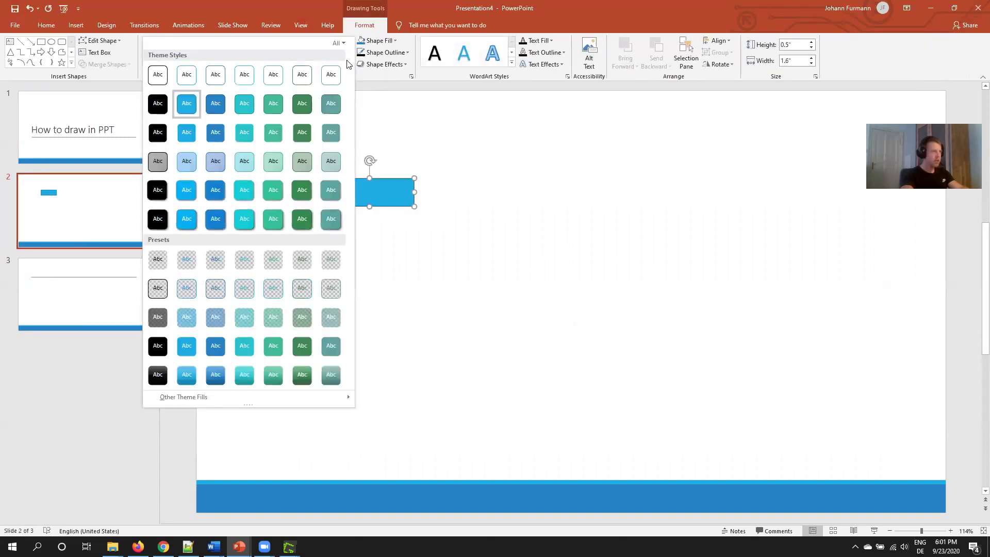
left_click(45, 25)
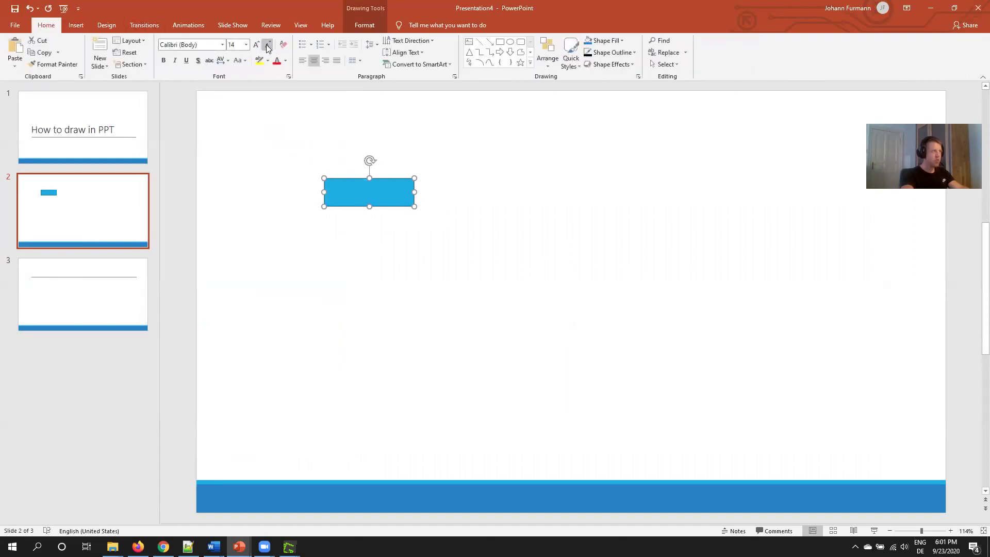
left_click(366, 186)
type("Account")
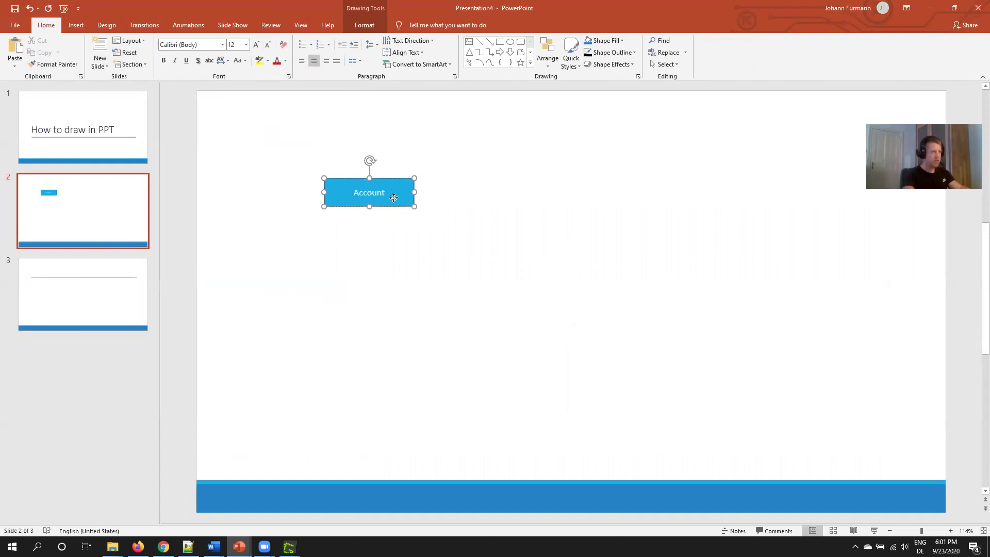
left_click(396, 197)
Step: Copy the box below it with a white-fill, black-outline style and top-left aligned text
left_click_drag(397, 199, 414, 251)
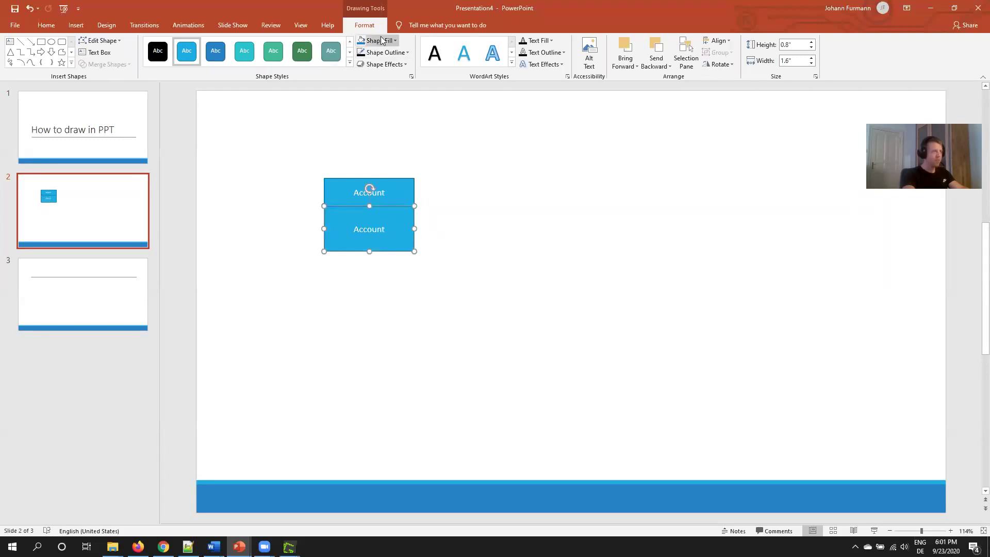
left_click(349, 62)
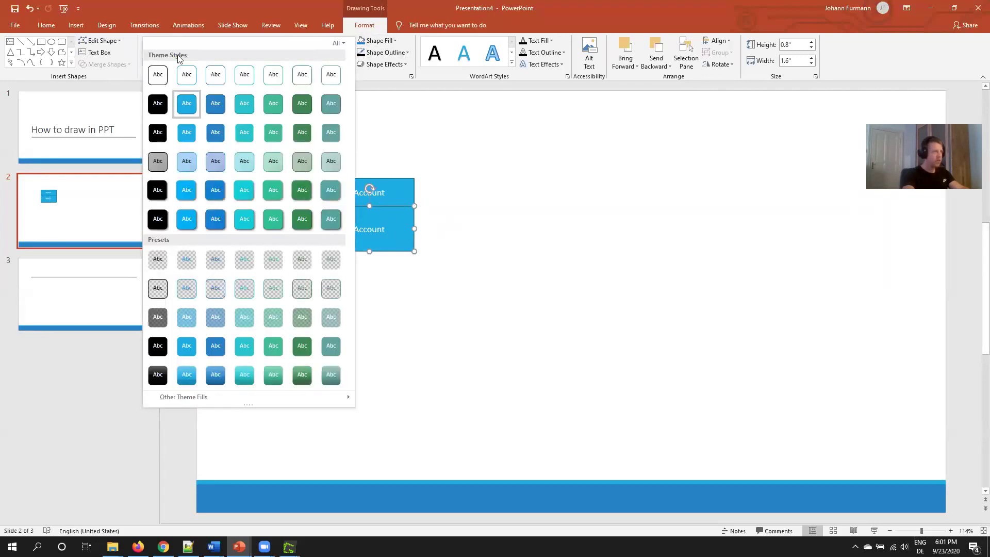
left_click(158, 74)
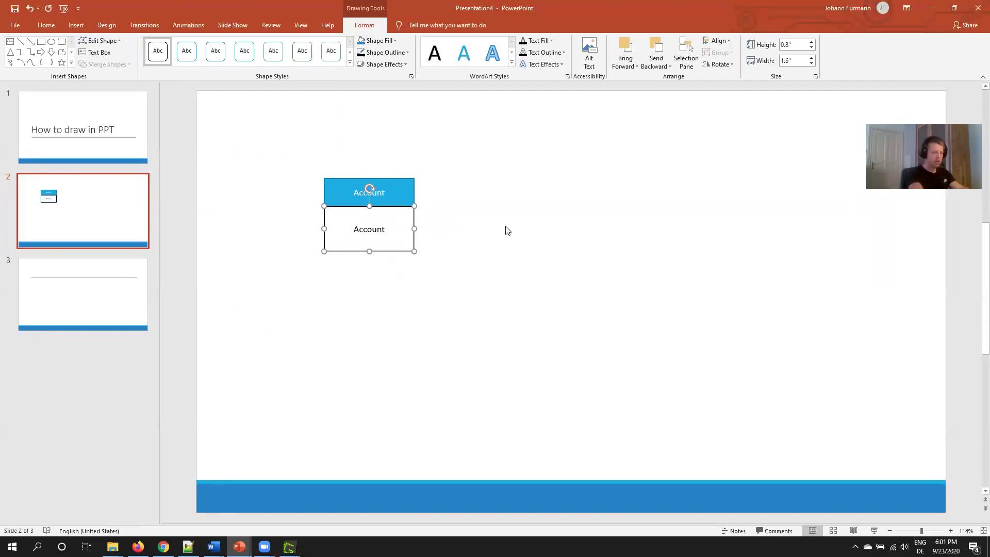
key("ctrl+l")
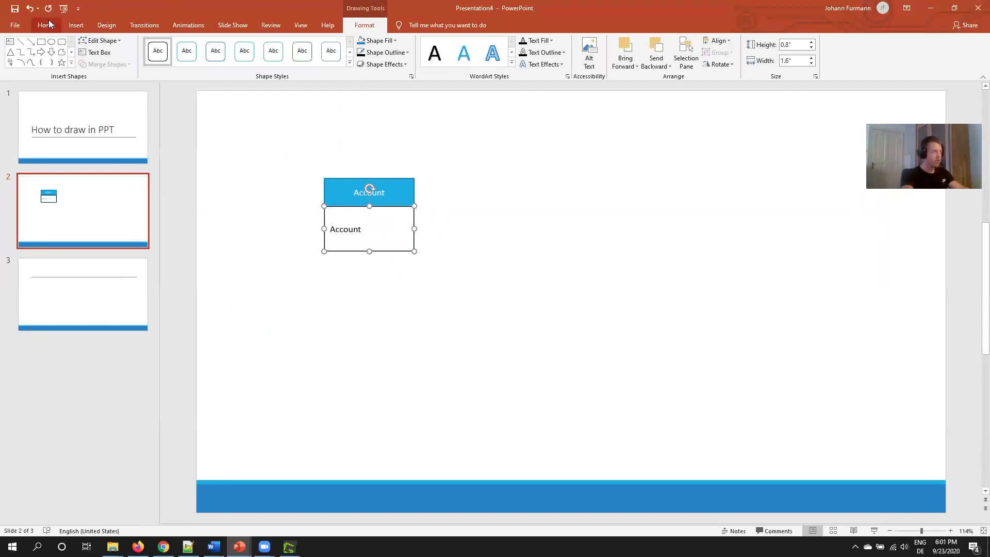
left_click(46, 25)
left_click(405, 52)
left_click(412, 73)
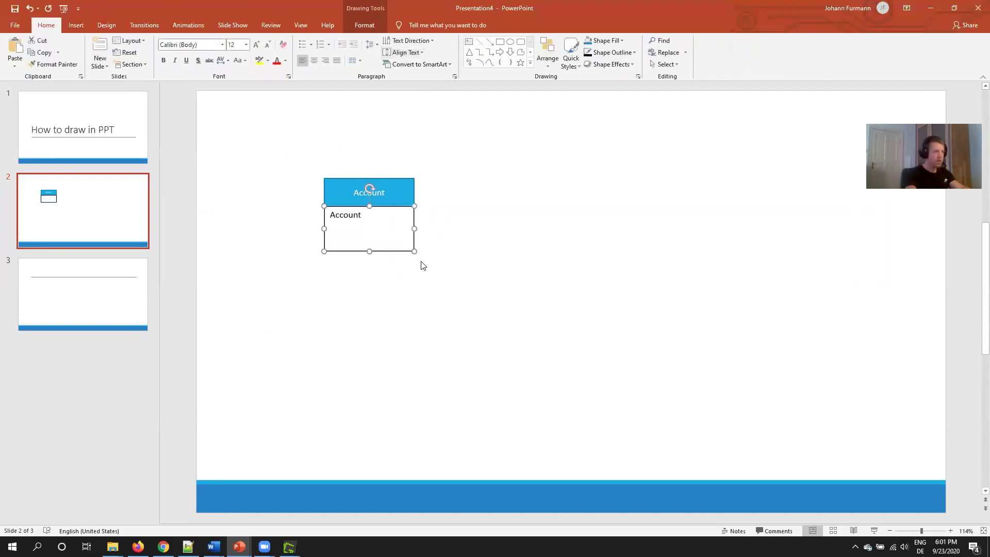
Step: Replace the lower box's text with the lines OWD:, Ow.:, Vol:, RT: and select both boxes
double_click(350, 216)
type("OWD")
key("Return")
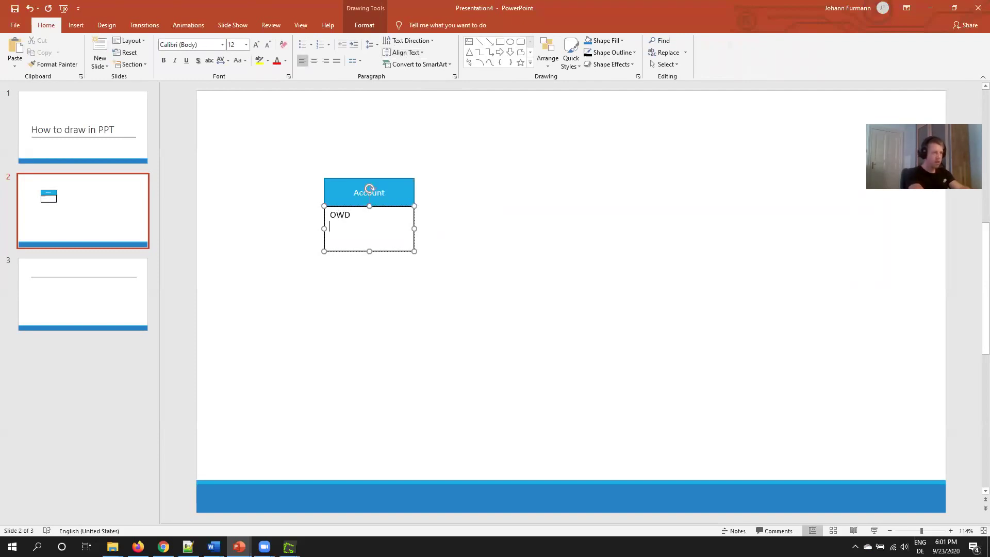
type("Owner:")
key("BackSpace")
type(":")
key("Up")
type(":")
key("Down")
type("Rol:")
key("Return")
type("RT")
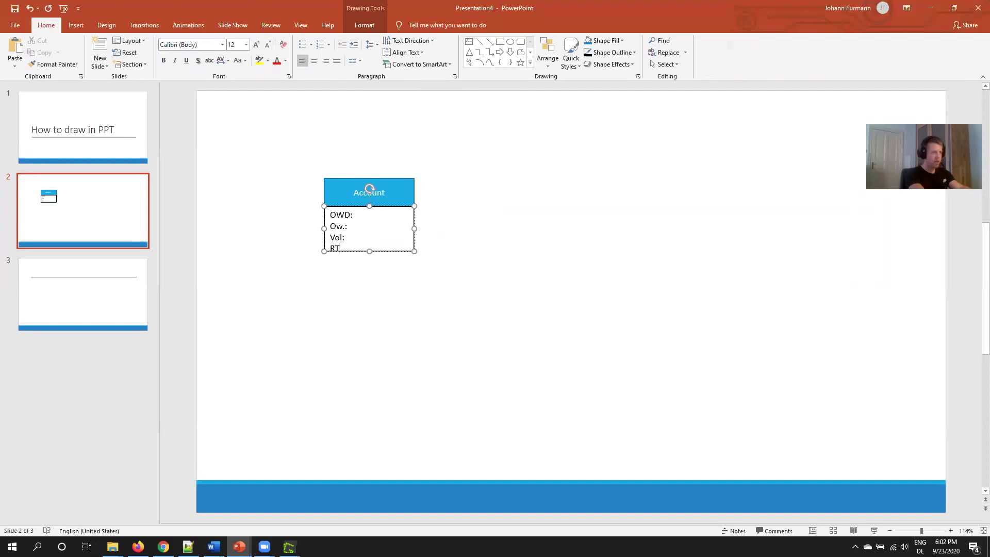
type(":")
left_click(369, 259)
left_click_drag(308, 156, 587, 356)
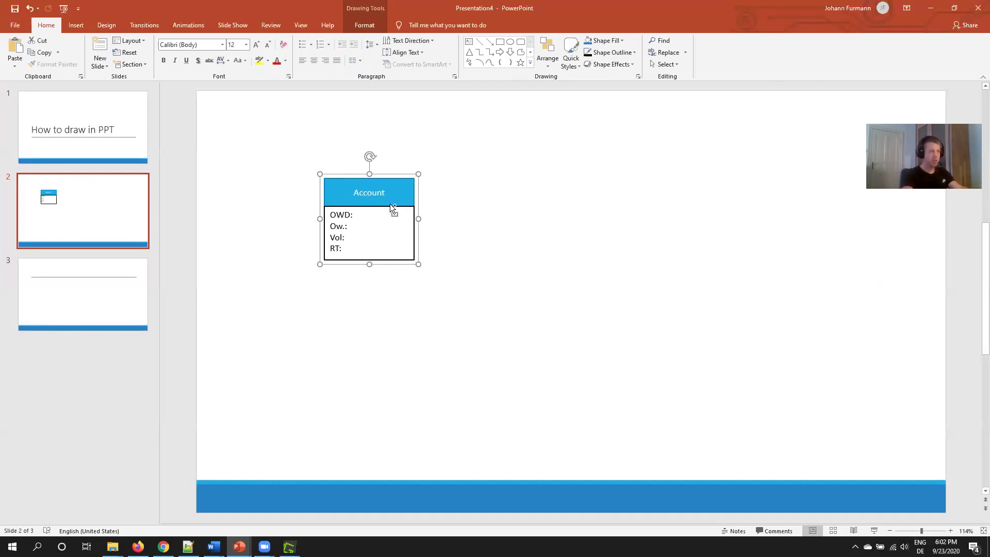
Step: Place a copy of the Account box group to its right
left_click_drag(391, 205, 435, 249)
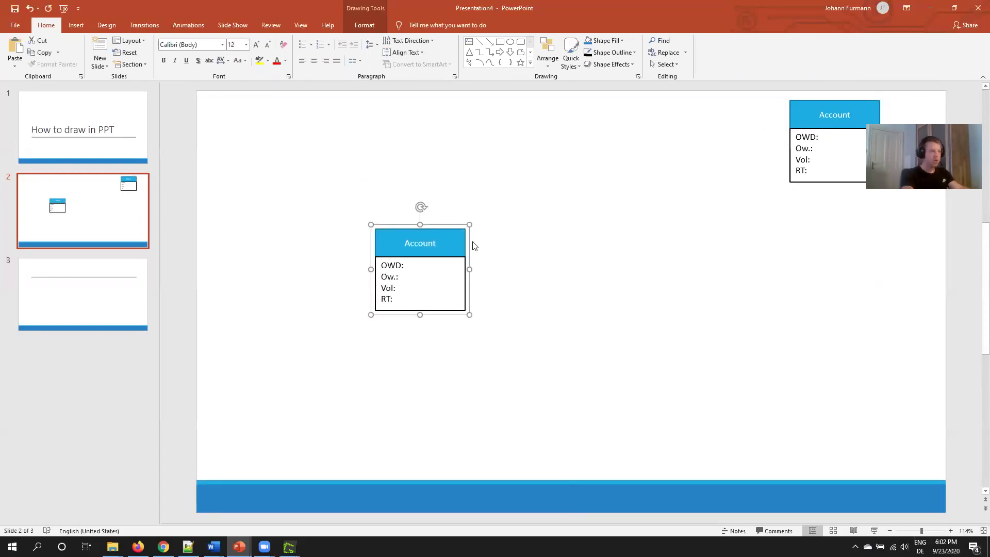
key("ctrl+y")
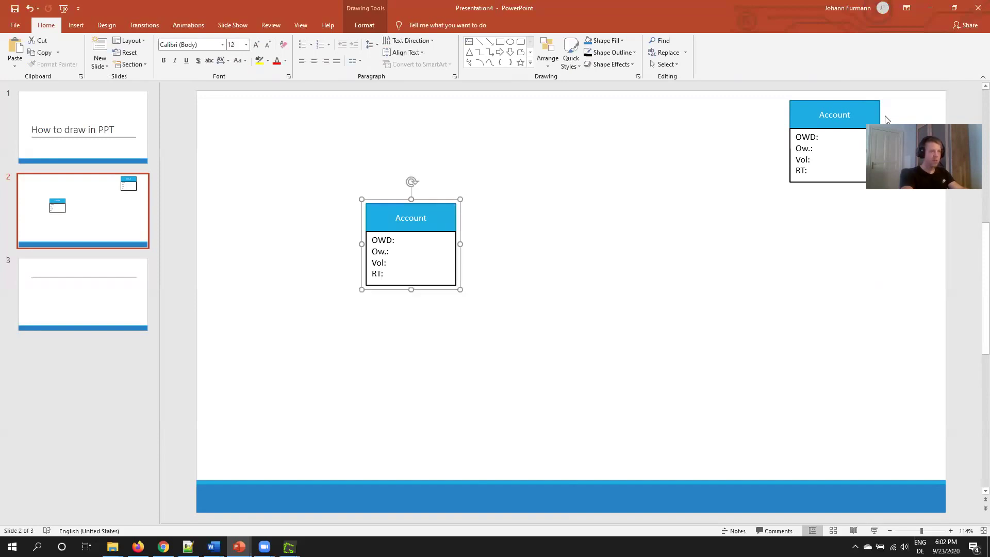
left_click_drag(451, 227, 567, 223)
Step: Rename the copy's header 'Contact' and fill in OWD: CbP, Ow.: Sales Agent, Vol: 2 Mil
double_click(521, 213)
type("Contact")
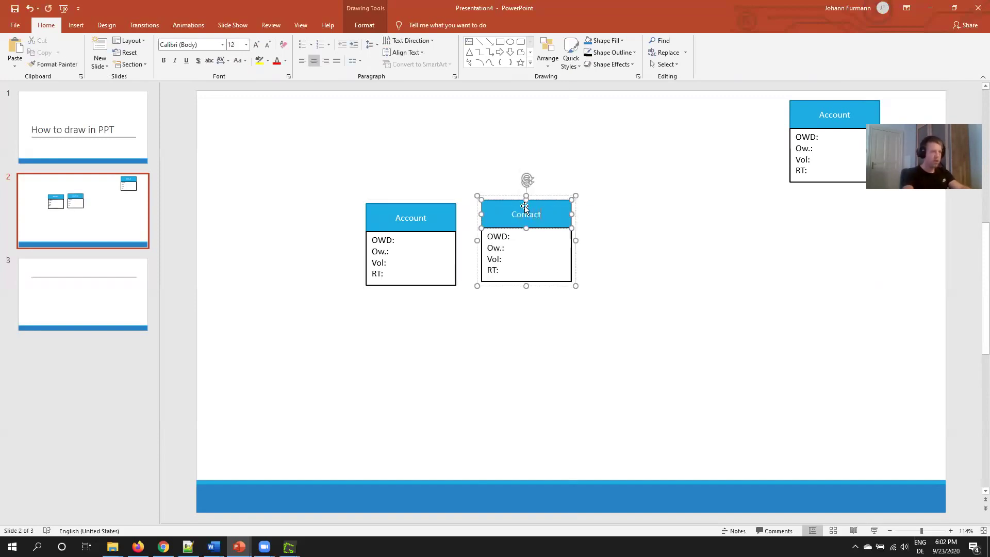
left_click(508, 237)
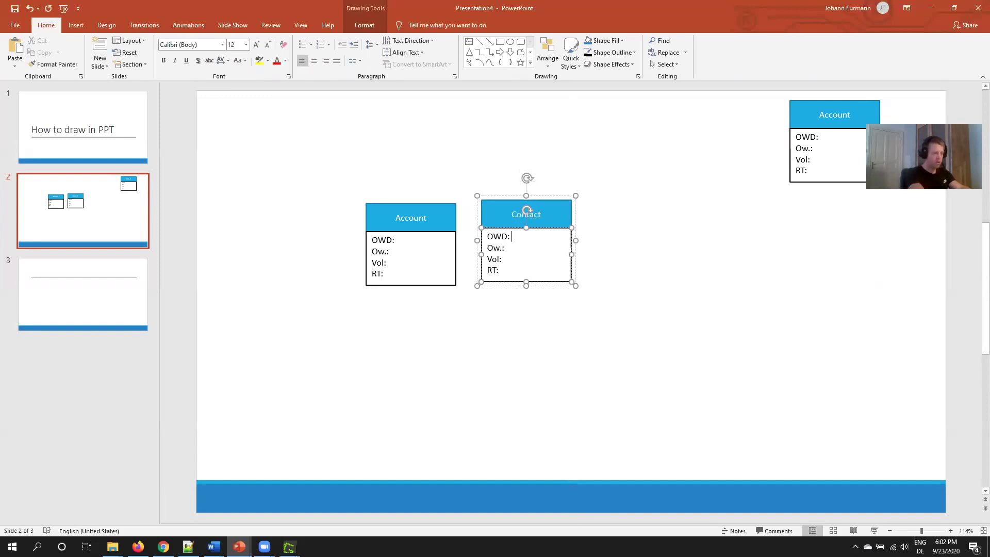
type("Cp")
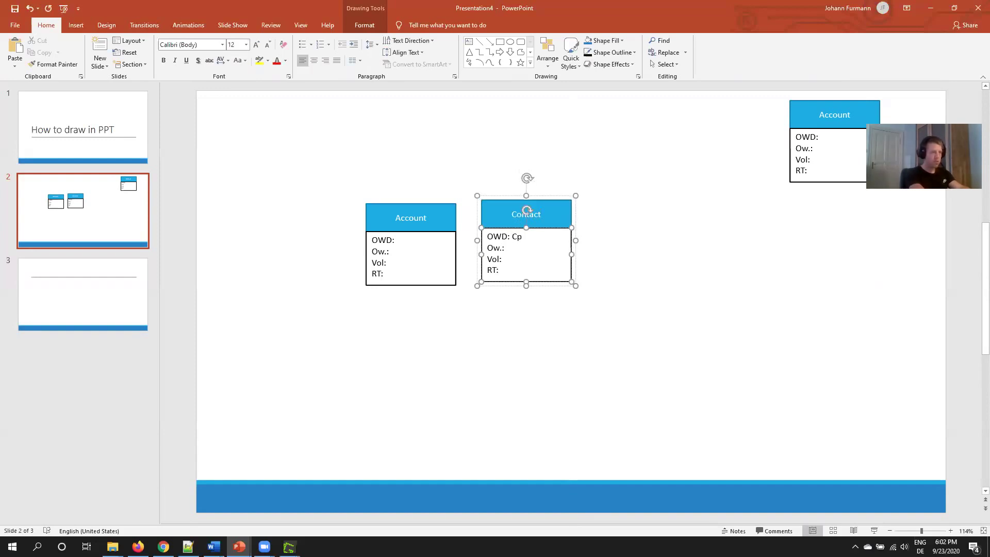
key("BackSpace")
type("bP")
key("Down")
type("Sales Agent Vol: 2 M")
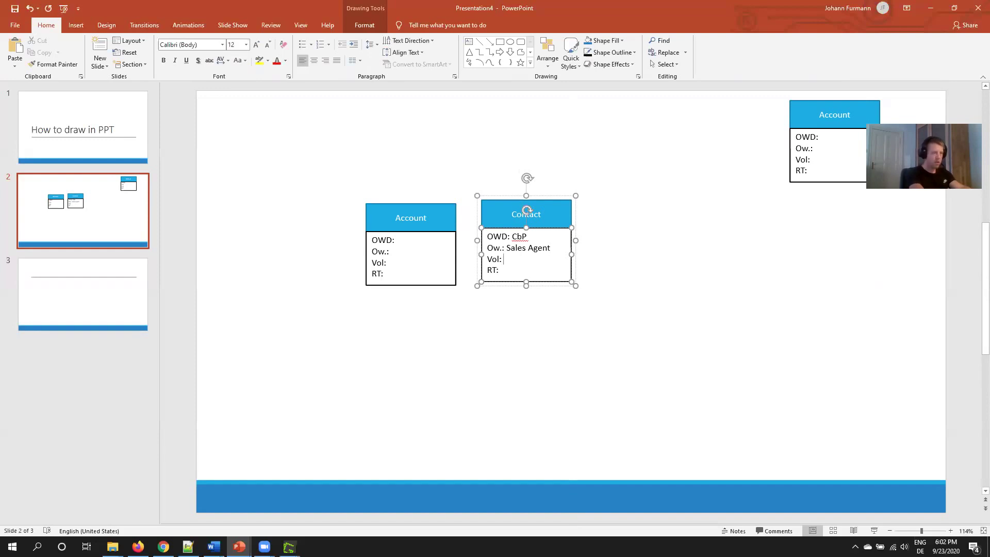
type("il.")
key("Down")
Step: Fill RT: Customer, then link the Account and Contact boxes with an elbow arrow connector
type("Customer")
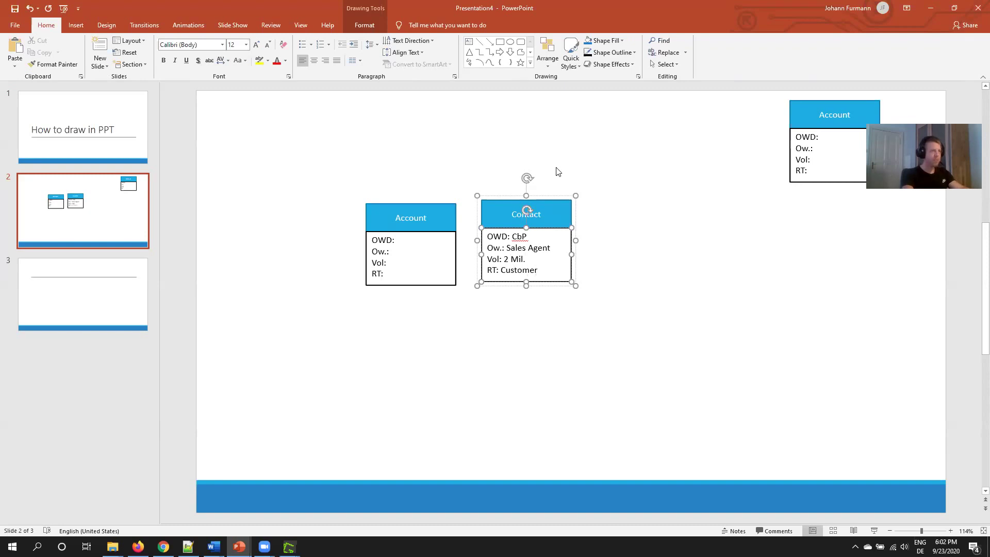
left_click(555, 170)
left_click(489, 41)
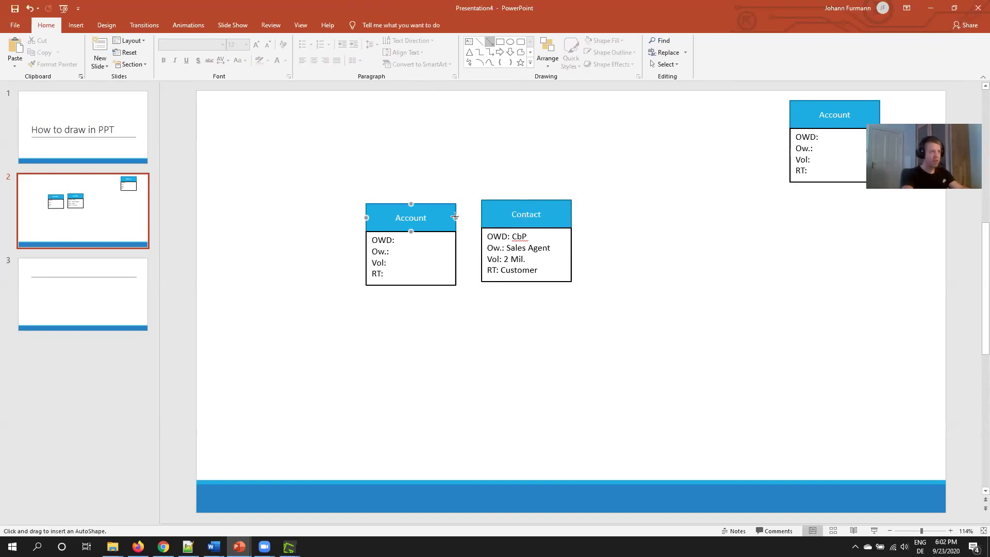
left_click_drag(456, 215, 470, 175)
key("ctrl+z")
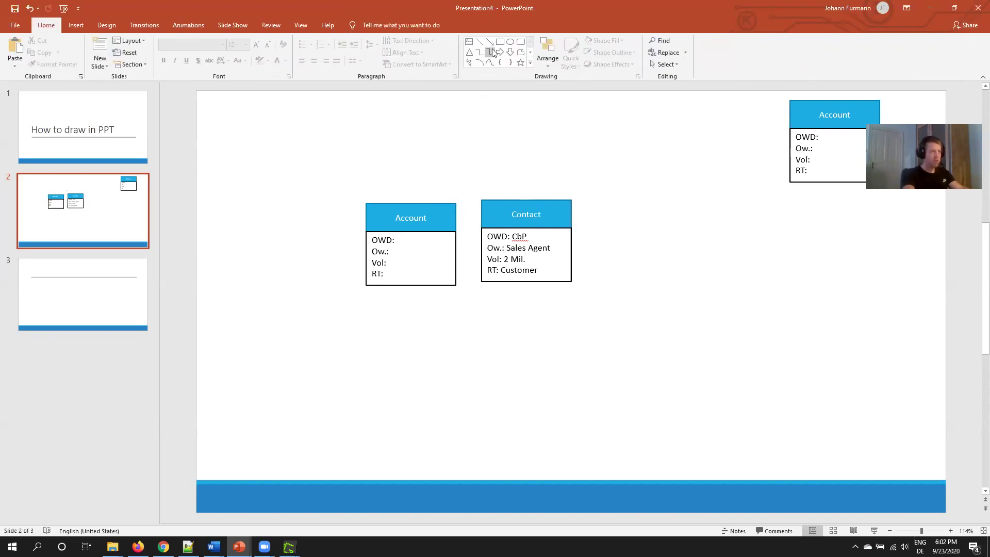
left_click(489, 52)
mouse_move(454, 217)
left_mouse_down()
mouse_move(481, 213)
mouse_move(452, 236)
mouse_move(403, 213)
left_mouse_up()
left_click(409, 194)
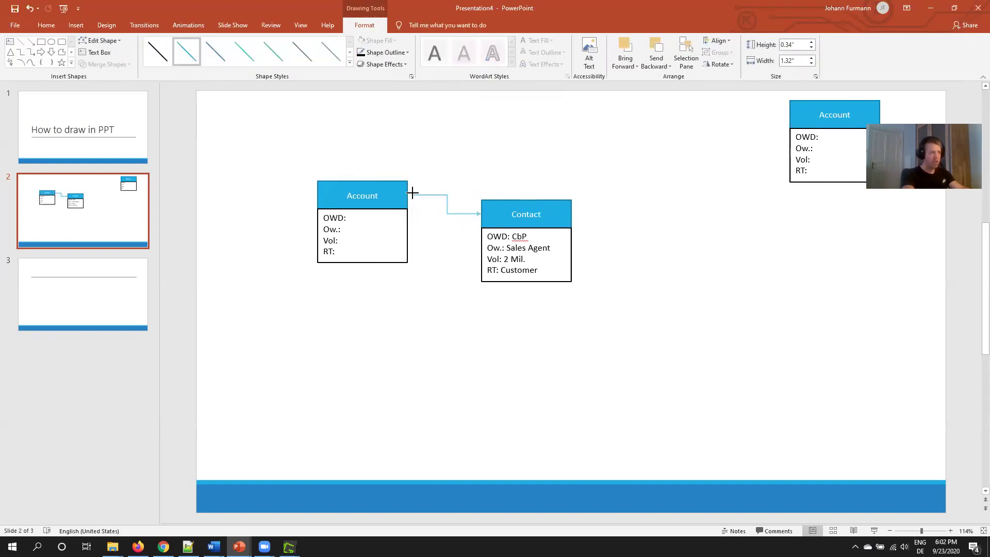
left_click_drag(401, 212, 413, 227)
Step: Make the connector black and thicker, then put a copy of it below the boxes
left_click(446, 211)
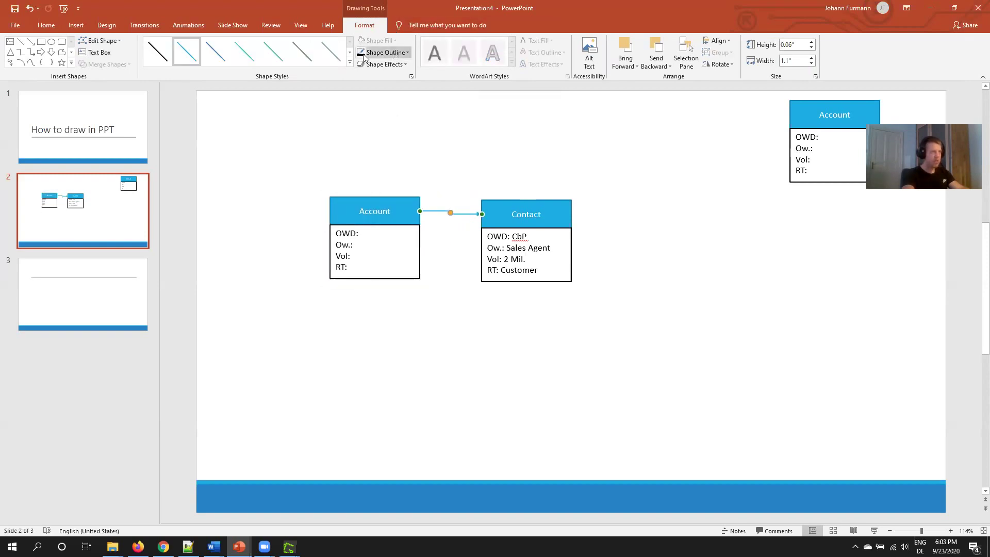
left_click(393, 53)
left_click(407, 52)
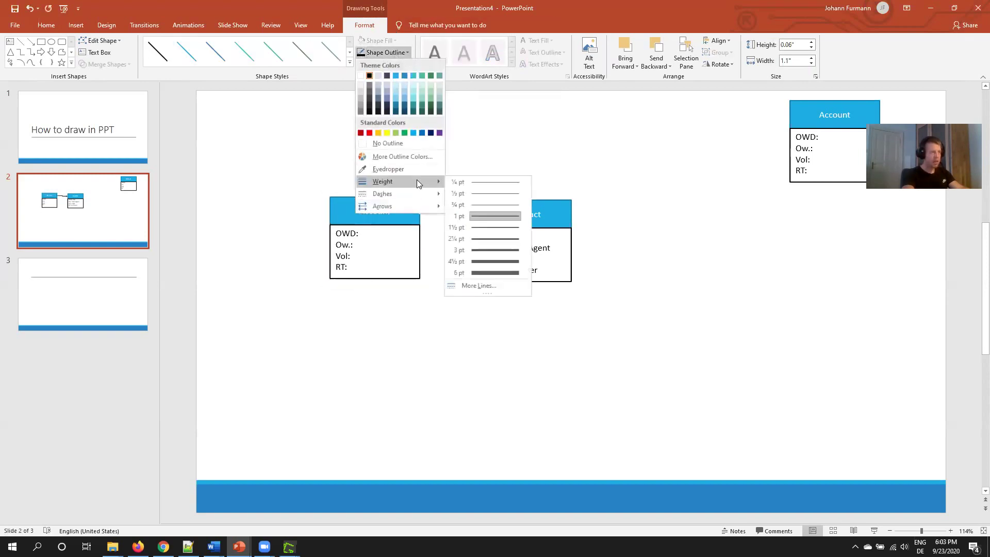
left_click(487, 242)
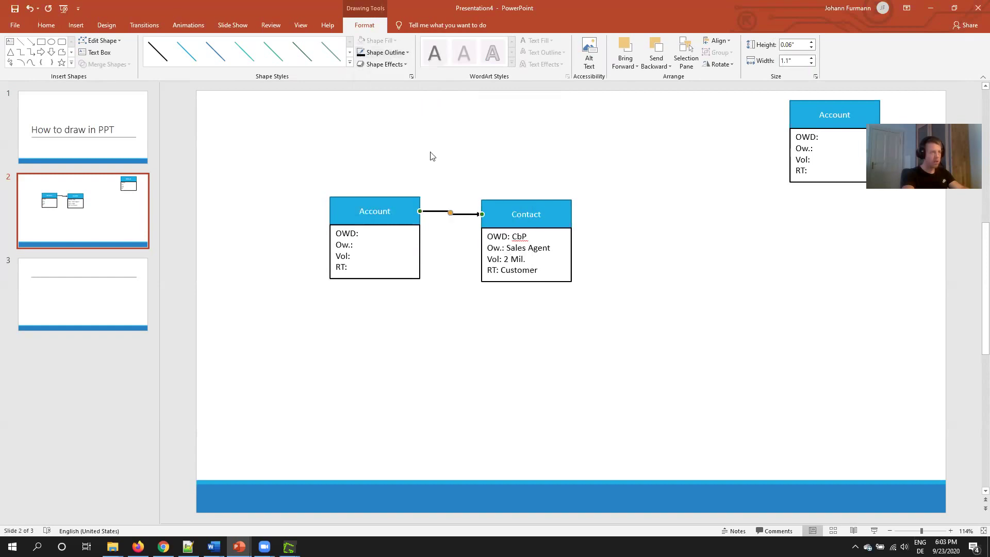
left_click(464, 171)
left_click(449, 212)
left_click_drag(454, 213, 463, 318)
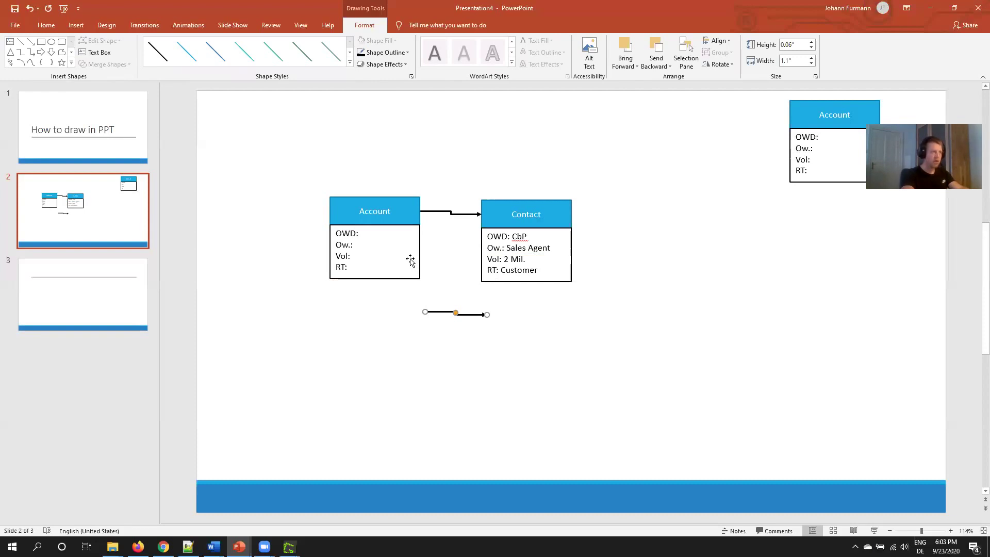
Step: Colour the spare arrow red, shift the diagram down-right, and copy the Account field box top-left
left_click(387, 53)
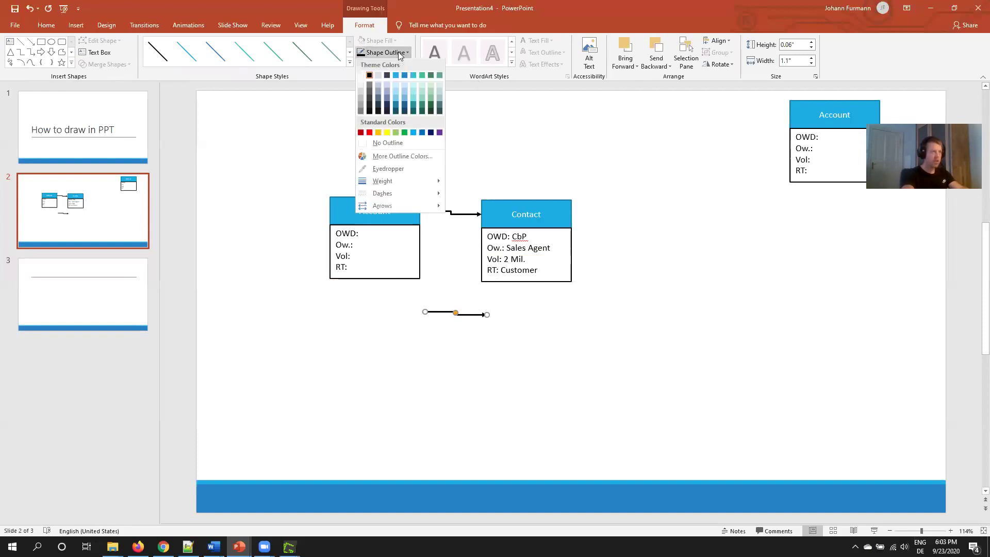
left_click(369, 133)
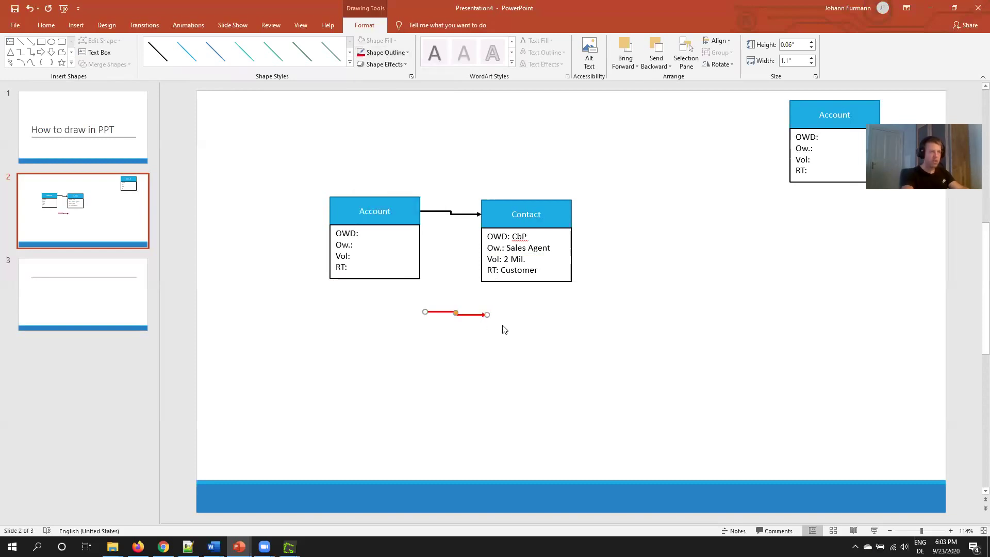
left_click_drag(315, 172, 626, 304)
left_click_drag(558, 273, 583, 306)
left_click(392, 286)
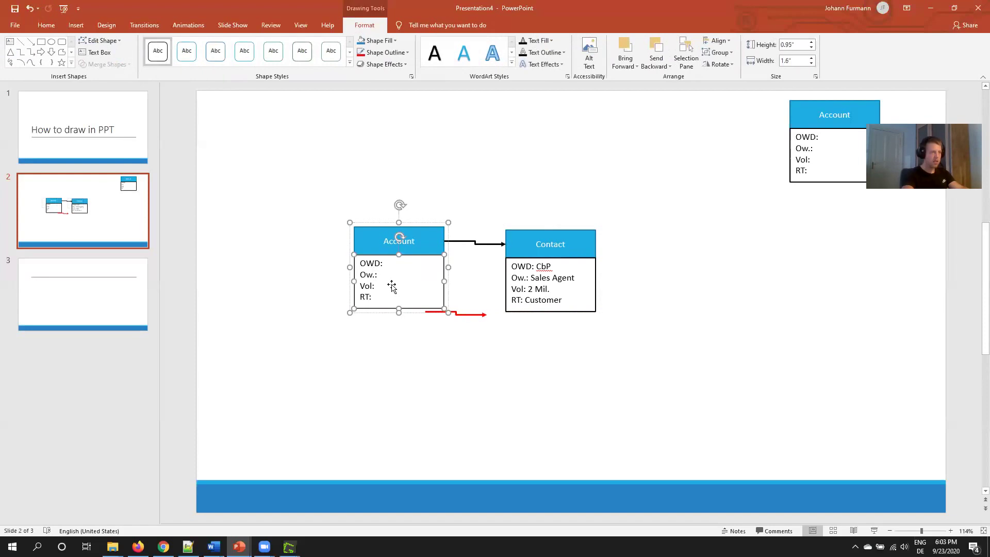
left_click_drag(394, 290, 235, 112)
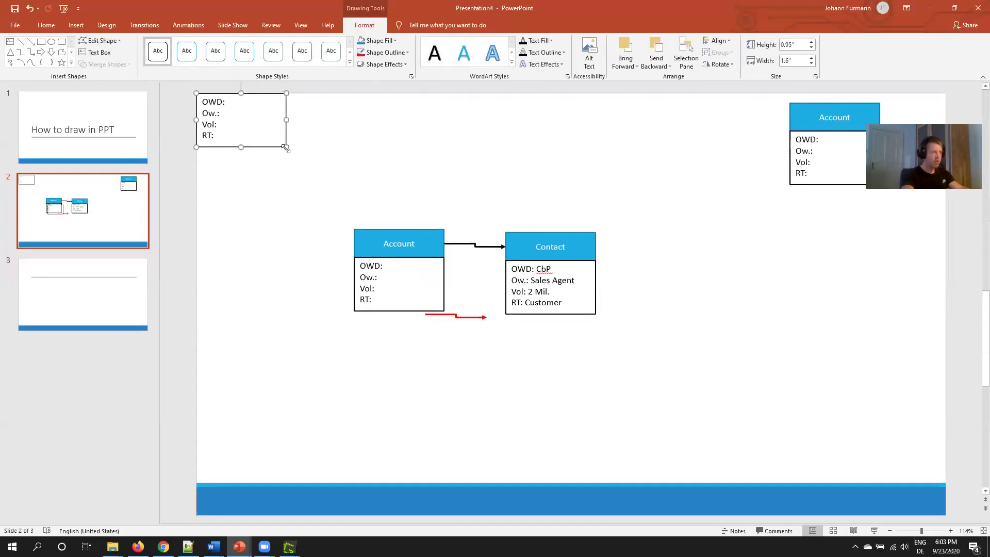
Step: Enlarge the copied box and rewrite its lines as Custom Object, Large Data Volume, L:R, M:D
left_click_drag(286, 144, 318, 165)
double_click(220, 101)
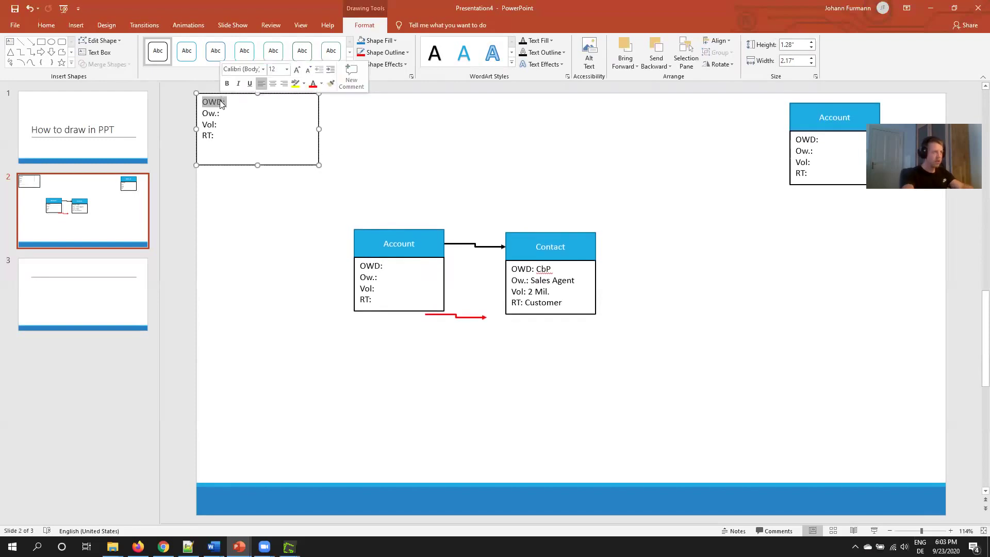
type("Cust")
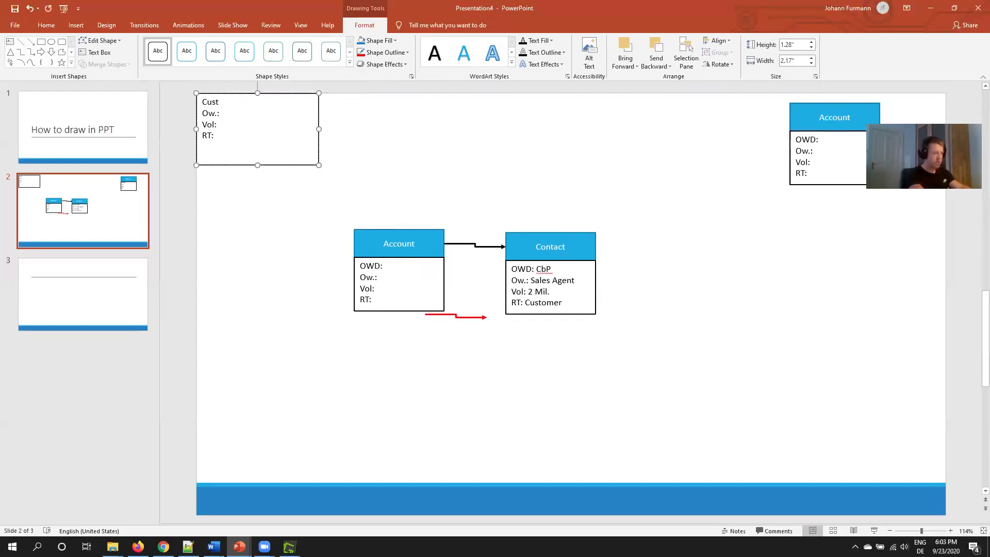
type("om Object")
key("shift+Home")
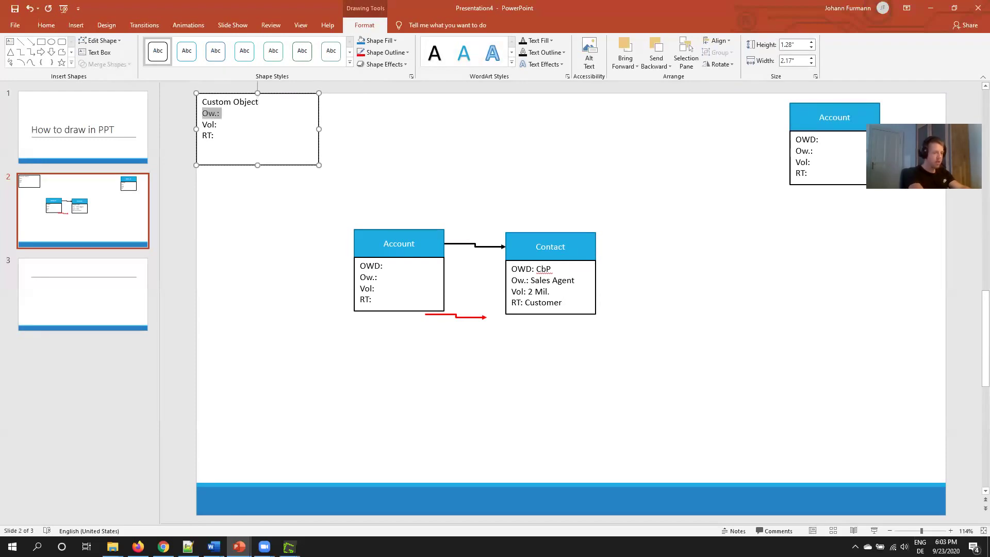
type("Large Data ")
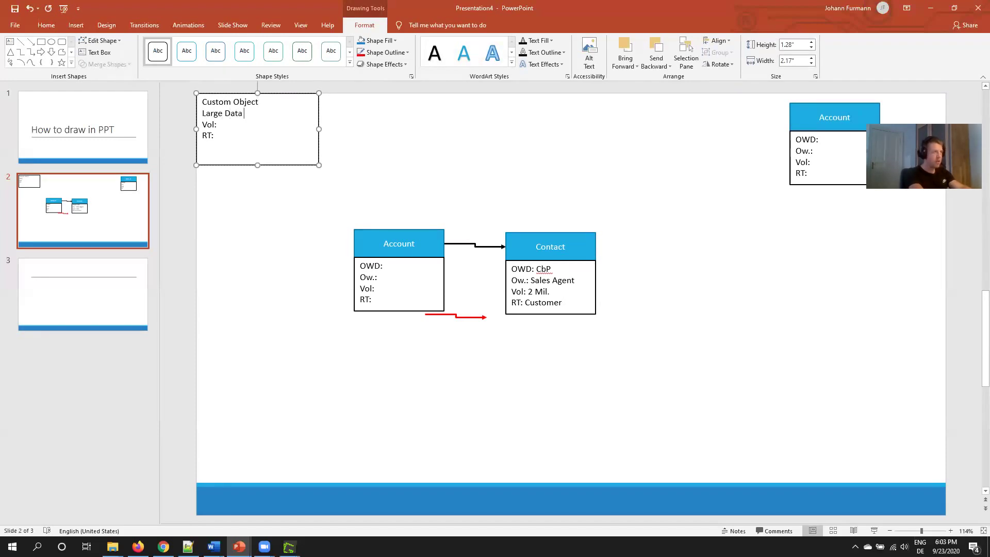
type("Volume")
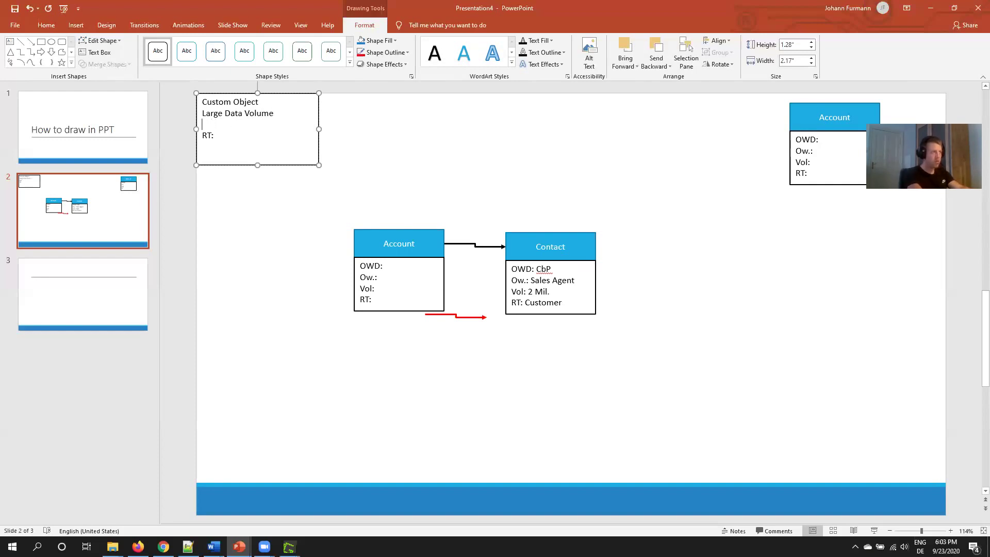
key("shift+Down")
key("shift+Down")
key("BackSpace")
type("Stand")
type("L:R")
key("Return")
type("M:D")
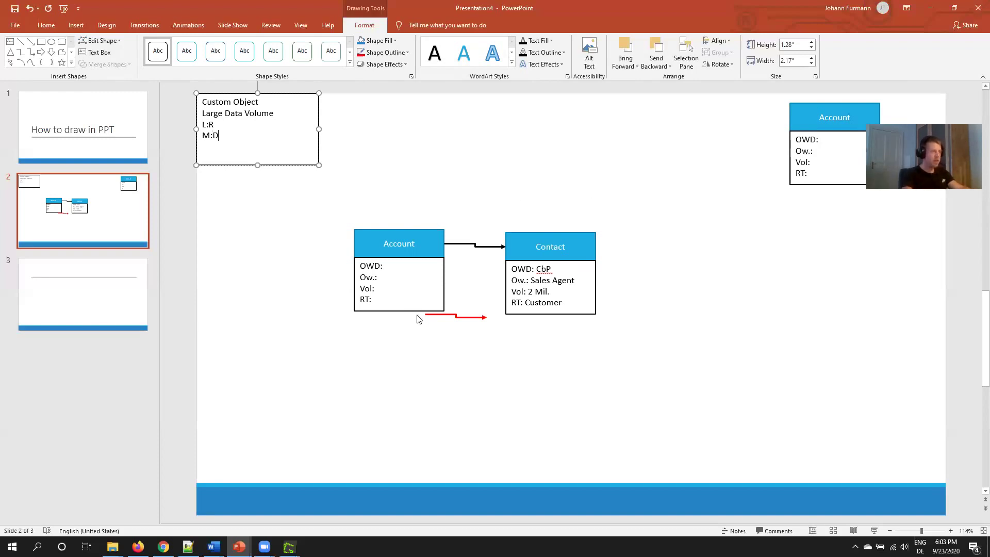
Step: Move the red arrow over beside the Custom Object legend box
left_click_drag(442, 315, 290, 127)
right_click(264, 137)
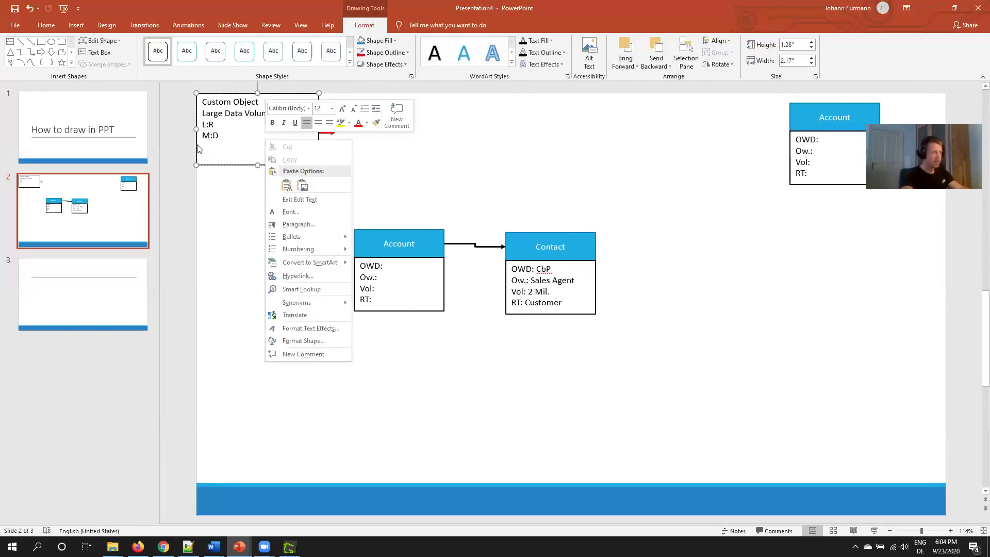
left_click(319, 143)
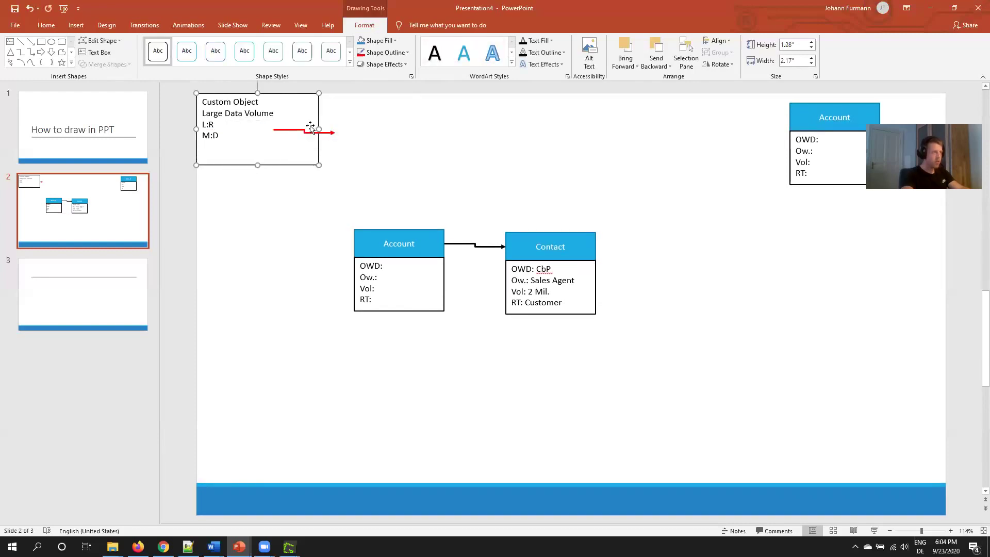
left_click(330, 135)
left_click_drag(328, 137, 314, 135)
Step: Put a shortened black connector copy beside L:R and the red arrow beside M:D
left_click_drag(494, 243, 434, 174)
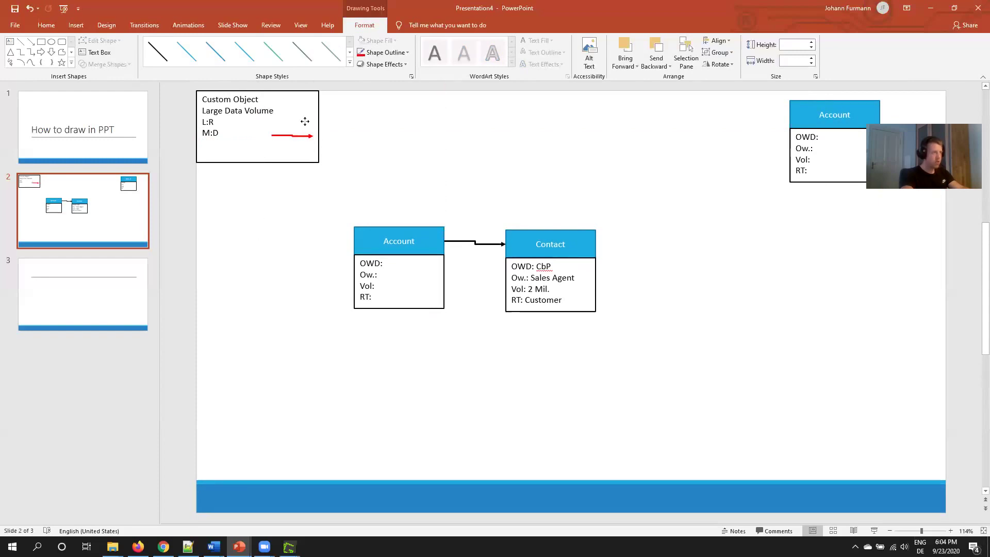
left_click_drag(304, 121, 309, 121)
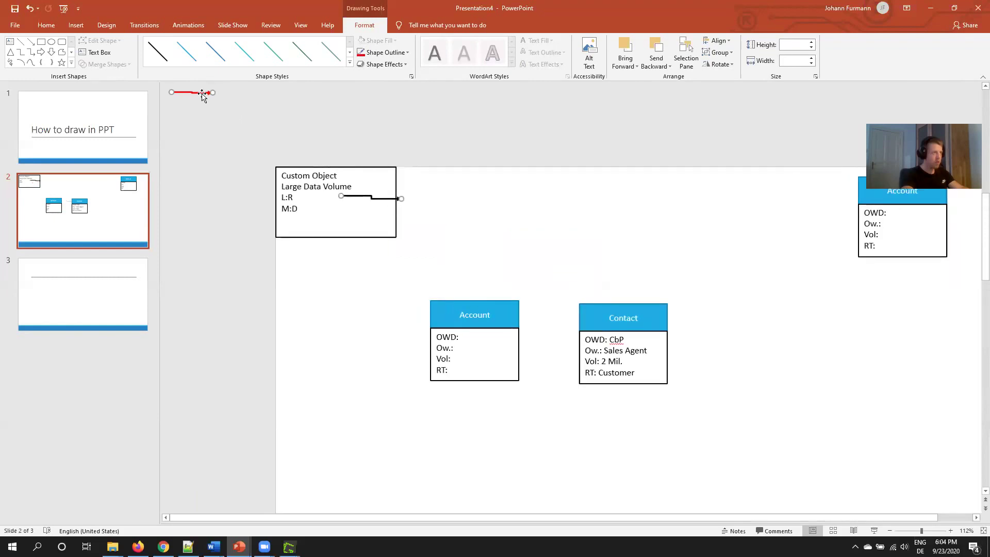
left_click(199, 98)
left_click_drag(202, 92, 378, 210)
left_click(300, 123)
left_click_drag(263, 120, 284, 122)
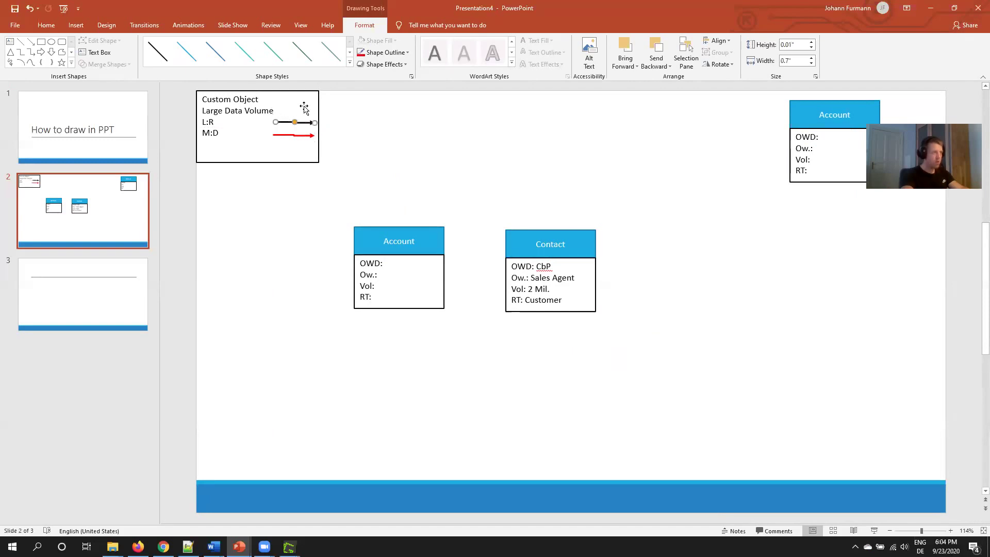
Step: Draw a small teal 'Cust.' tag beside Custom Object with size 10 text
left_click(46, 24)
left_click(519, 41)
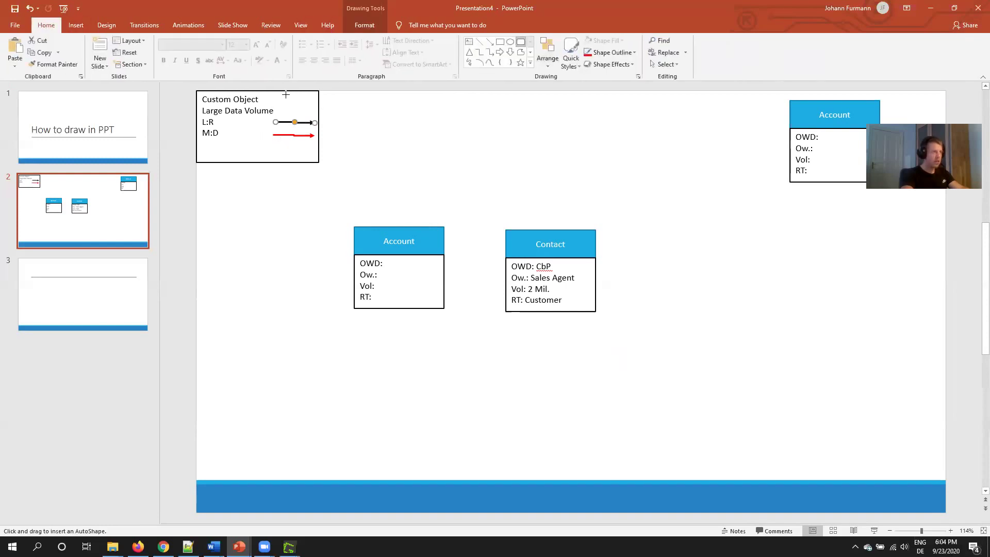
left_click_drag(286, 94, 313, 101)
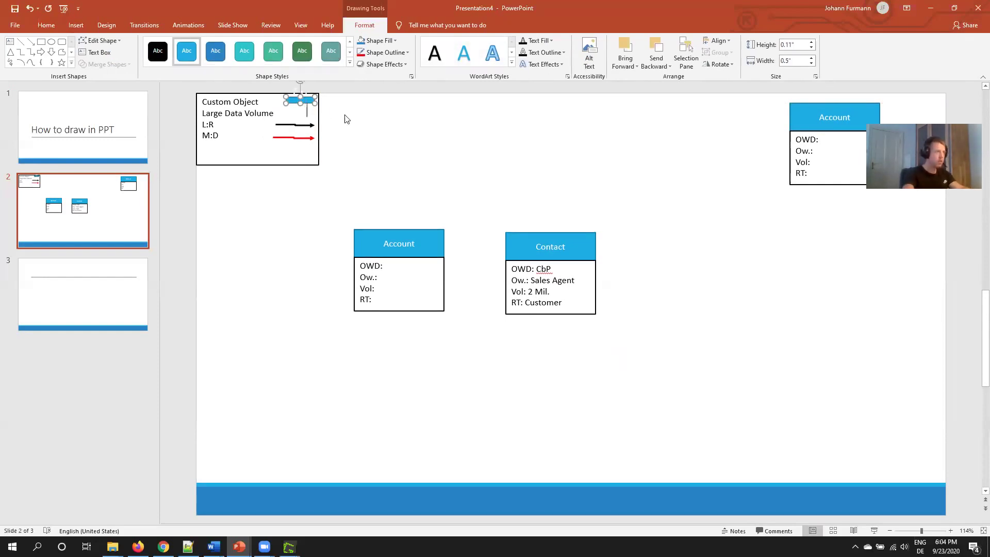
left_click(37, 28)
left_click(245, 45)
left_click(240, 73)
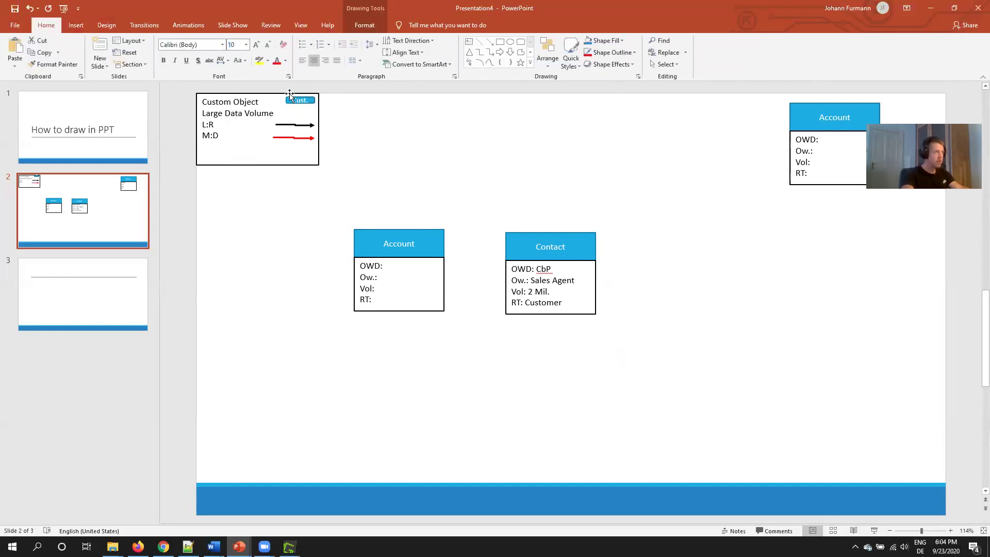
left_click(364, 25)
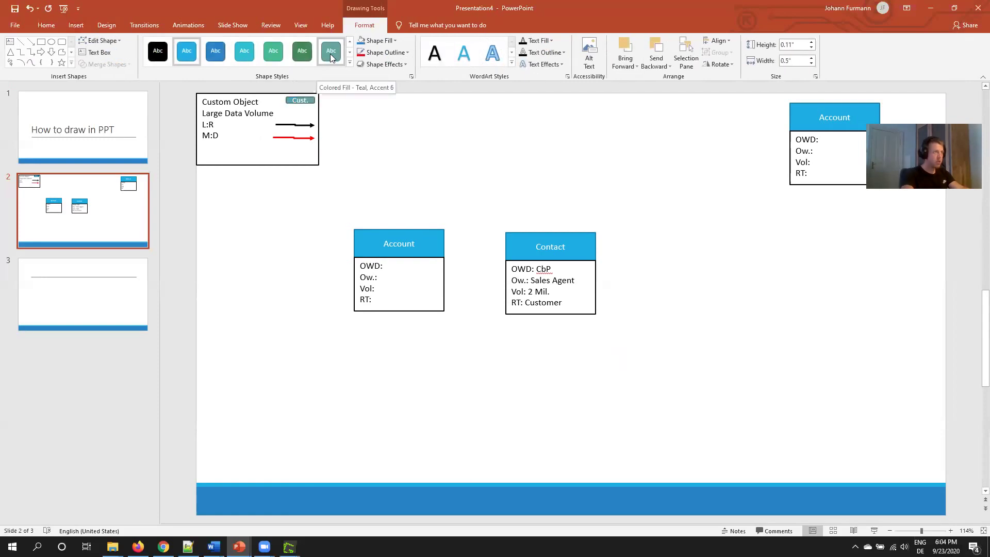
left_click(331, 57)
Step: Duplicate the tag beneath the original and fill the copy orange
key("ctrl+d")
left_click_drag(321, 112, 311, 112)
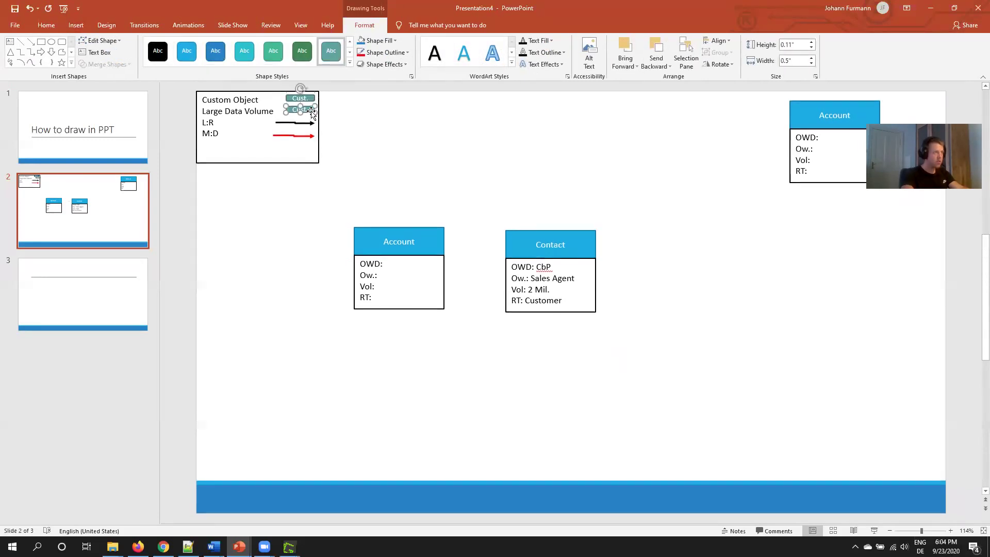
left_click(350, 62)
left_click(157, 74)
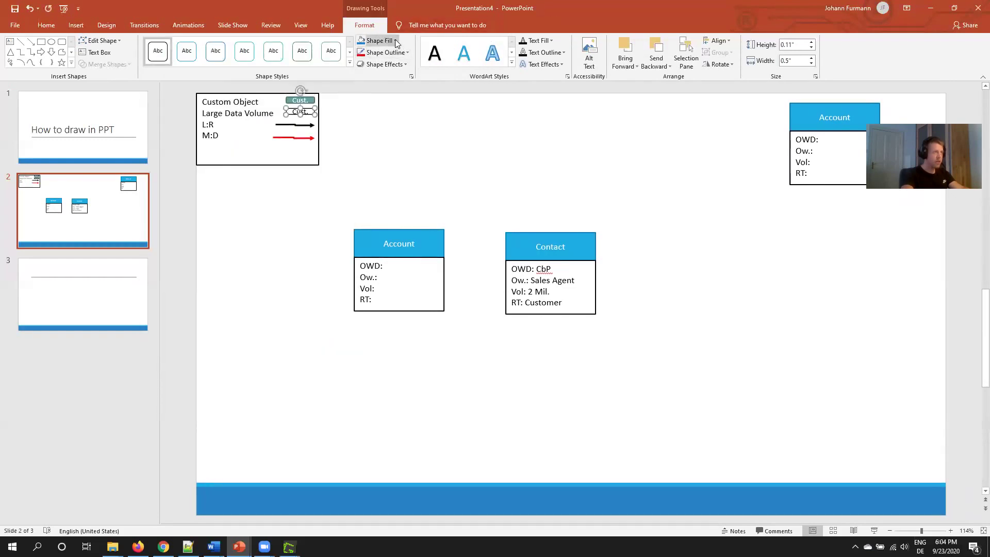
left_click(396, 41)
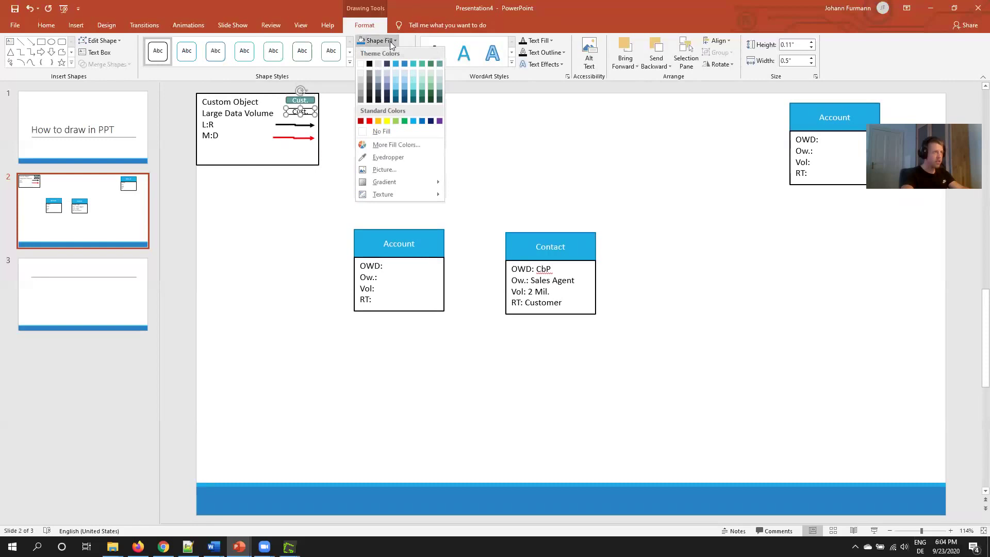
left_click(378, 120)
left_click(331, 124)
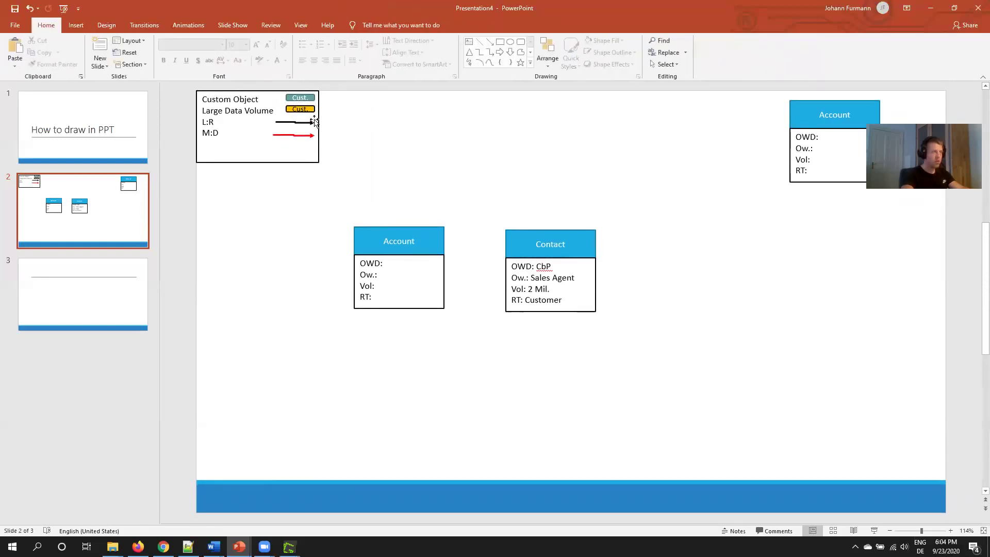
left_click(304, 109)
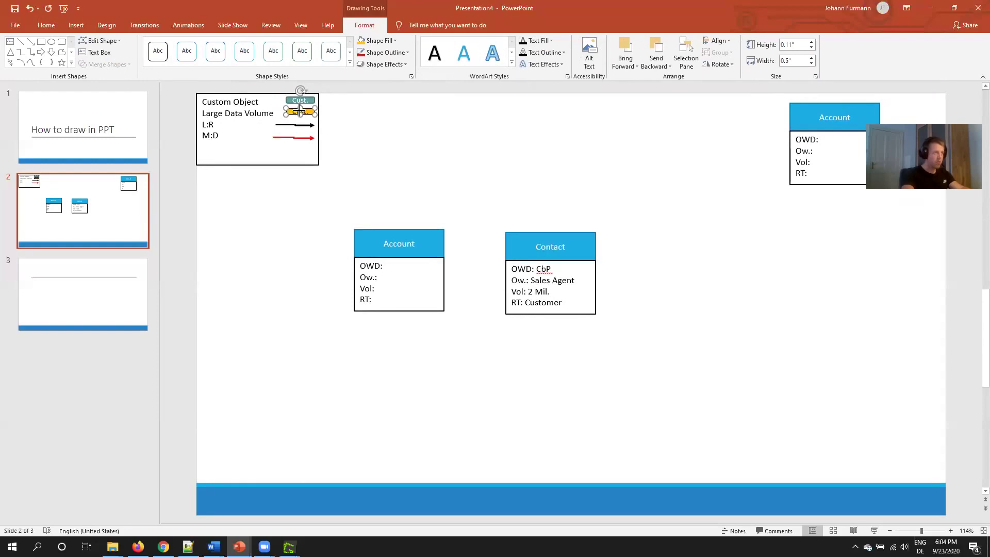
Step: Label the orange tag 'LDV' and move the spare Account box beside Contact
scroll(298, 112, "up", 1)
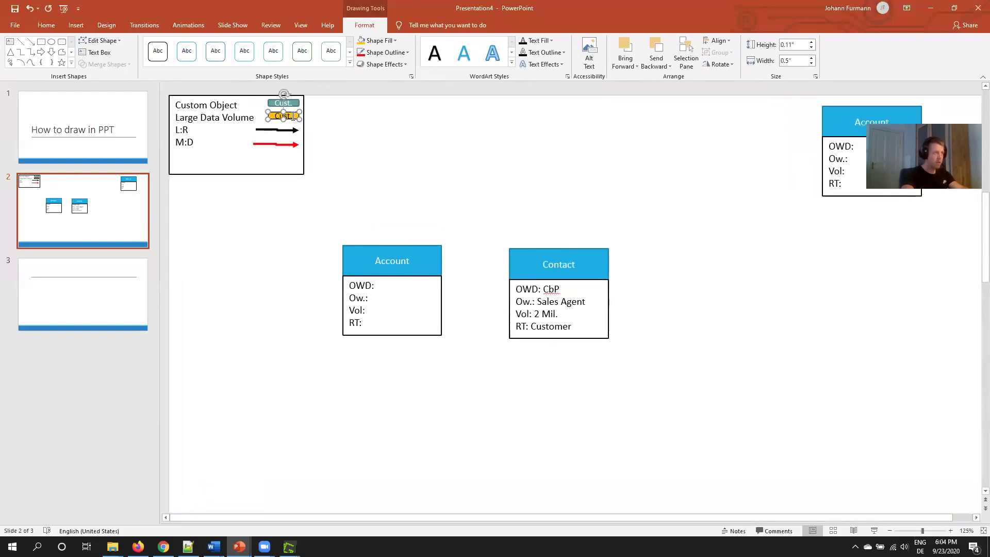
double_click(292, 114)
type("LDV")
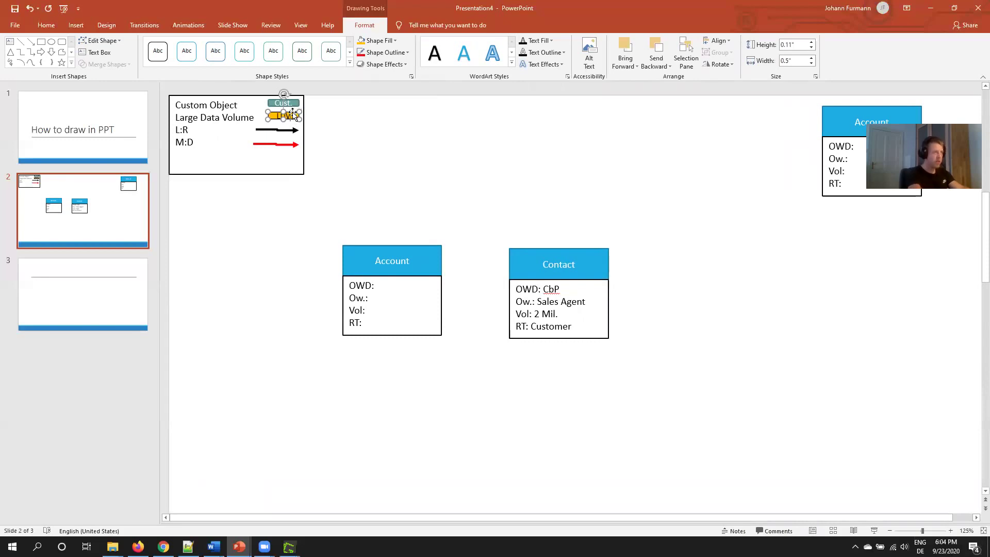
scroll(422, 183, "down", 1)
left_click_drag(847, 175, 676, 314)
Step: Rename the spare box to Payments and move it above Account and Contact
double_click(666, 284)
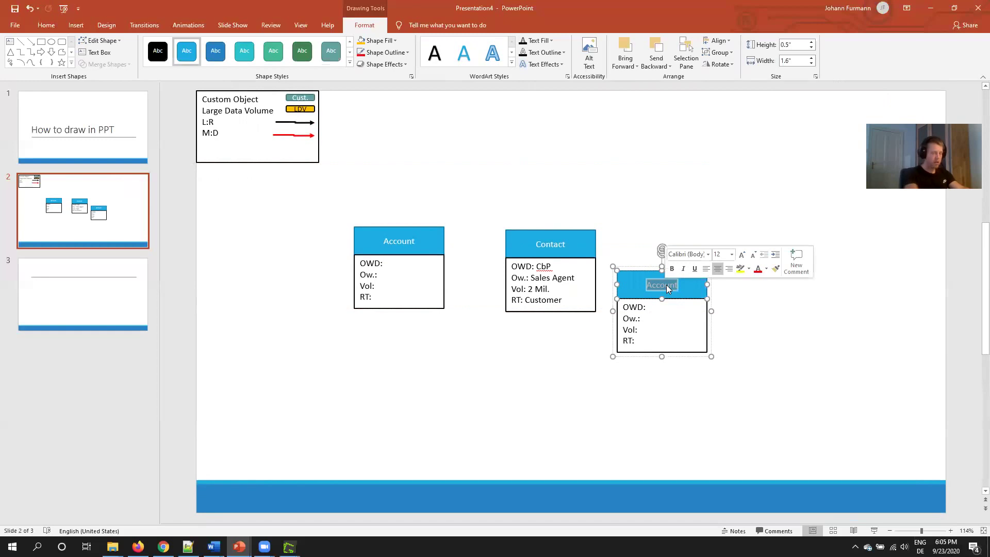
type("PAy")
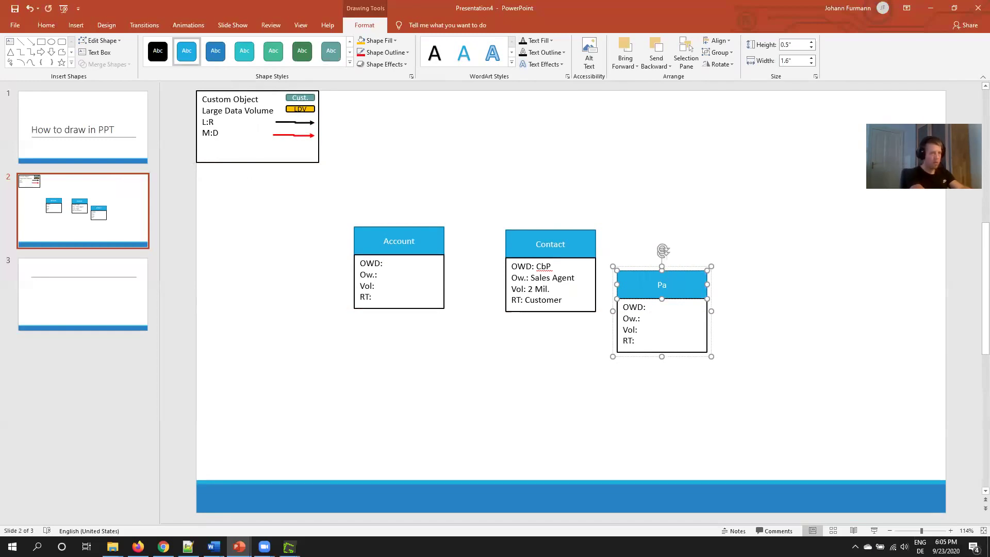
type("ments")
left_click(727, 283)
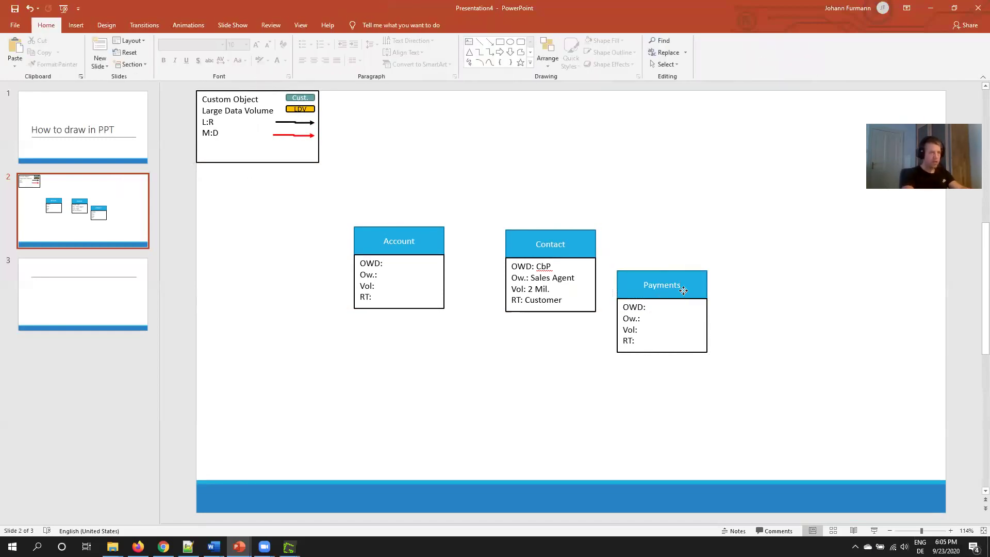
left_click(682, 294)
left_click_drag(682, 295, 509, 149)
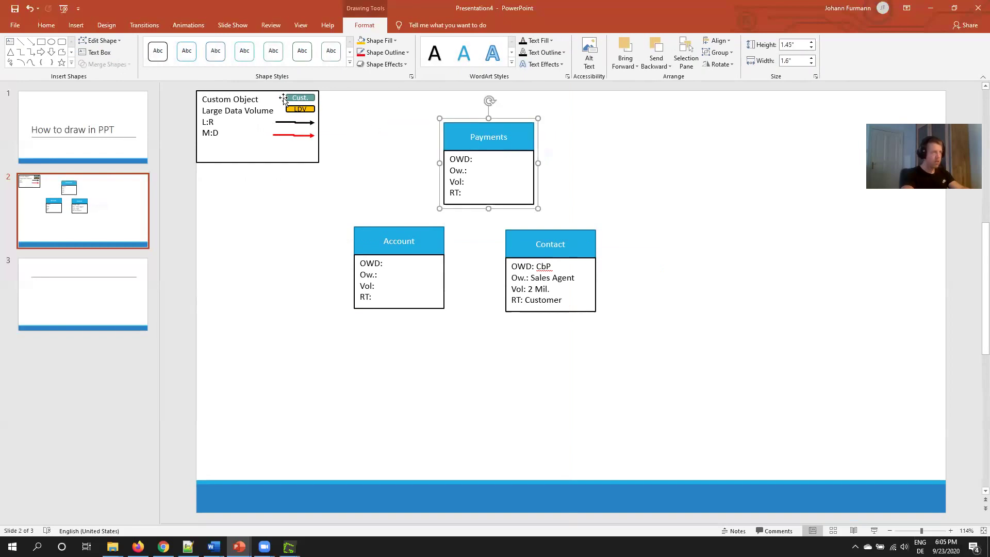
Step: Move the Cust. tag onto the Payments header corner and group them
left_click(288, 96)
left_click(288, 98)
left_click_drag(290, 99, 513, 127)
left_click(525, 144, "shift")
key("ctrl+g")
left_click(647, 167)
Step: Connect Account to Contact and Contact to Payments with arrow connectors
mouse_move(304, 122)
left_mouse_down()
mouse_move(330, 150)
mouse_move(438, 212)
mouse_move(462, 240)
mouse_move(444, 241)
mouse_move(506, 244)
left_mouse_up()
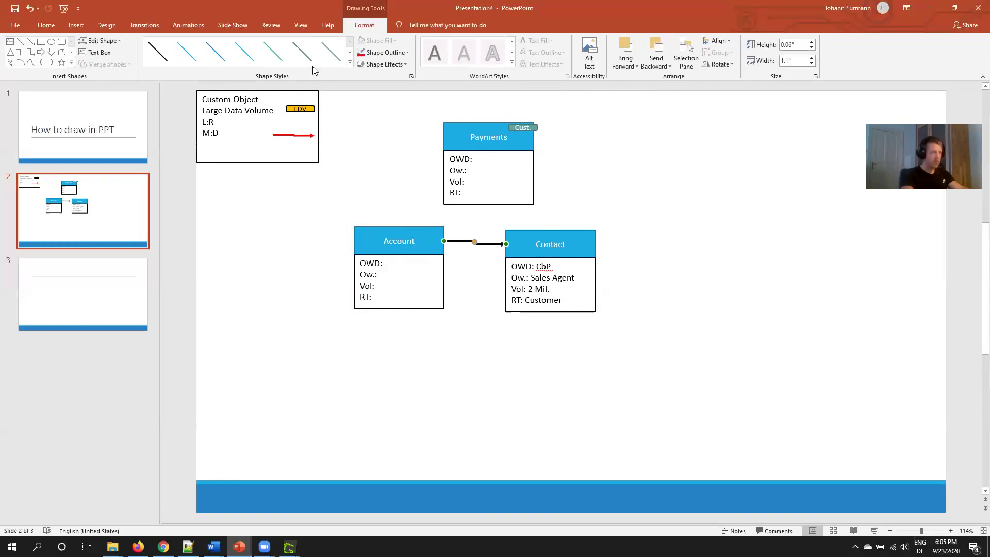
left_click_drag(400, 204, 444, 241)
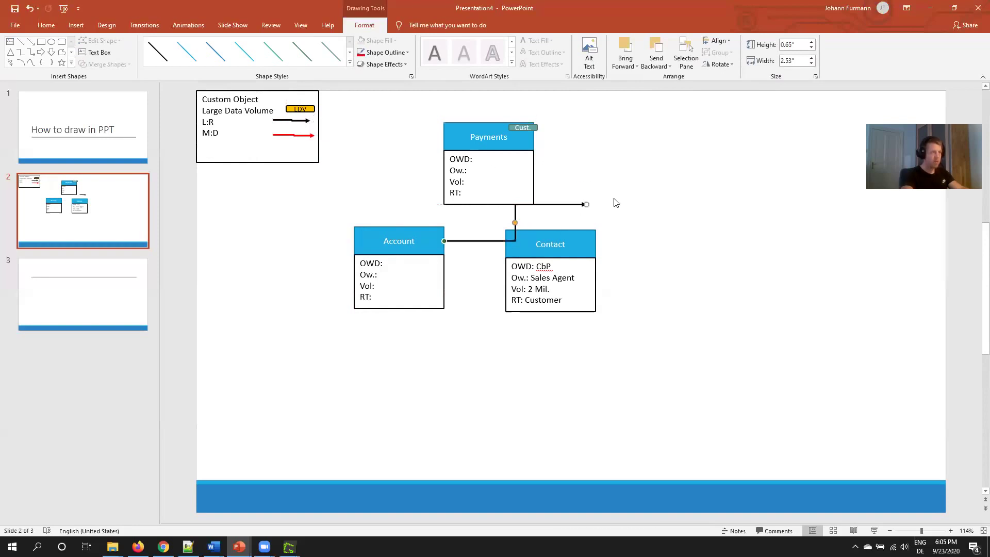
left_click_drag(585, 205, 494, 246)
key("ctrl+v")
left_click_drag(504, 208, 550, 230)
left_click(615, 172)
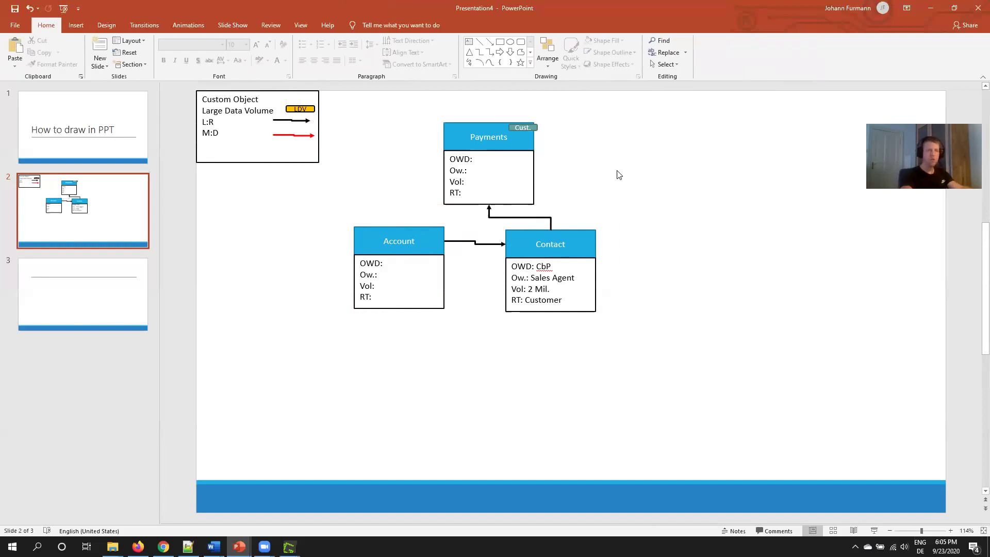
Step: Shift the Payments group right above Contact and make it slightly shorter
left_click(514, 155)
left_click_drag(580, 161, 597, 150)
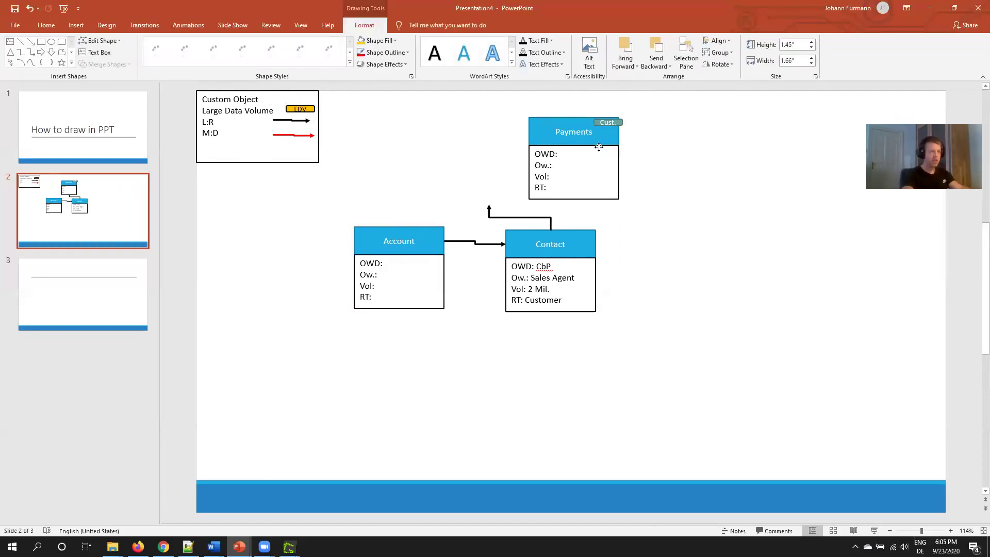
left_click(727, 209)
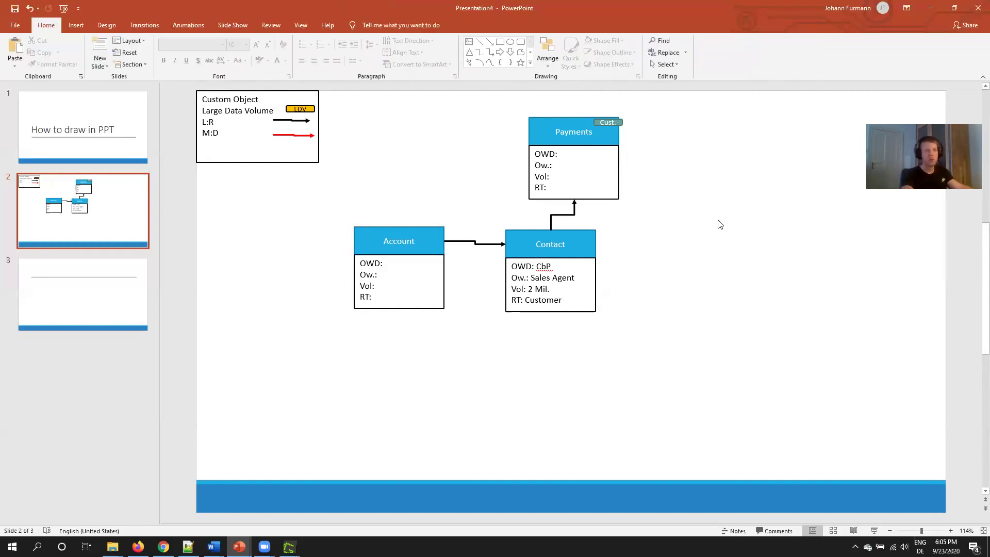
left_click(580, 169)
left_click_drag(573, 198, 572, 192)
left_click(692, 198)
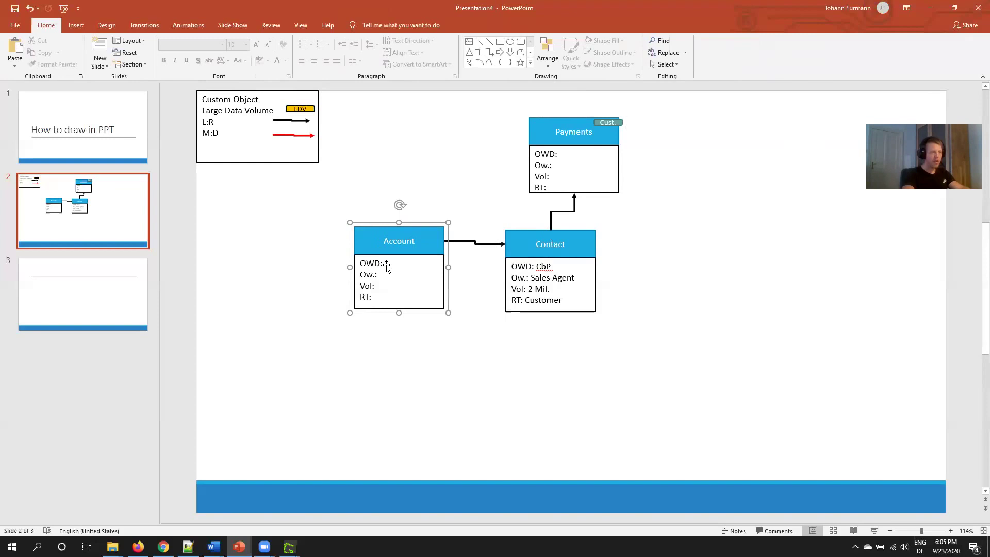
Step: Try repositioning Account's body box beside Contact, then undo the move
left_click(363, 232)
left_click(411, 260)
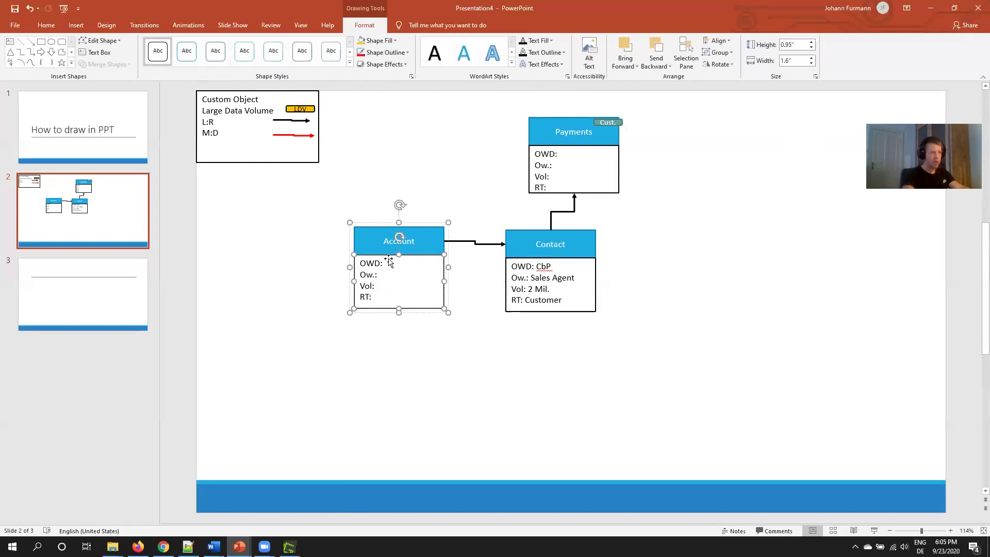
left_click_drag(388, 260, 637, 257)
key("ctrl+z")
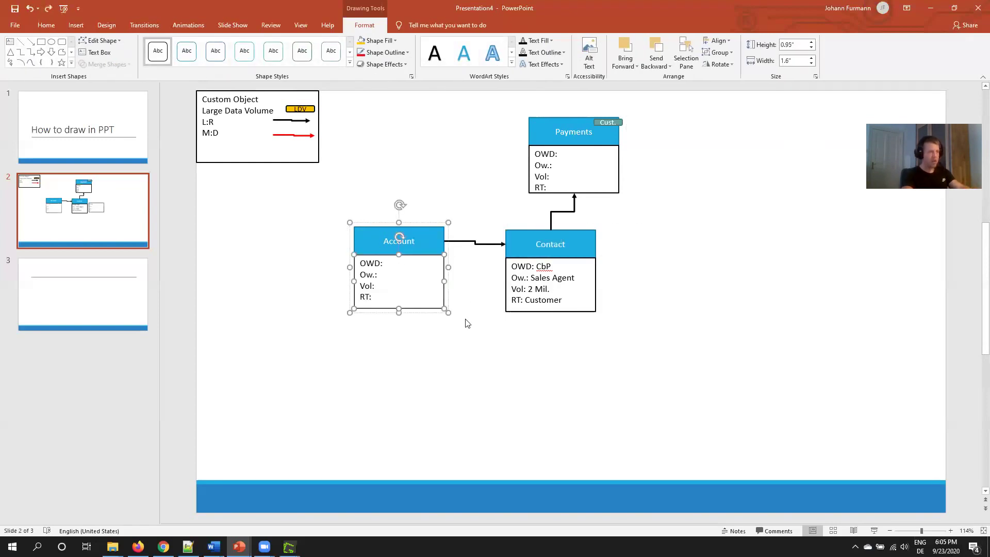
left_click(465, 323)
left_click(361, 242)
left_click_drag(324, 208, 661, 342)
left_click(397, 266, "shift")
left_click(482, 294)
Step: Nudge the Account box closer to Contact, reverting a trial white-fill style
left_click(442, 276)
left_click_drag(466, 275, 470, 278)
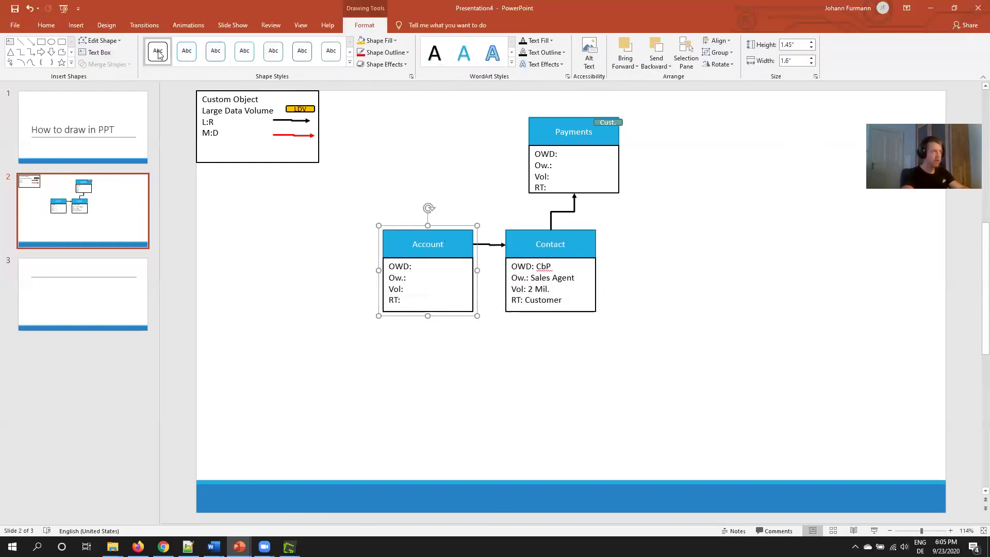
left_click(187, 52)
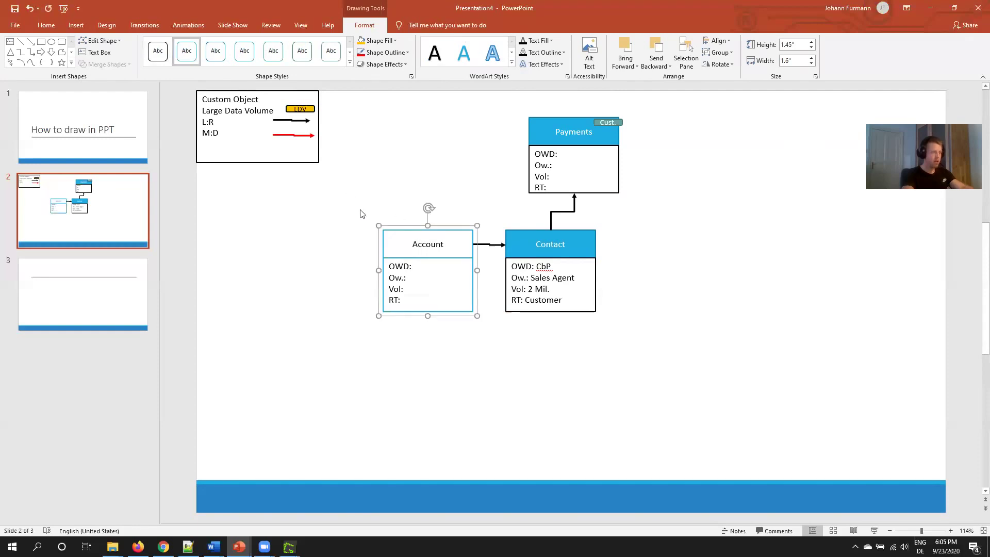
key("ctrl+z")
left_click(311, 223)
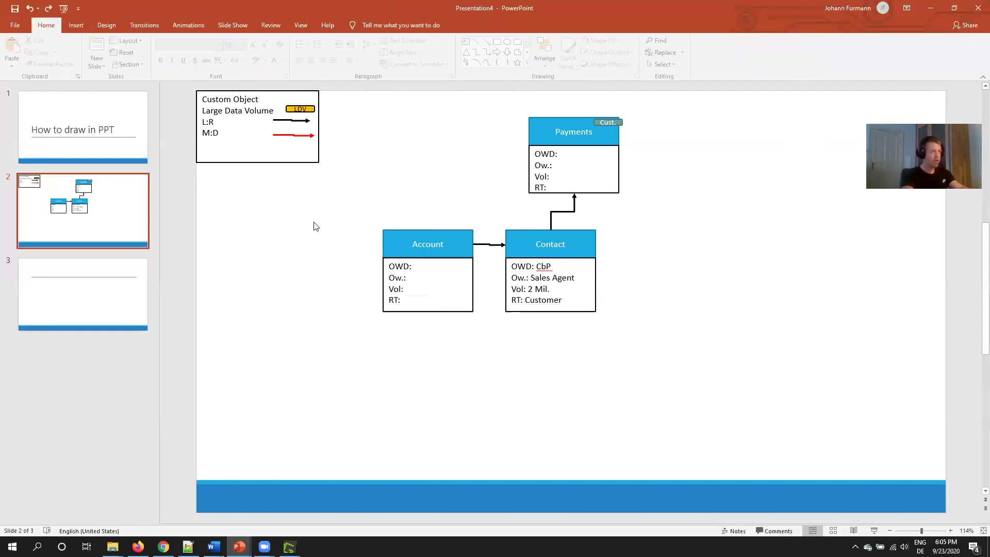
Step: Draw a rounded rectangle labelled 'Person Accounts' behind Account and Contact
left_click(520, 44)
left_click_drag(366, 216, 642, 336)
right_click(507, 278)
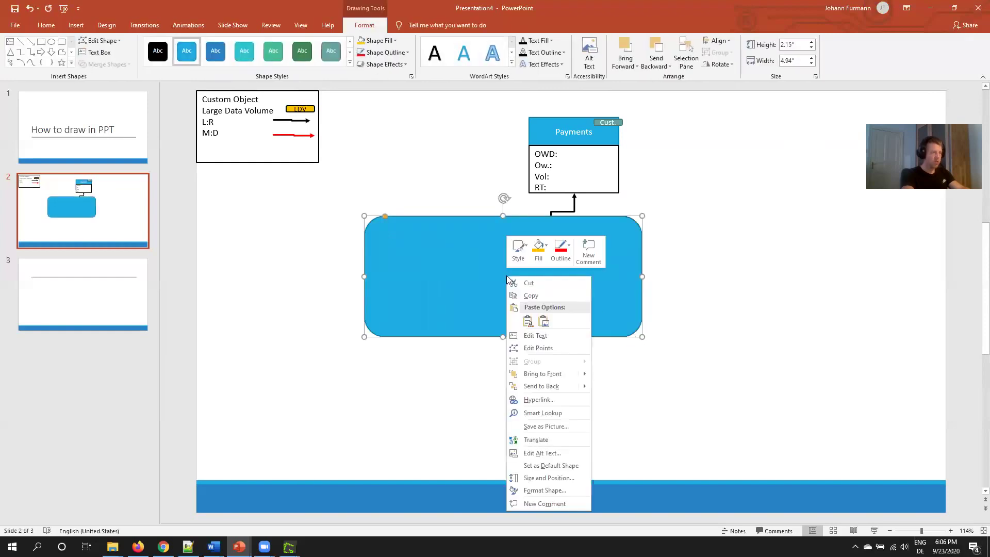
left_click(540, 386)
type("Pers")
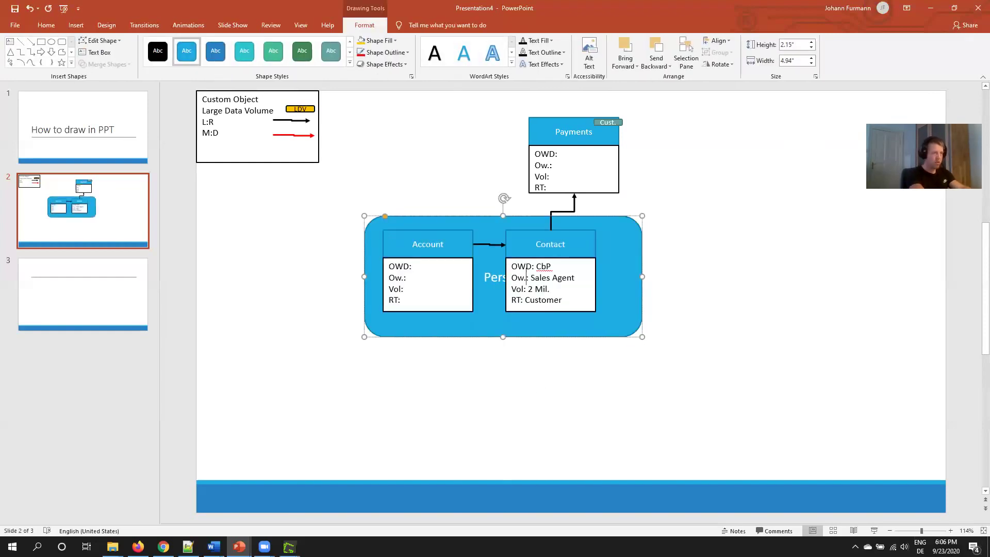
type("on Accounts")
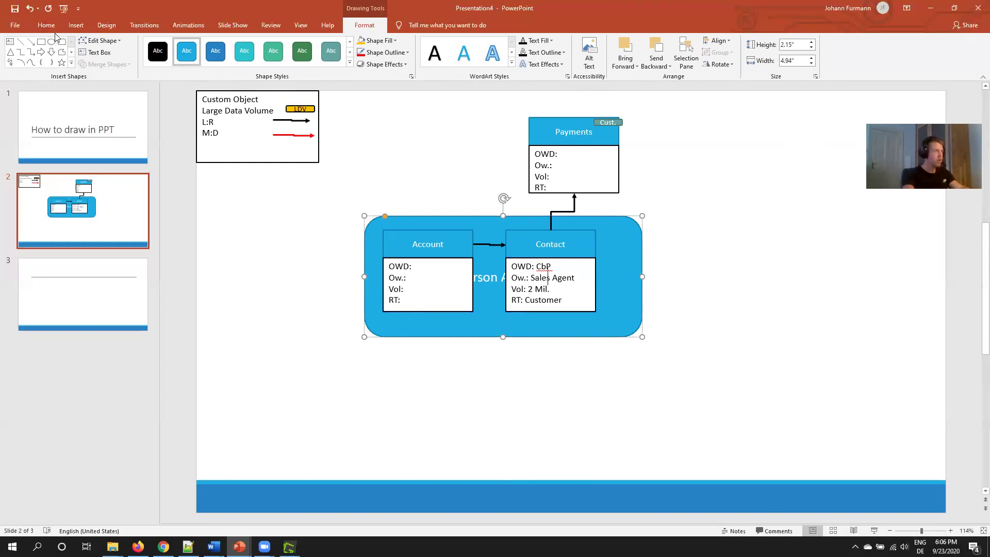
Step: Align the Person Account text to the bottom of the container
left_click(46, 25)
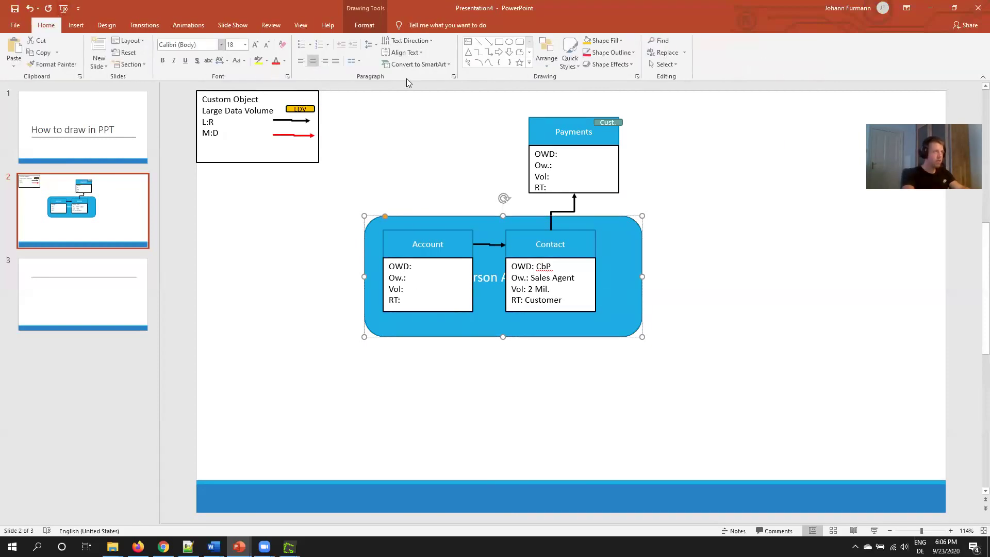
left_click(405, 52)
left_click(420, 135)
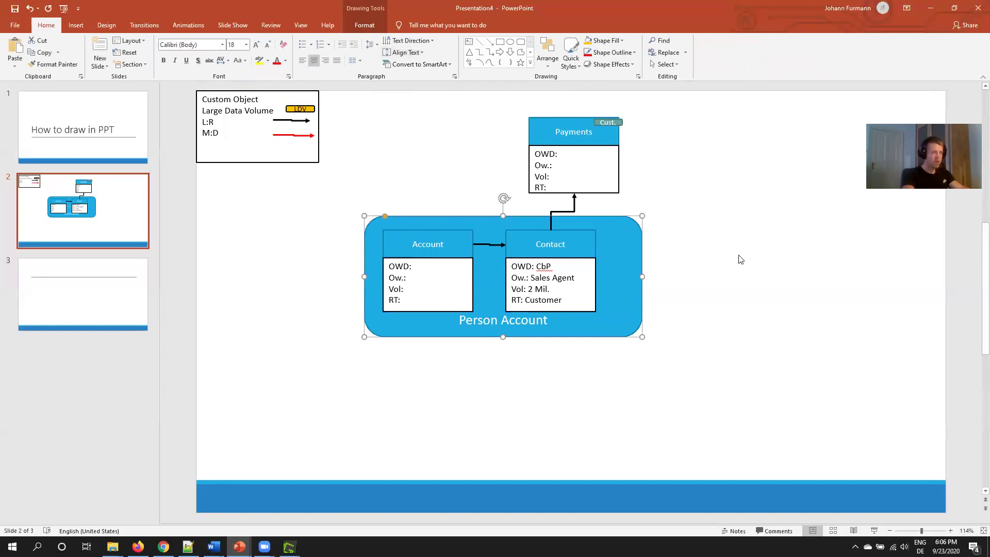
left_click(738, 256)
Step: Narrow the container by pulling its right and left edges inward
left_click(635, 280)
left_click_drag(642, 277, 608, 277)
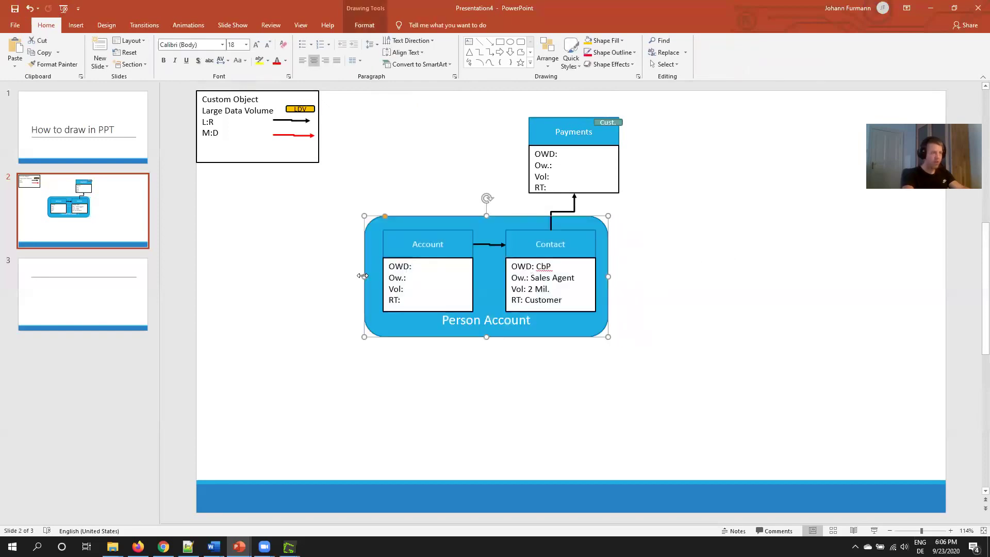
left_click_drag(363, 276, 372, 276)
left_click(727, 334)
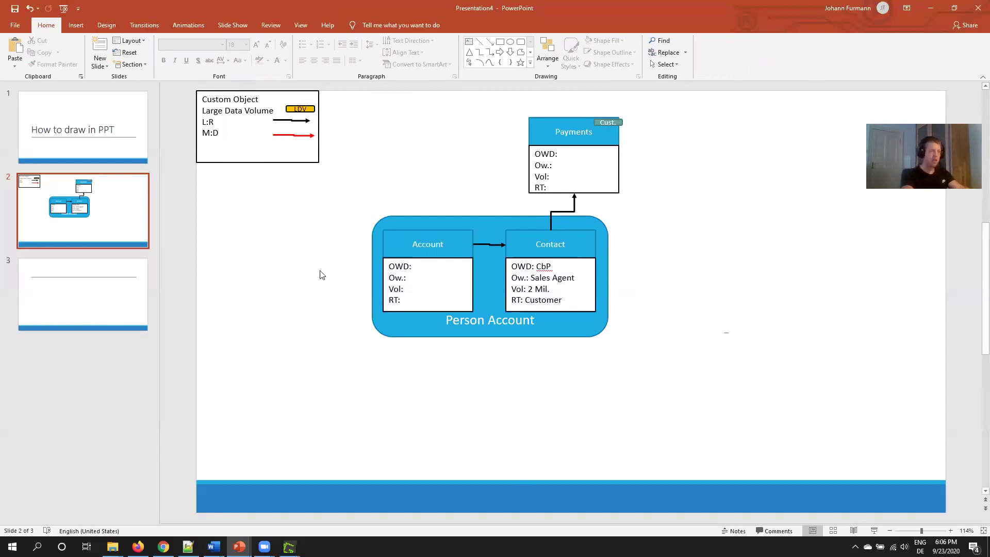
Step: Group the Person Account shapes, shift them right, and move Payments down-right above them
left_click_drag(353, 384, 673, 98)
left_click_drag(601, 233, 665, 234)
left_click(714, 250)
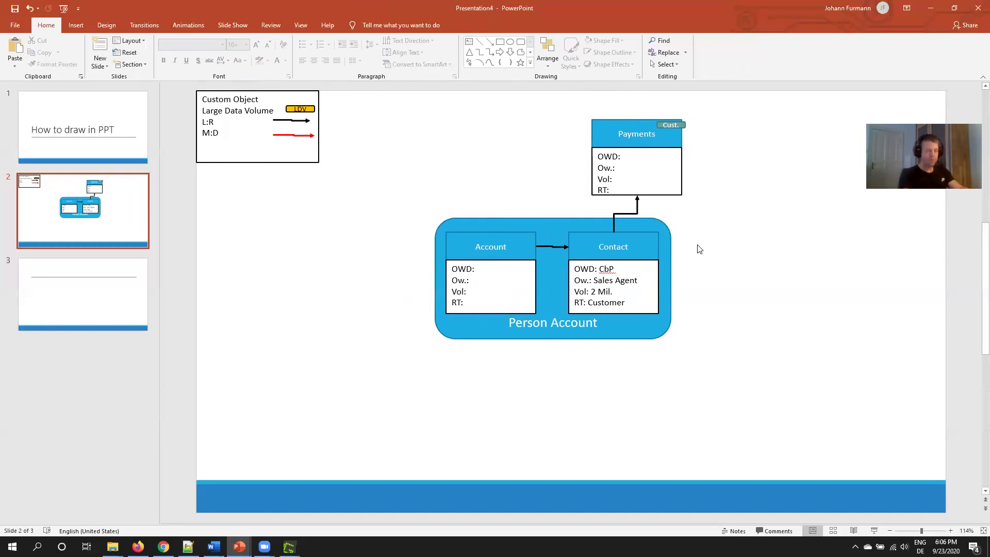
left_click_drag(721, 350, 377, 183)
key("ctrl+g")
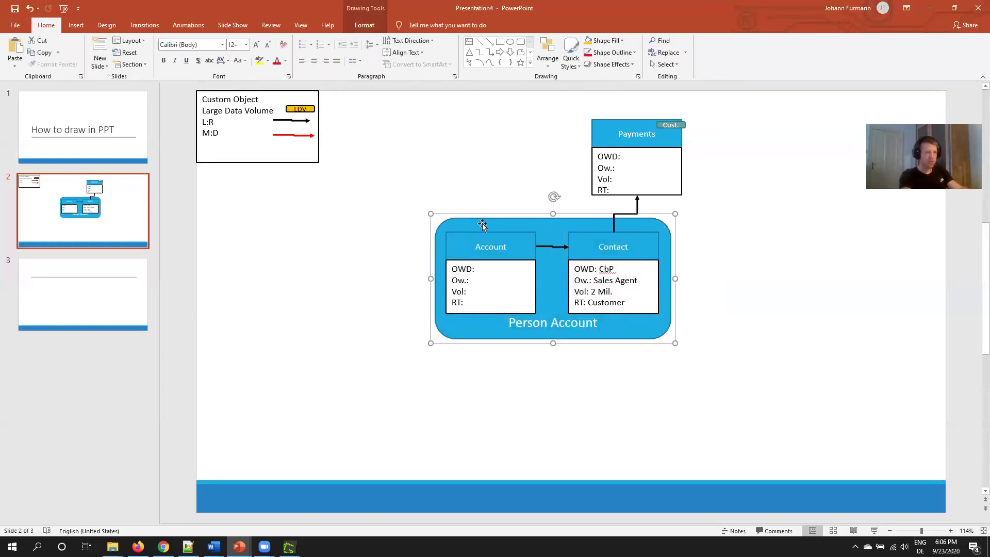
mouse_move(482, 225)
left_mouse_down()
mouse_move(480, 241)
mouse_move(472, 238)
mouse_move(500, 230)
left_mouse_up()
left_click_drag(658, 158, 725, 156)
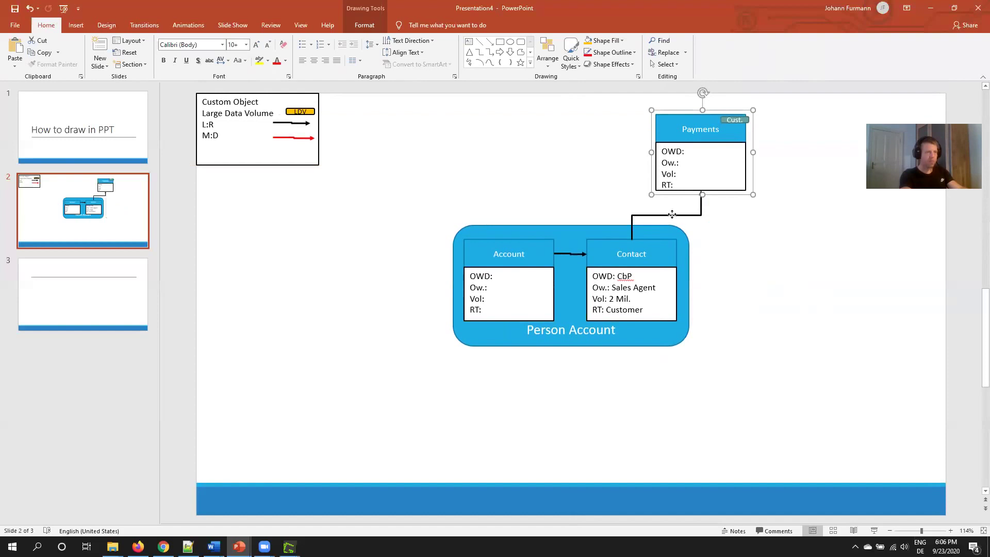
Step: Reattach the Contact–Payments connector end to Payments' left-side connection point
left_click(672, 215)
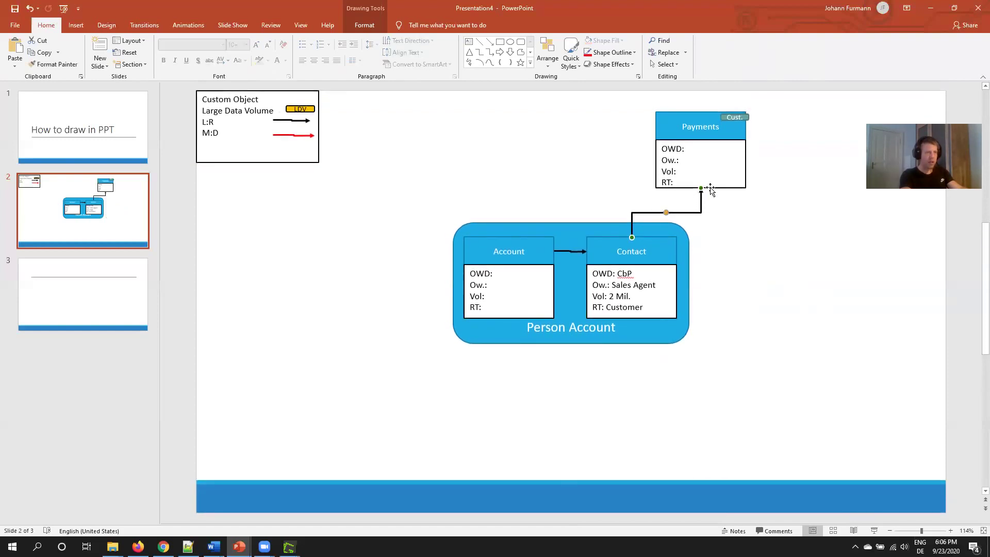
left_click_drag(645, 177, 655, 164)
left_click(711, 215)
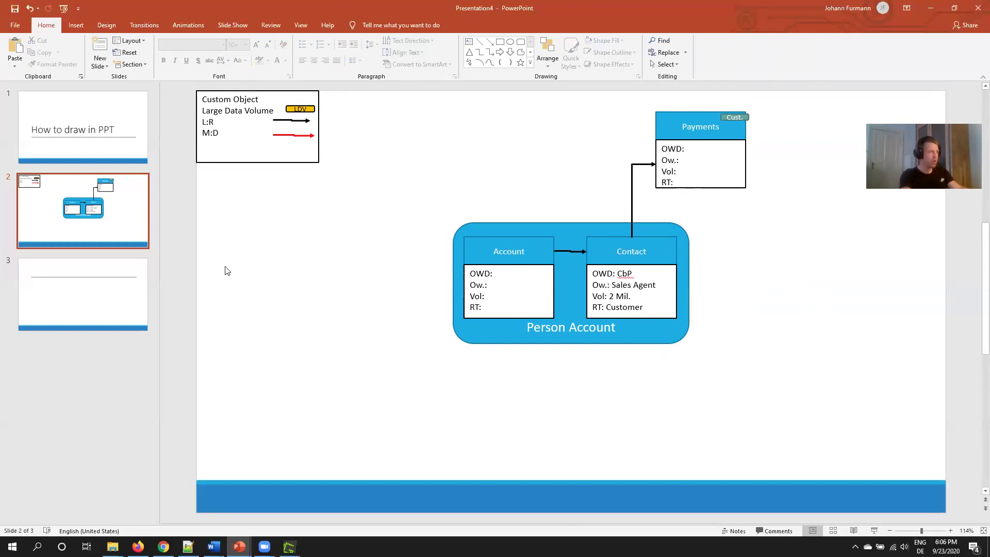
left_click(102, 205)
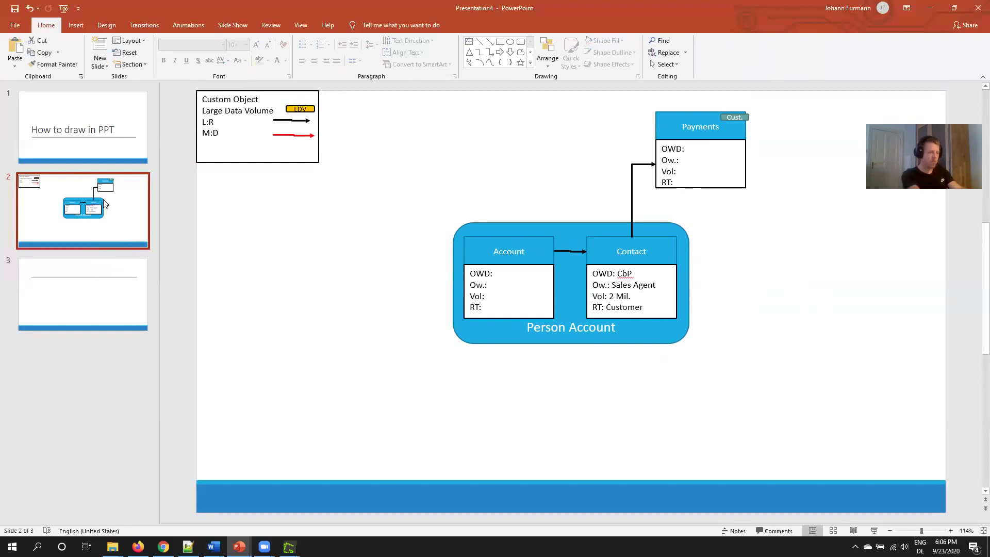
Step: Insert a new slide and draw a thin full-width bar labelled 'Firewall'
key("Return")
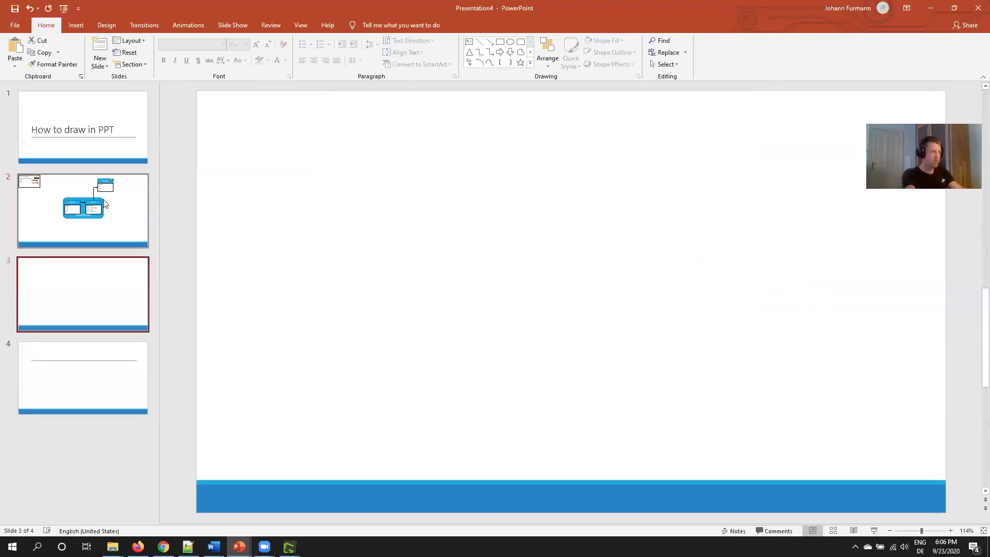
left_click(504, 42)
left_click_drag(198, 346, 945, 358)
type("Firewall")
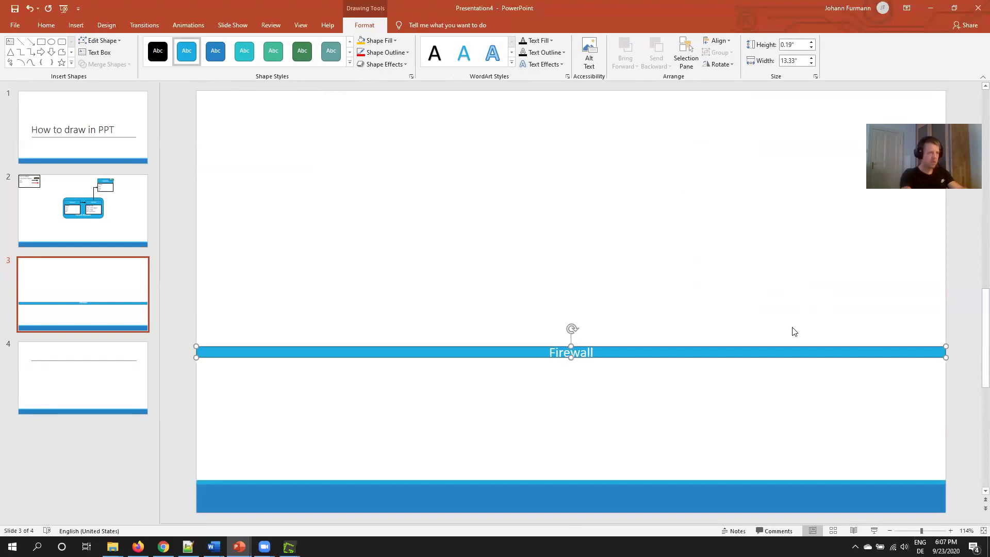
Step: Style the Firewall bar with a dark outline and yellow fill
left_click(349, 62)
left_click(378, 43)
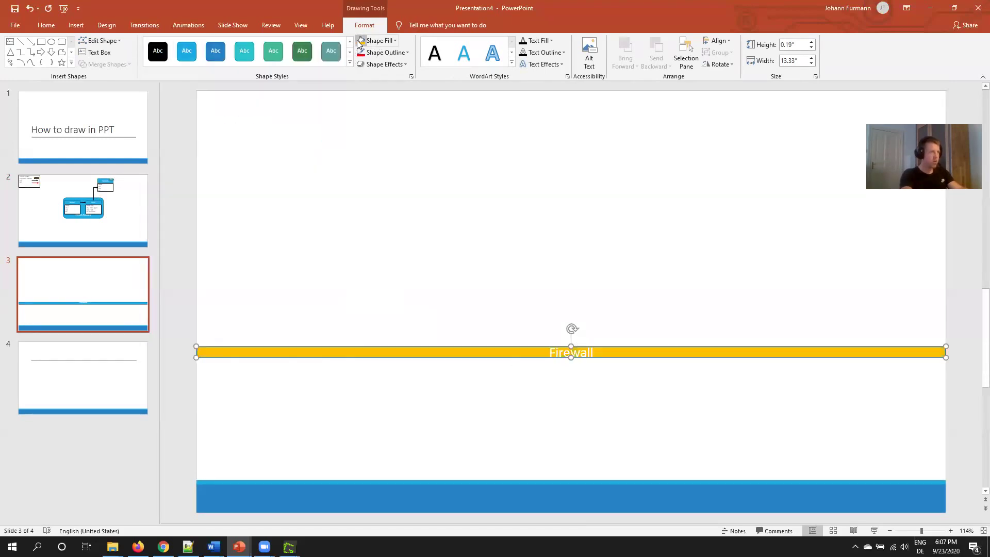
left_click(349, 62)
left_click(160, 75)
left_click(363, 42)
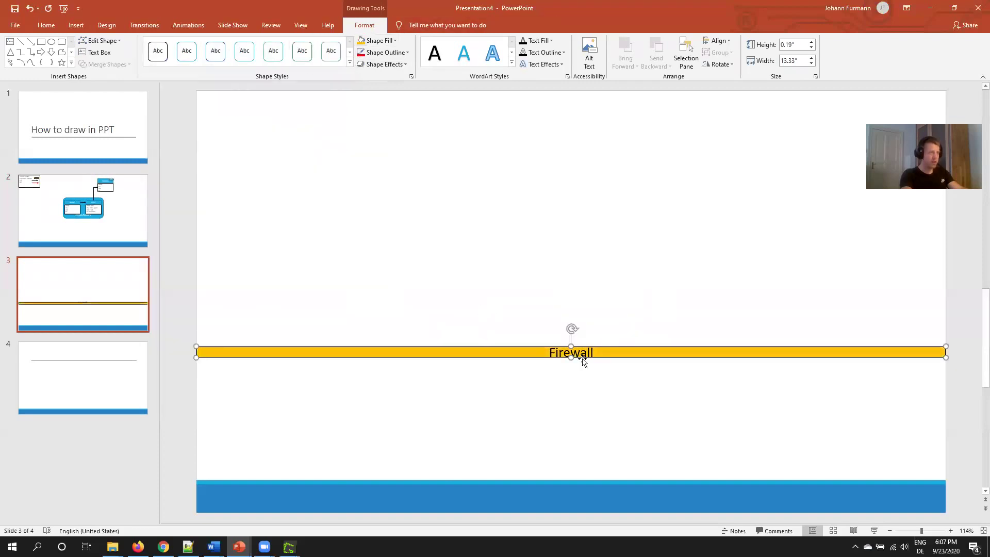
left_click_drag(571, 359, 570, 357)
Step: Decrease the Firewall label size twice and duplicate the bar just below
left_click(46, 25)
left_click(268, 45)
left_click(268, 45)
left_click_drag(541, 354, 555, 371)
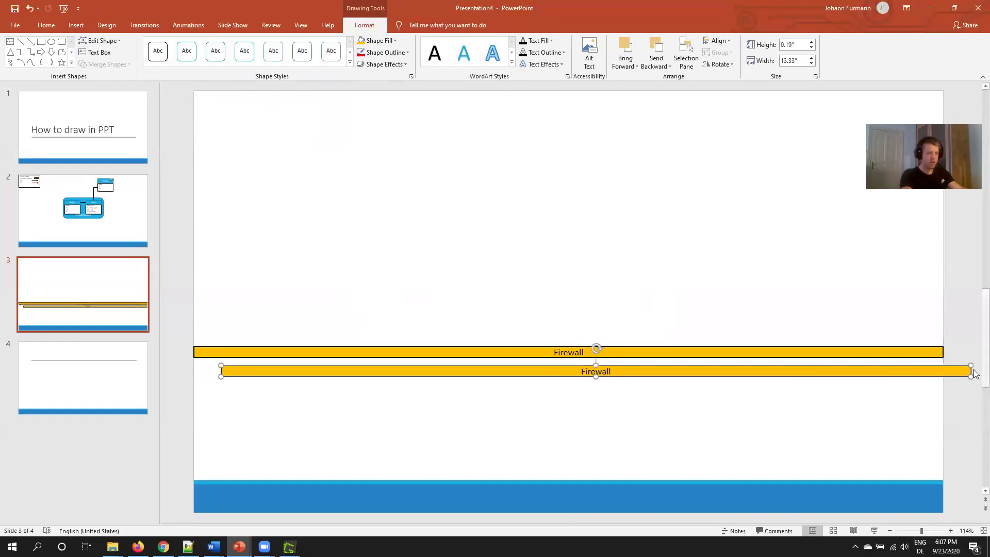
Step: Resize the bar copies beneath Firewall and label them ETL and ESB
left_click_drag(973, 371, 484, 378)
double_click(353, 371)
type("ETL")
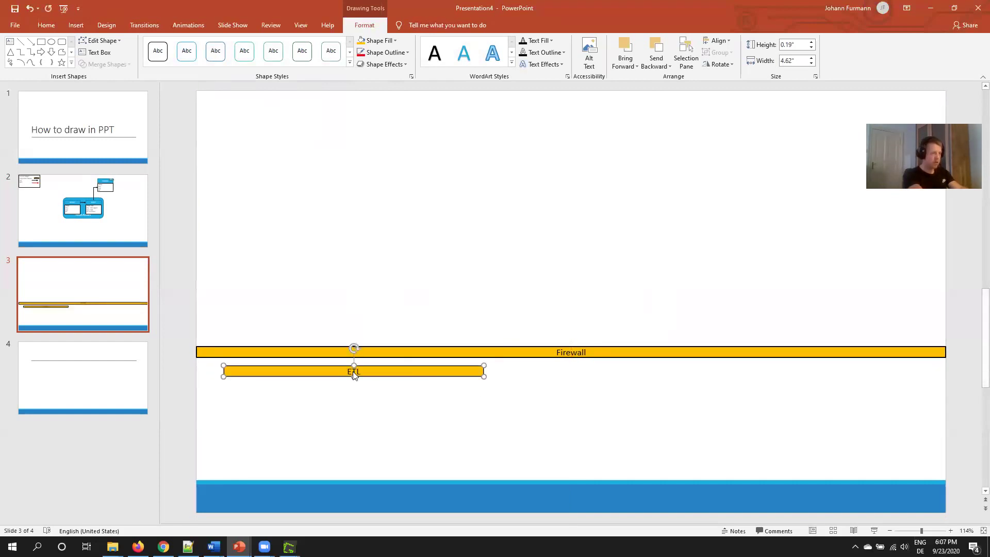
left_click_drag(481, 378, 920, 377)
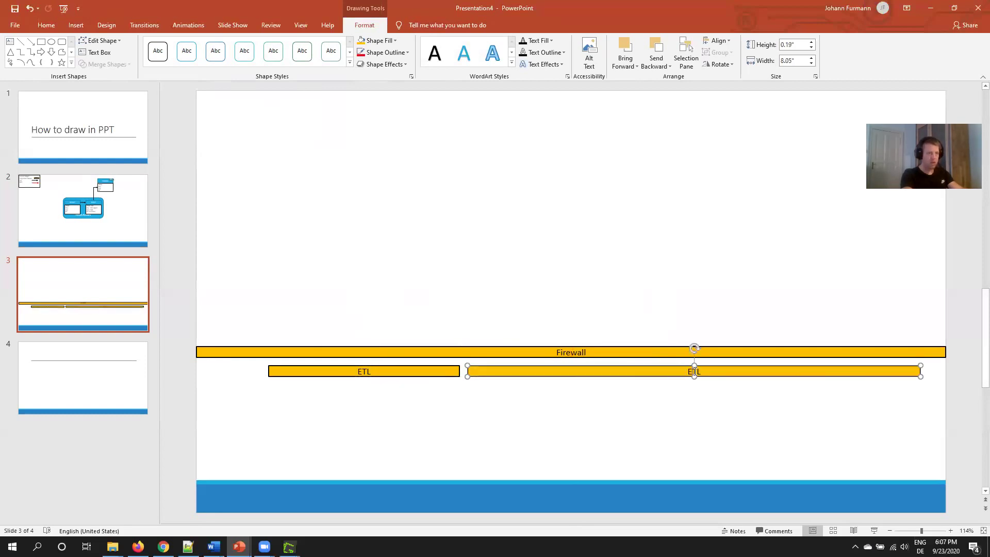
type("ES")
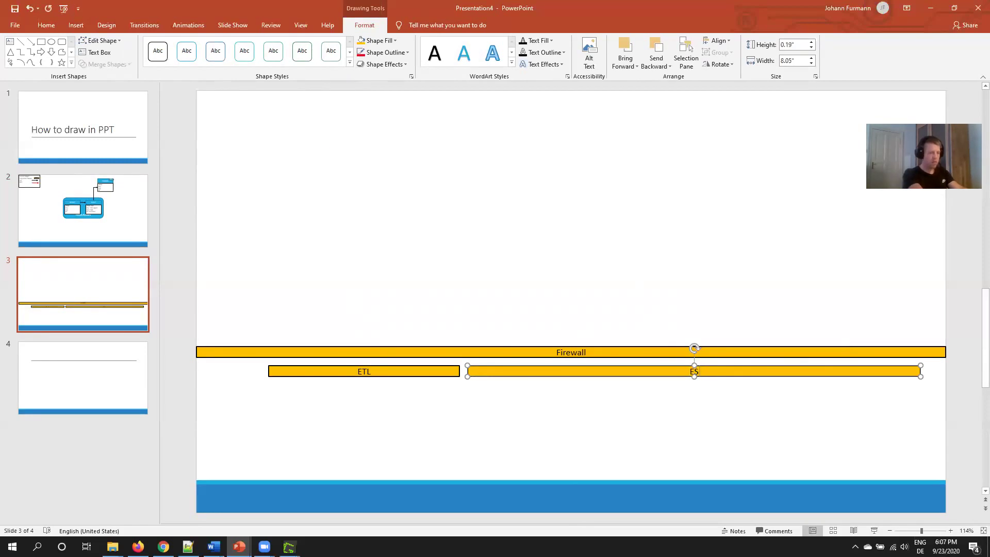
type("B")
left_click_drag(920, 371, 864, 373)
Step: Apply a green shape style to the ETL and ESB bars
left_click_drag(923, 390, 234, 341)
left_click(353, 63)
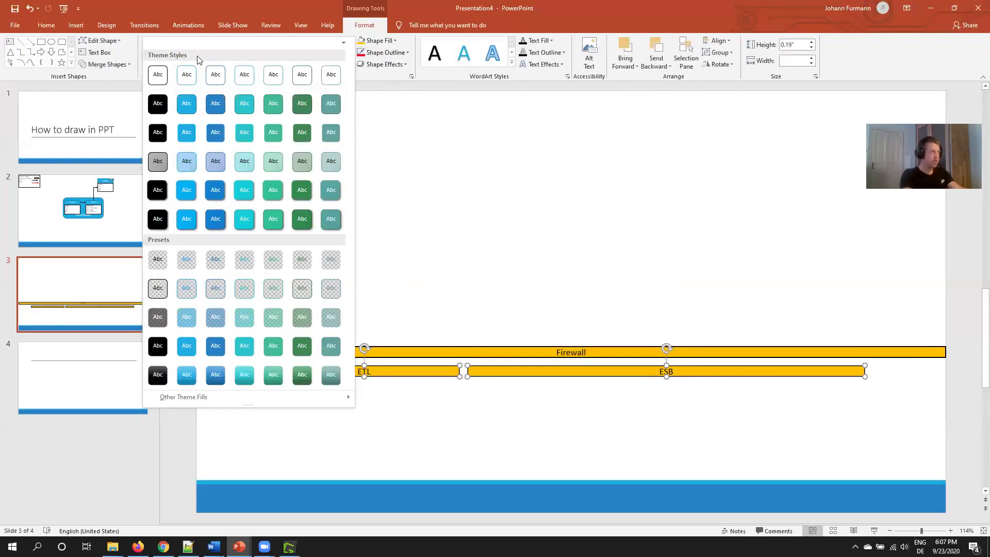
left_click(273, 106)
left_click(600, 291)
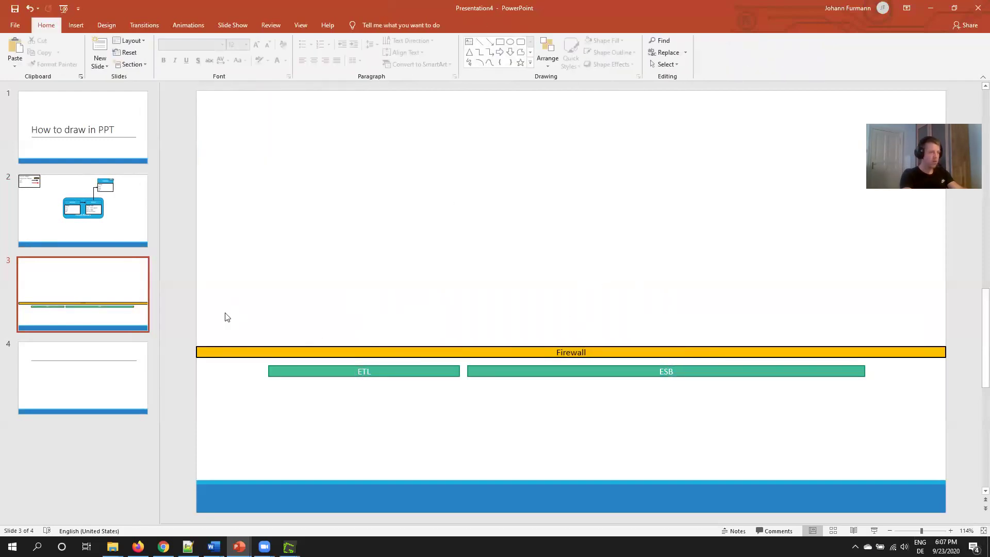
Step: Move all three bars lower on the slide and shift ETL left
left_click_drag(193, 311, 969, 412)
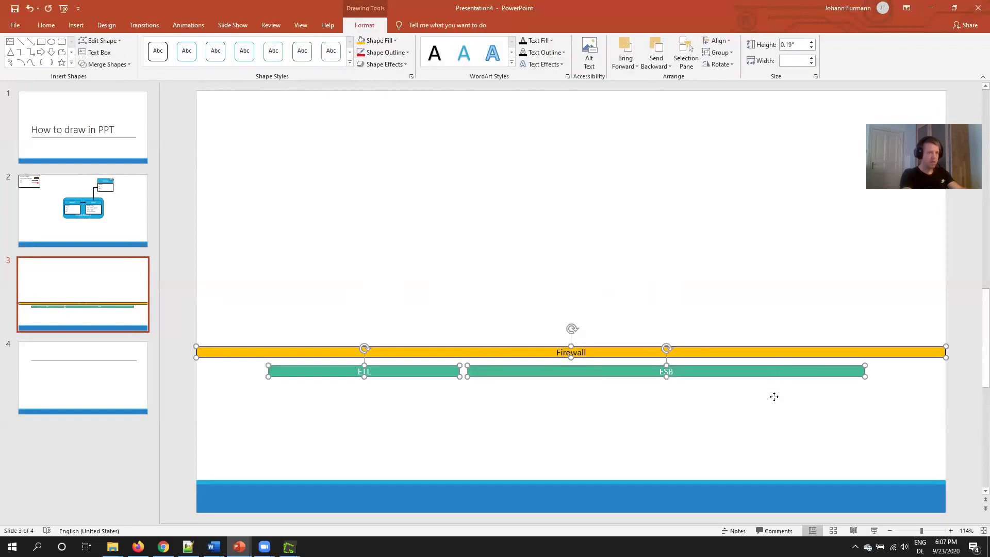
left_click_drag(773, 371, 776, 409)
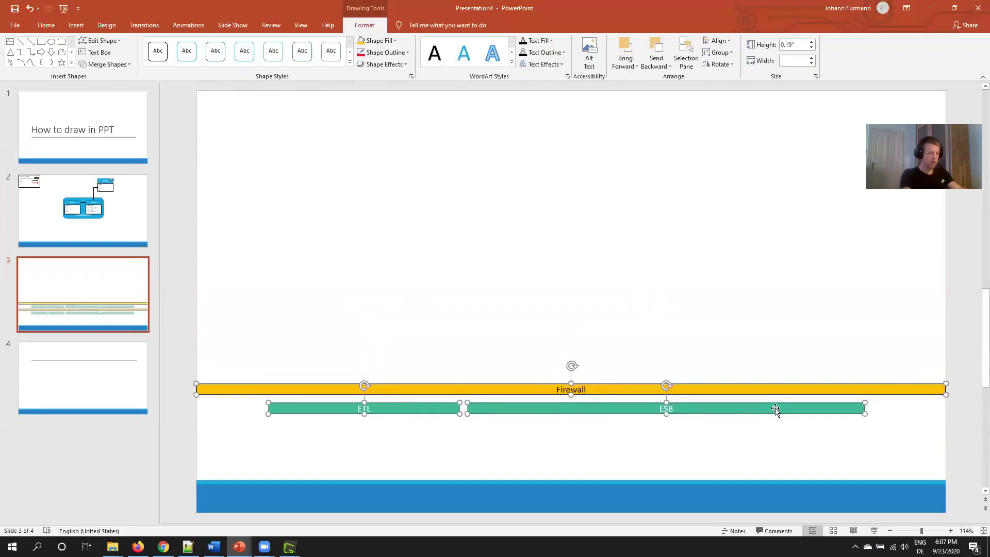
left_click(436, 439)
left_click_drag(426, 410, 360, 410)
Step: Draw a small white, black-outlined 'AD/LDAP' box at lower right with smaller text
left_click(574, 324)
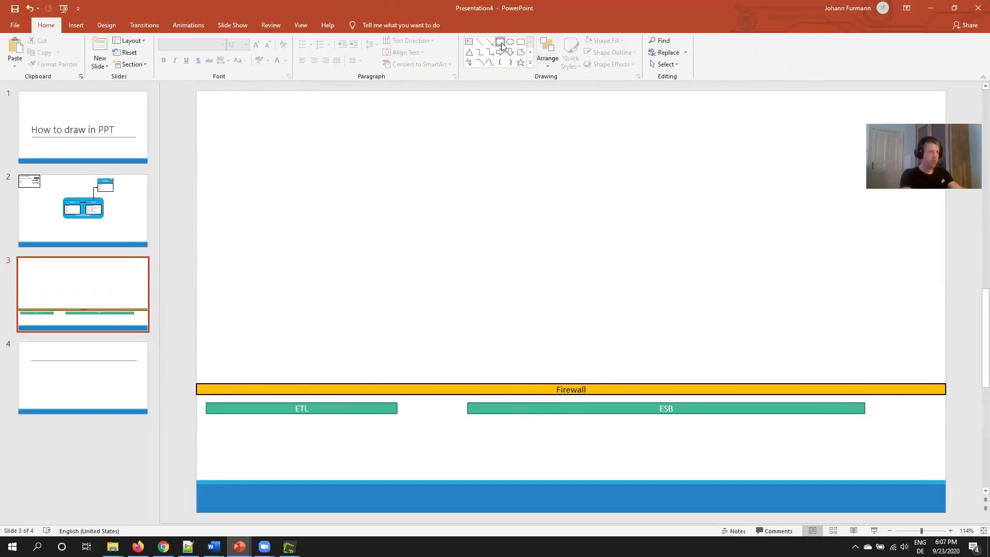
left_click(500, 43)
left_click_drag(820, 446, 895, 472)
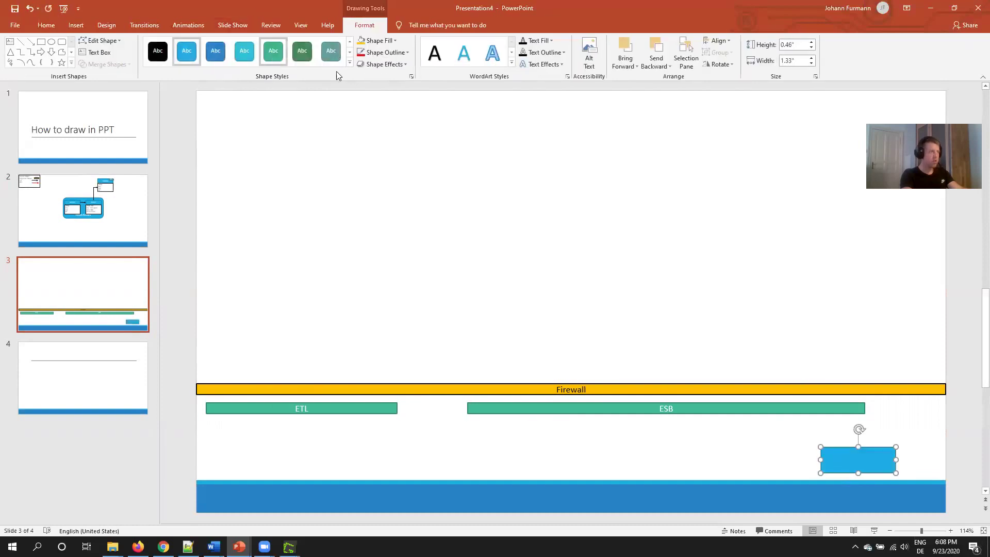
left_click(349, 63)
left_click(161, 82)
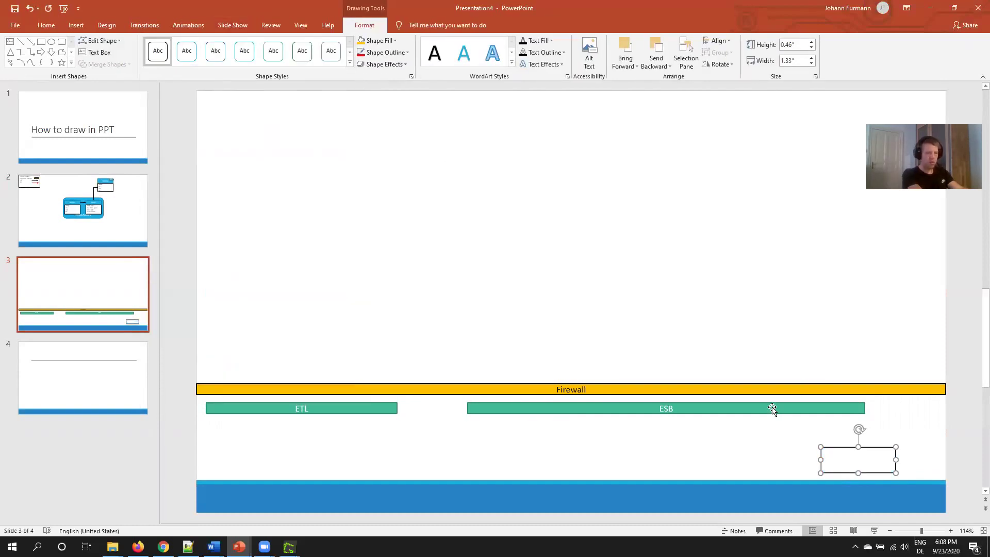
type("Ad")
type("D")
type("/LDAP")
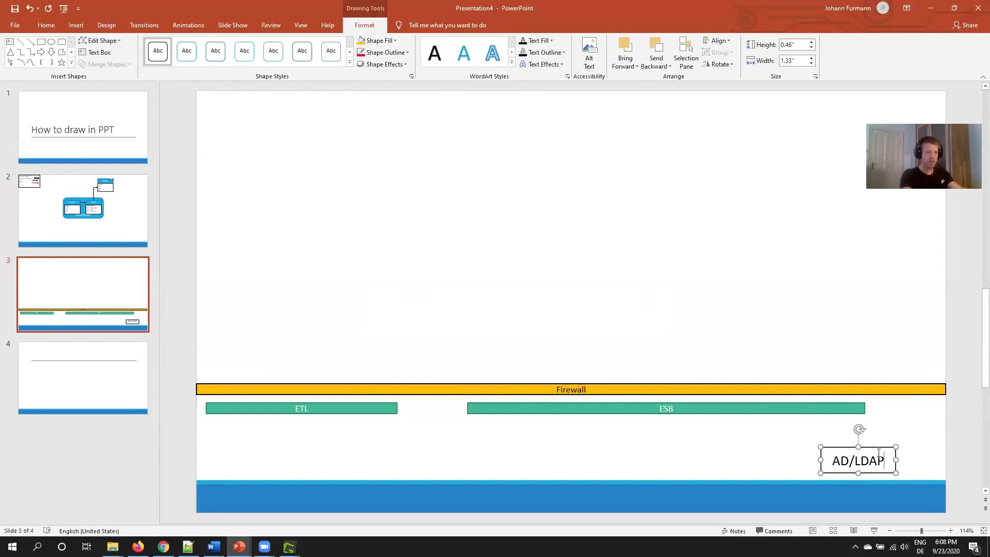
key("Escape")
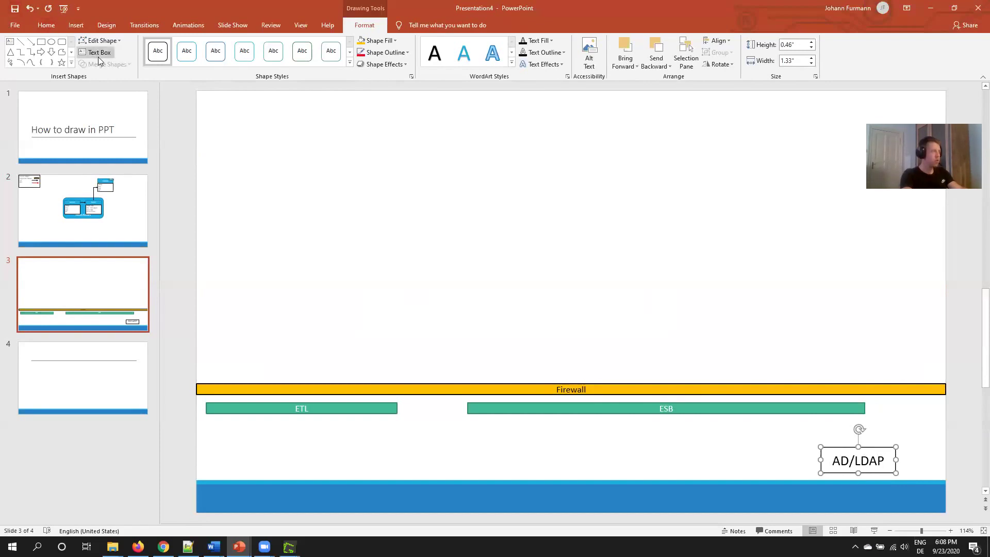
left_click(45, 25)
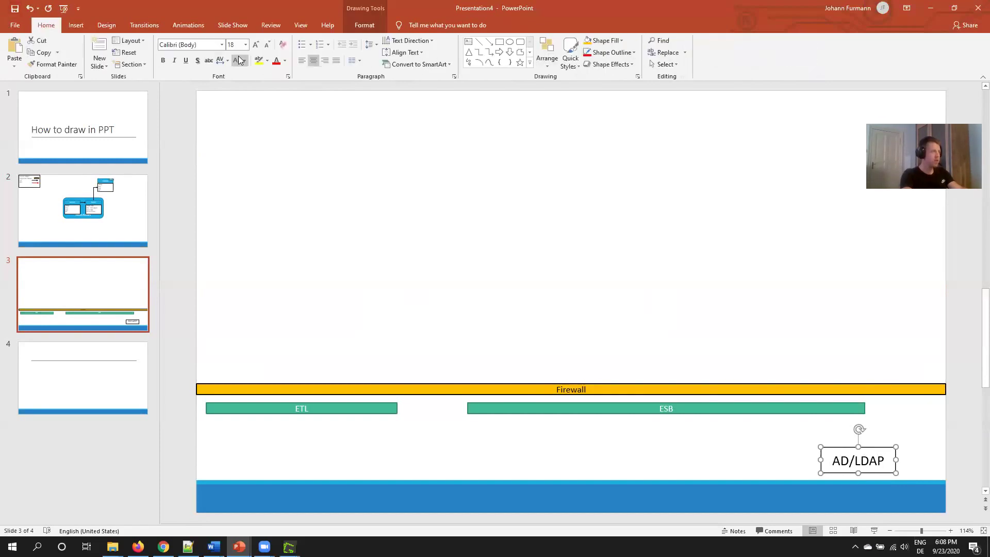
left_click(266, 46)
left_click(267, 46)
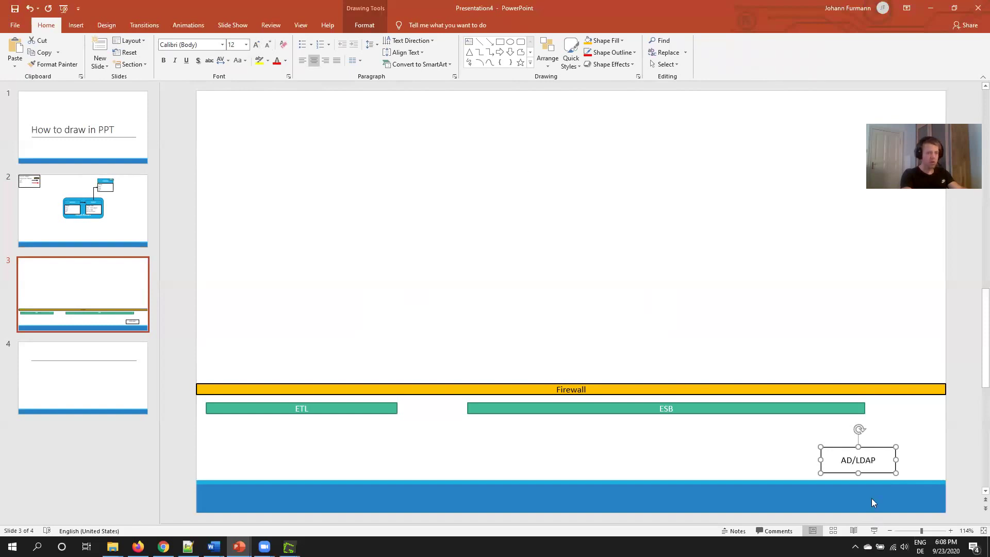
left_click_drag(883, 464, 920, 465)
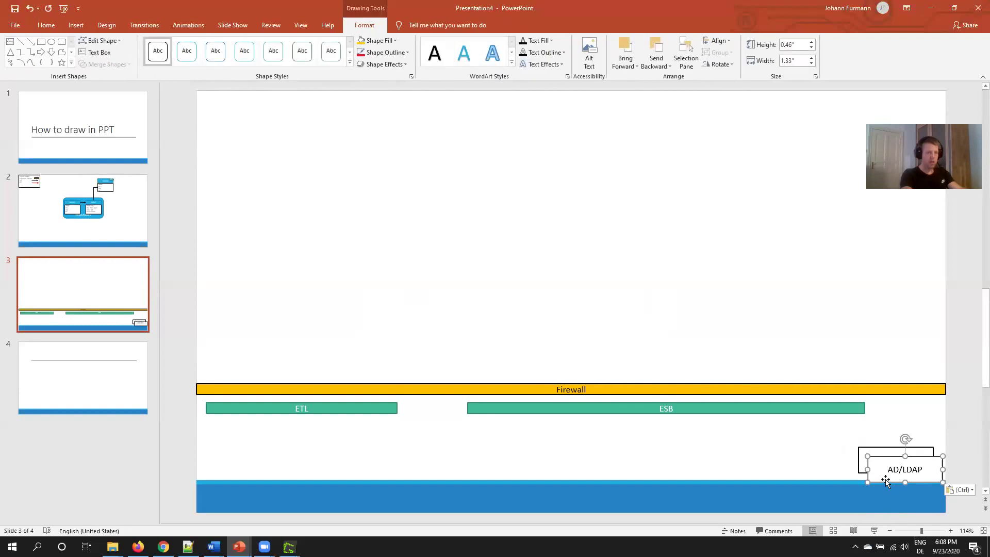
Step: Copy the AD/LDAP box leftward twice, relabelling the copies ERP and DWH
left_click_drag(894, 464, 605, 466)
triple_click(639, 455)
type("ERP")
left_click_drag(644, 454, 289, 448)
triple_click(277, 452)
type("DWH")
left_click(388, 201)
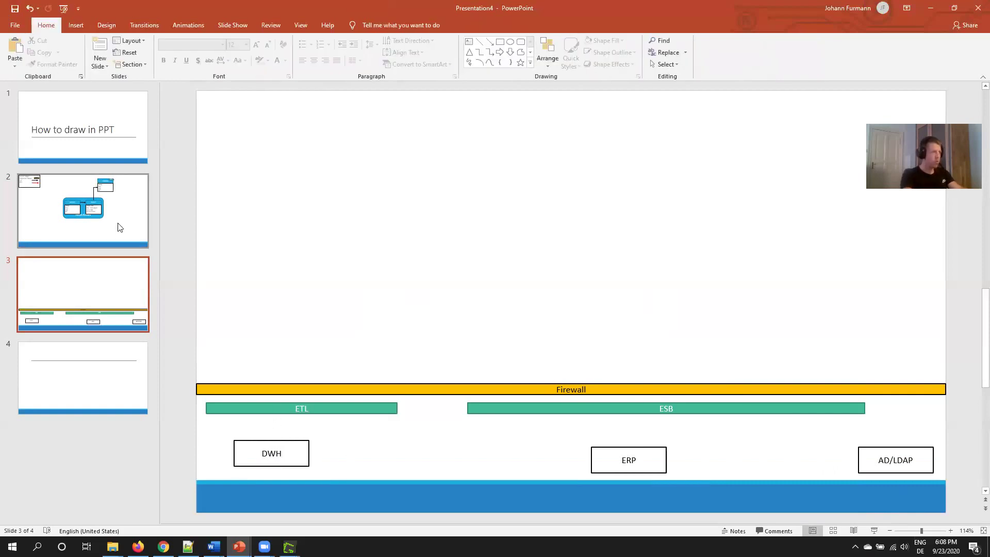
Step: Draw an arrow from DWH up to ETL, coloured black at 2¼ pt weight
left_click(489, 41)
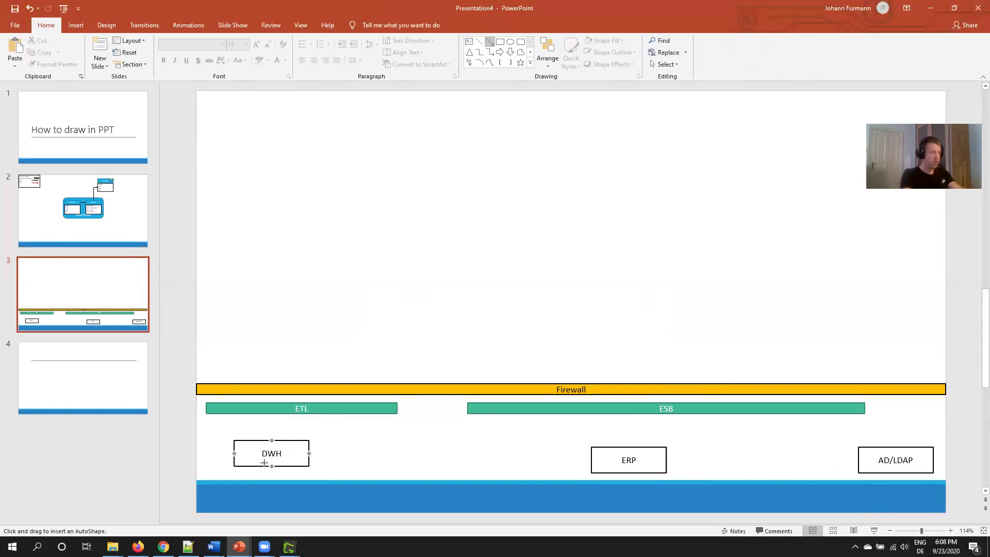
left_click_drag(267, 411, 272, 414)
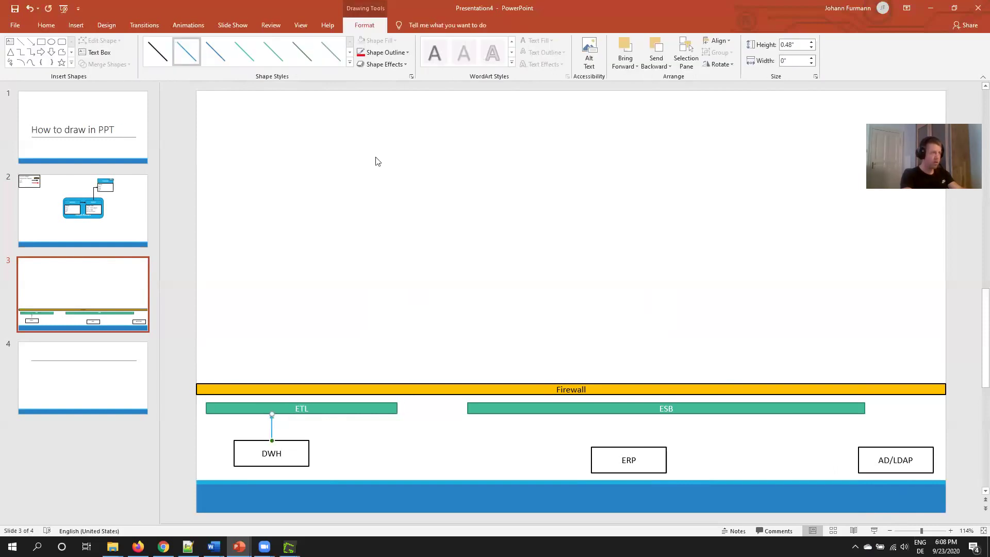
left_click(386, 52)
left_click(370, 76)
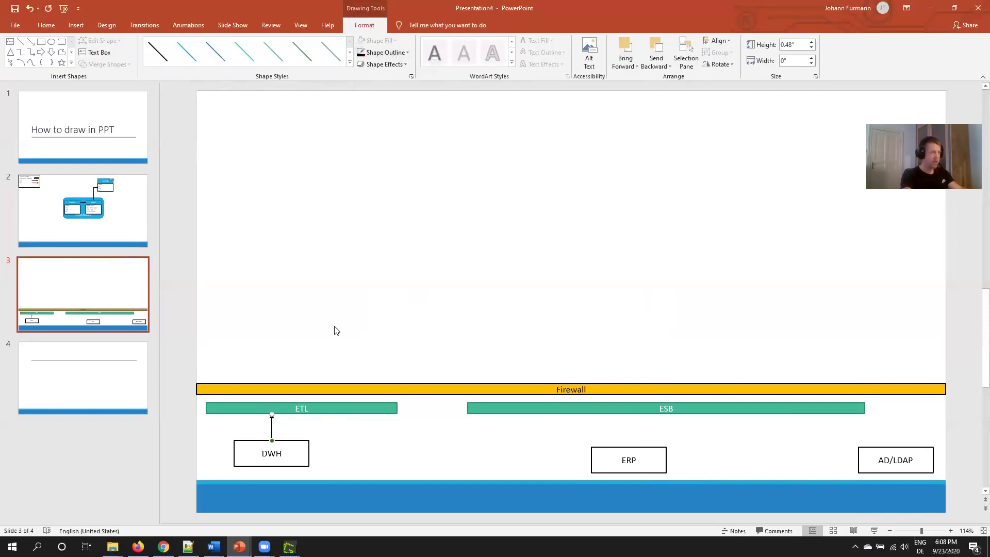
left_click(390, 56)
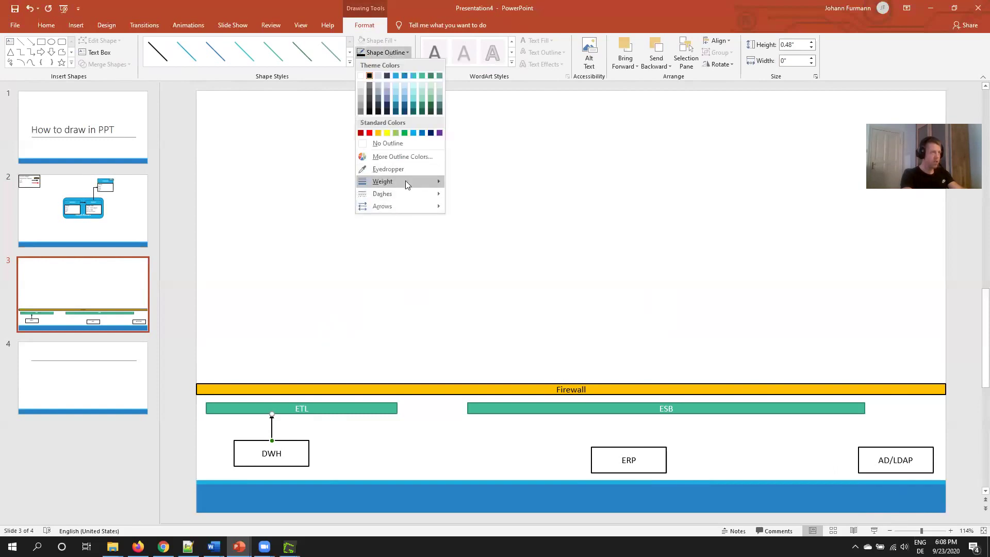
mouse_move(405, 180)
left_click(506, 238)
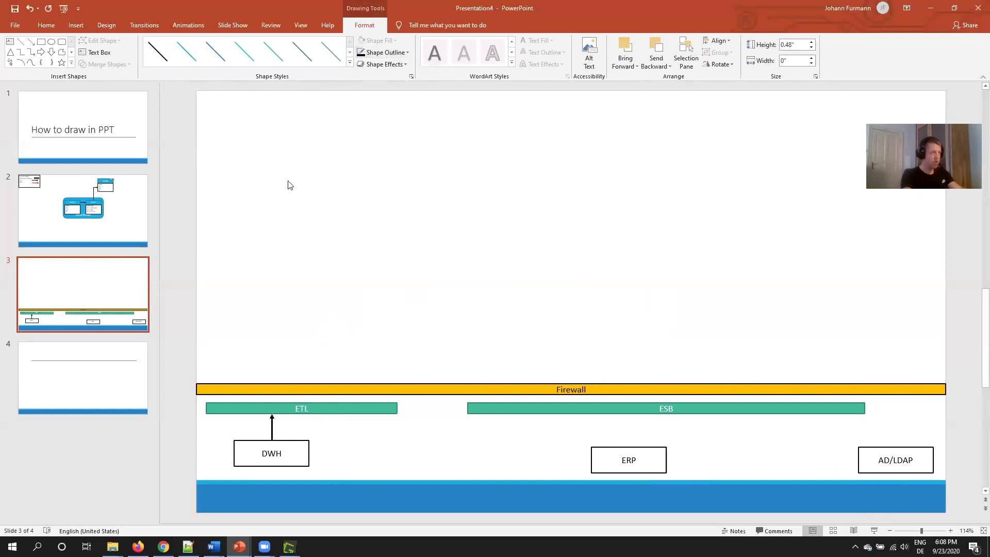
left_click(287, 183)
Step: Copy DWH to the top as a large 'My Domain' box with bottom-aligned text
left_click_drag(305, 459, 680, 281)
double_click(556, 211)
type("My Domain")
key("Escape")
left_click(46, 25)
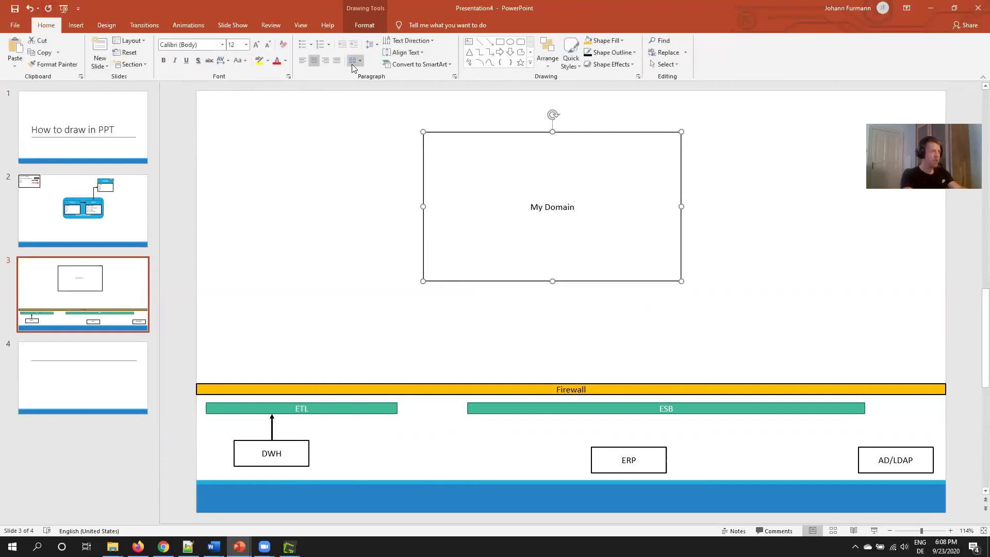
left_click(406, 52)
left_click(422, 135)
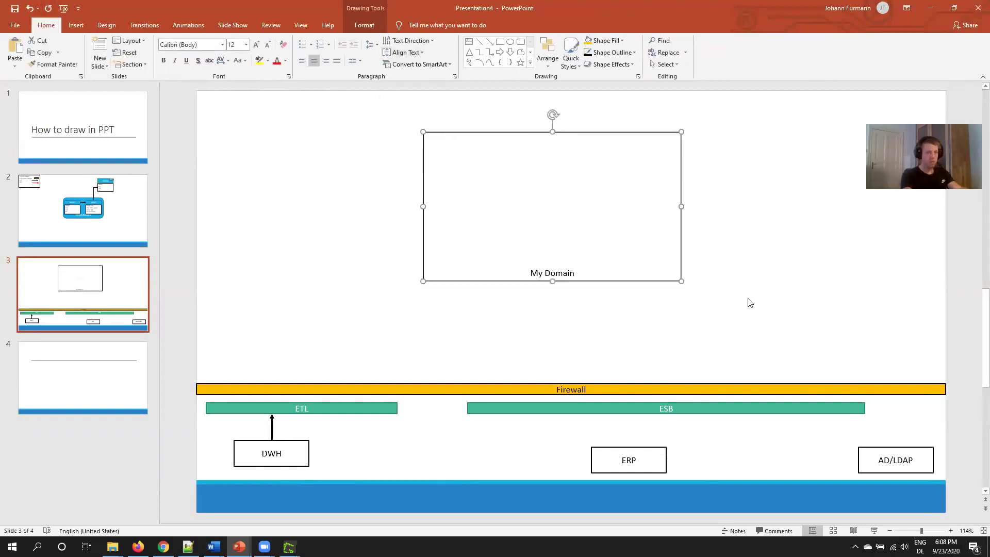
left_click(807, 289)
Step: Copy the arrow, stretch it from ESB to My Domain, and make it double-headed
mouse_move(273, 425)
left_mouse_down()
mouse_move(540, 357)
mouse_move(543, 402)
left_mouse_up()
left_click_drag(543, 349, 543, 282)
left_click(76, 24)
left_click(45, 25)
left_click(364, 25)
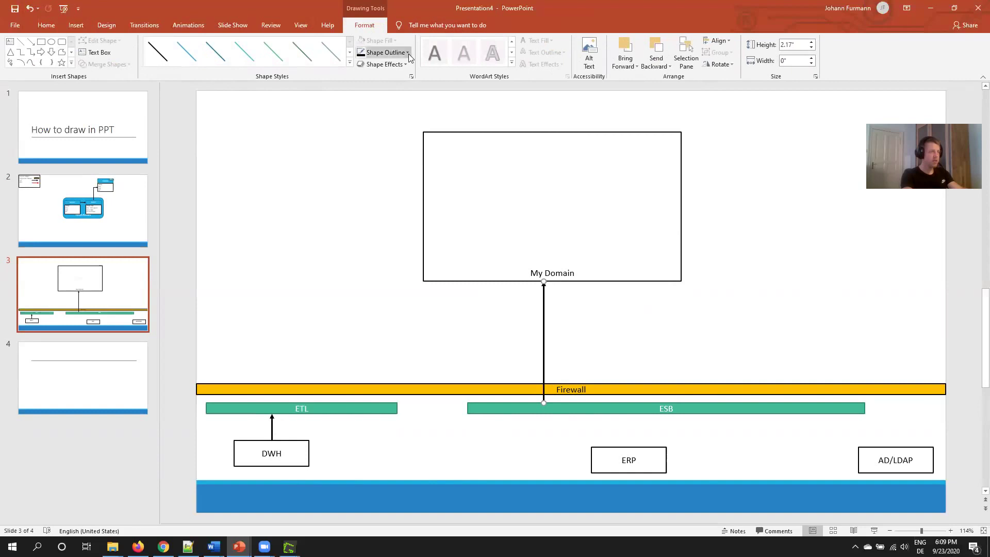
left_click(385, 52)
mouse_move(382, 205)
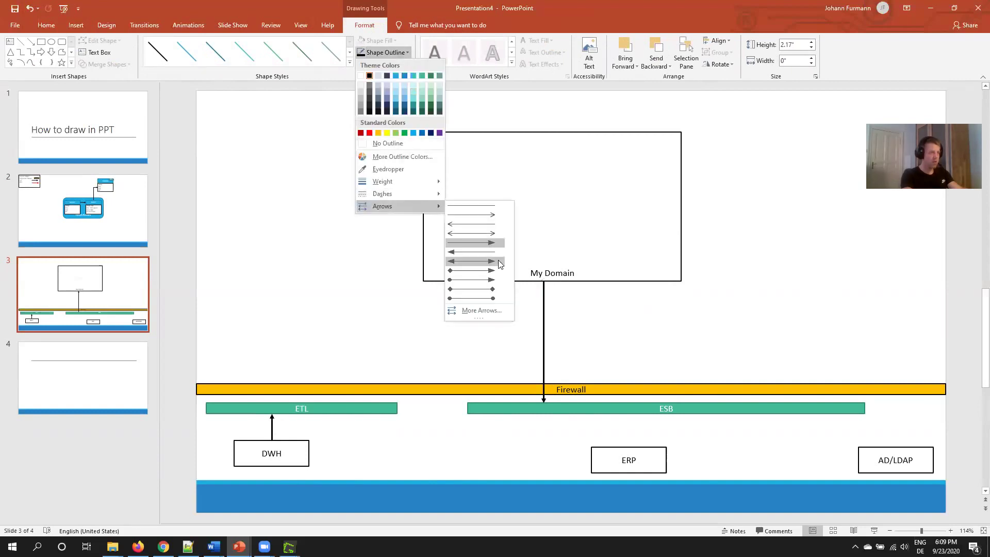
left_click(491, 264)
left_click(639, 342)
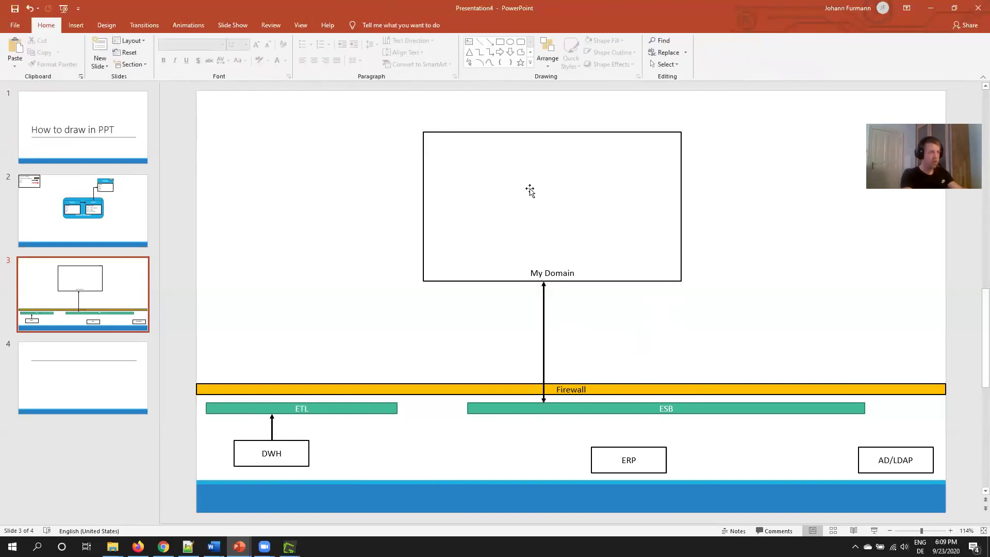
left_click(469, 43)
Step: Add a 12 pt 'oAuth/Rest/JWT' text box beside the ESB arrow
left_click_drag(591, 341, 623, 343)
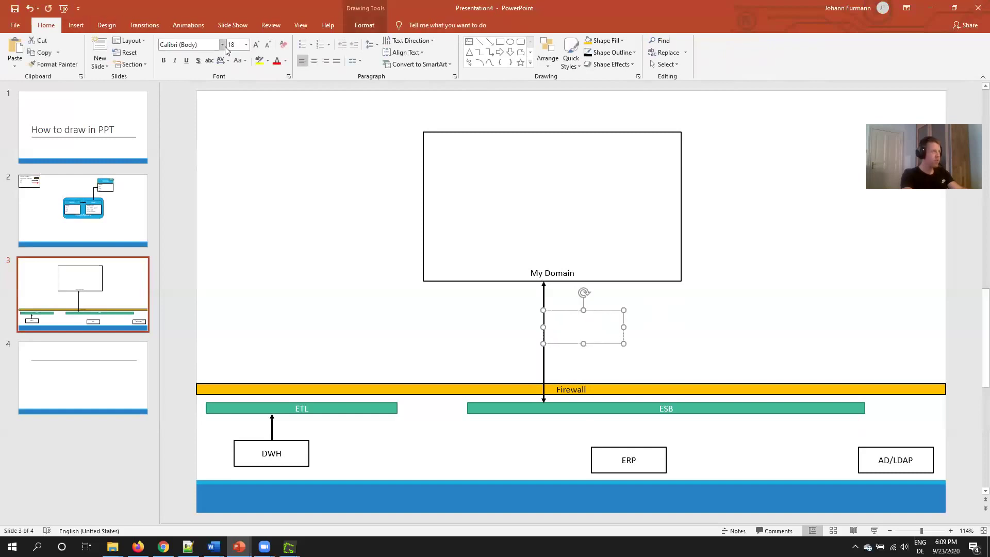
left_click(268, 45)
left_click(268, 44)
left_click(268, 45)
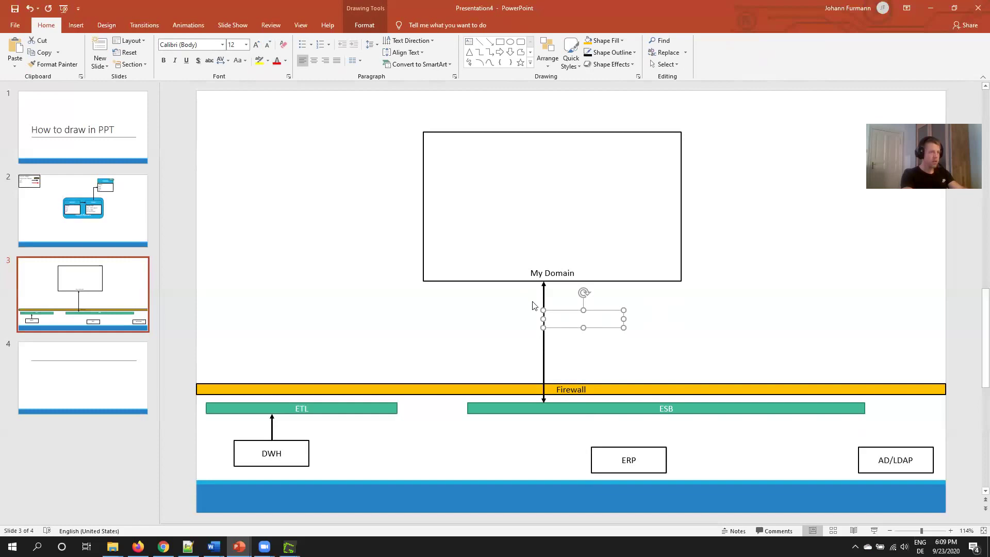
left_click(556, 316)
type("oAuth/Rest")
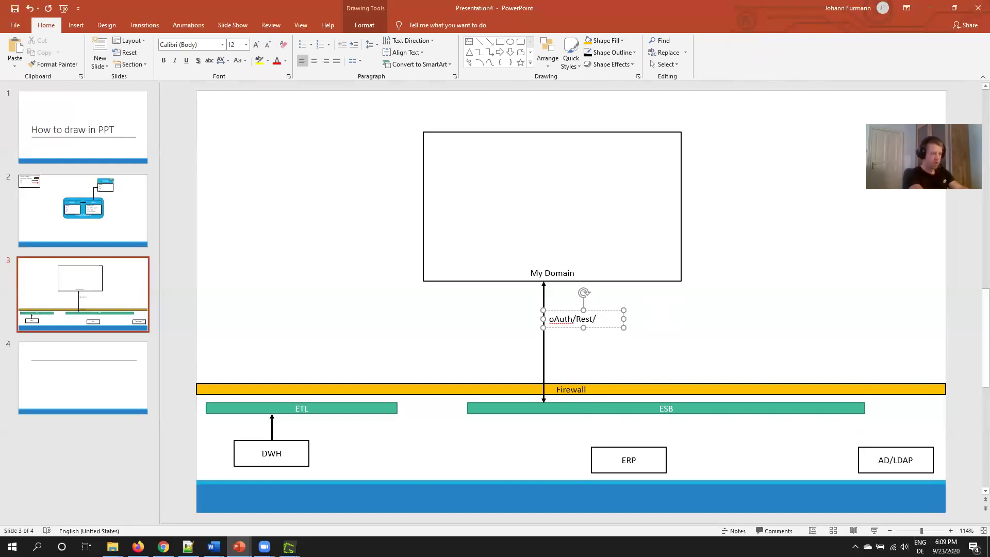
type("/JWT")
Step: Duplicate the arrow and its label onto ETL and widen My Domain over both
left_click(546, 346)
key("ctrl+c")
key("ctrl+v")
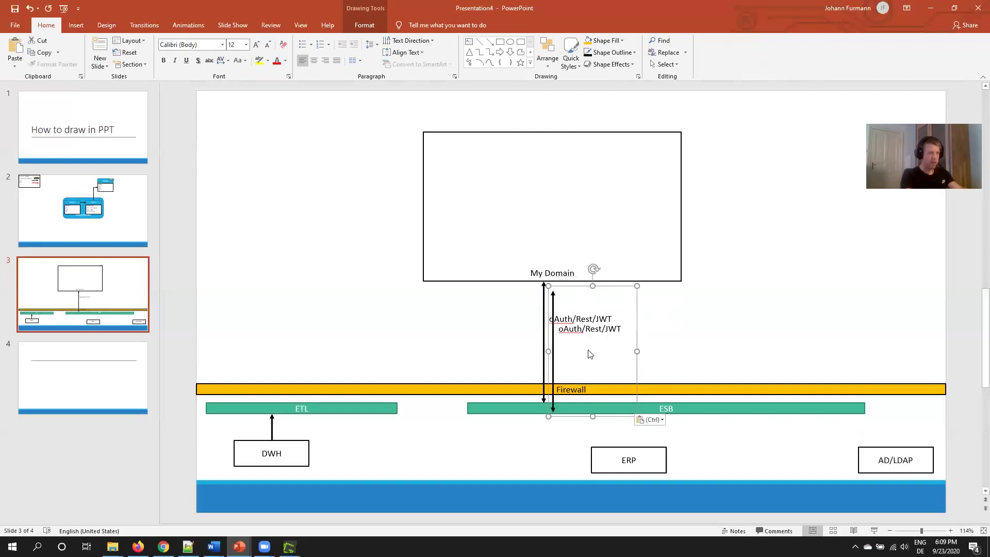
left_click_drag(554, 358, 394, 348)
left_click(423, 202)
left_click_drag(423, 204, 379, 206)
Step: Change the ETL label to 'oAuth/Bulk/JWT' and undo the last My Domain edge change
double_click(440, 320)
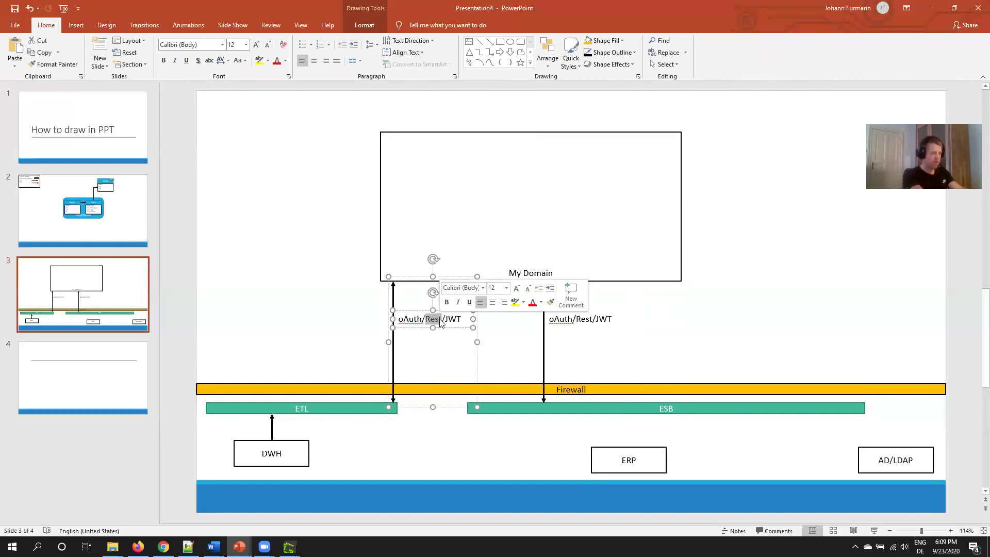
type("Bulk")
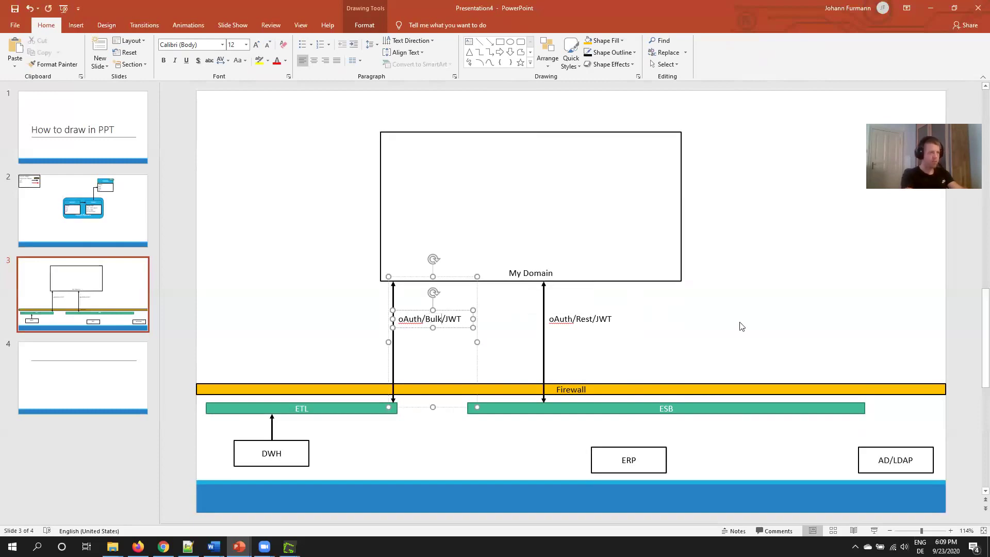
key("ctrl+s")
left_click(581, 335)
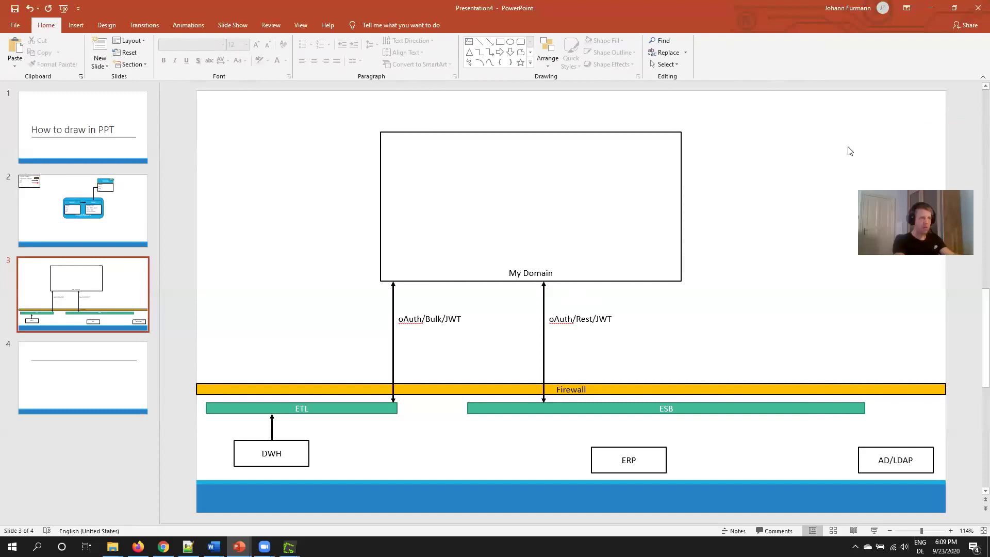
key("ctrl+z")
Step: Copy the ERP box into My Domain as a flat wide 'Salescloud' bar
left_click(784, 227)
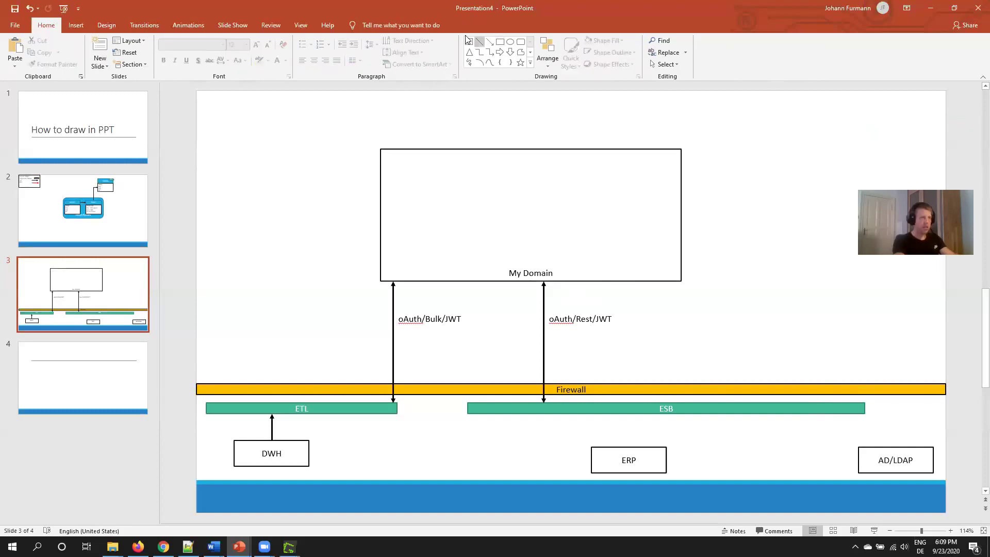
left_click(641, 454)
key("ctrl+c")
key("ctrl+v")
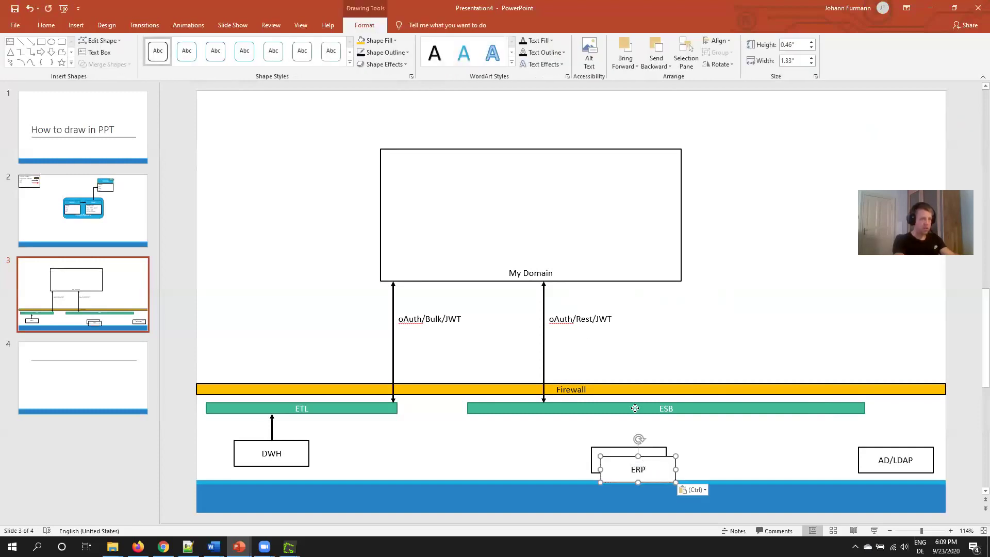
left_click_drag(608, 474, 408, 248)
left_click_drag(474, 227, 522, 248)
double_click(460, 249)
type("Sales")
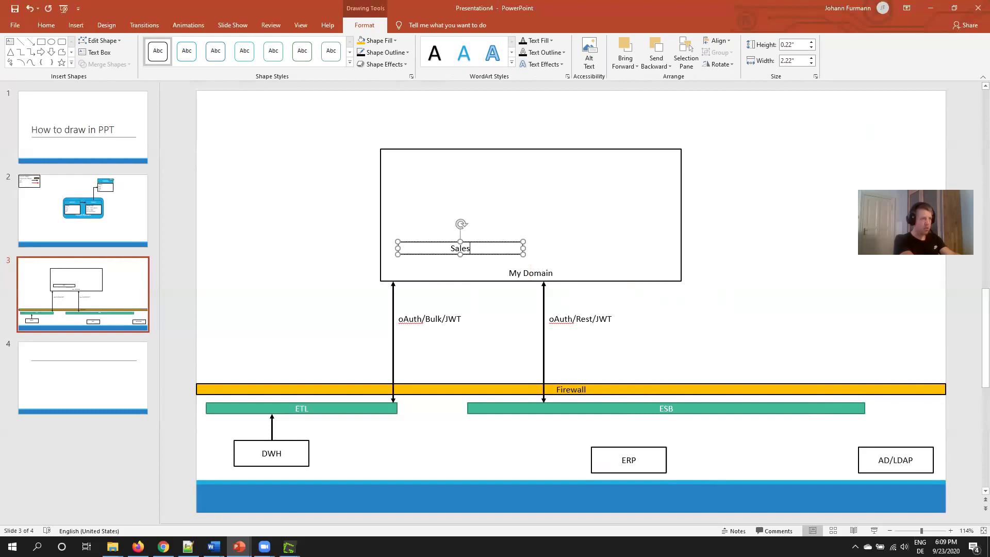
type("cloud")
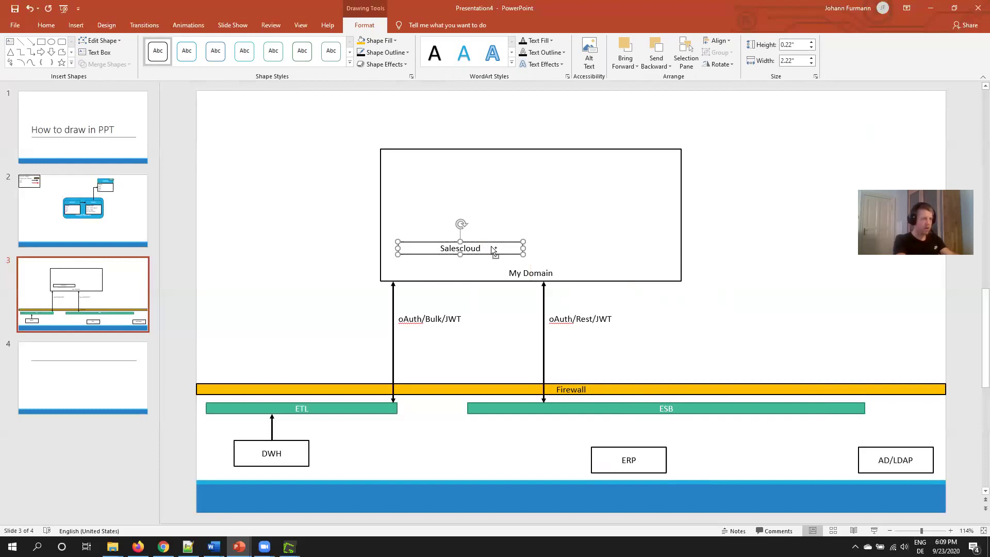
Step: Duplicate the Salescloud bar above it and rename the copy 'Partner Community'
key("ctrl+v")
left_click_drag(493, 249, 658, 249)
left_click(493, 248)
double_click(451, 232)
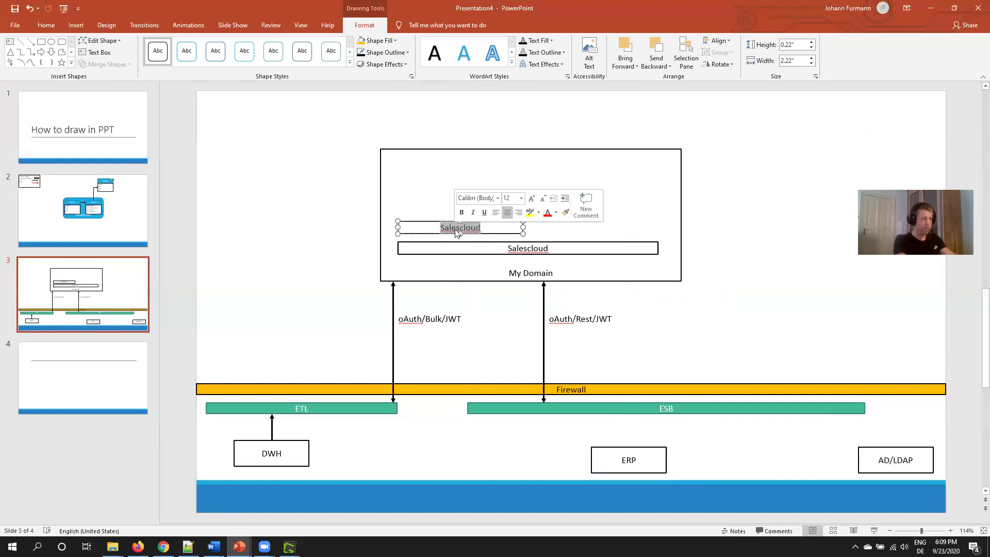
type("Partner Co")
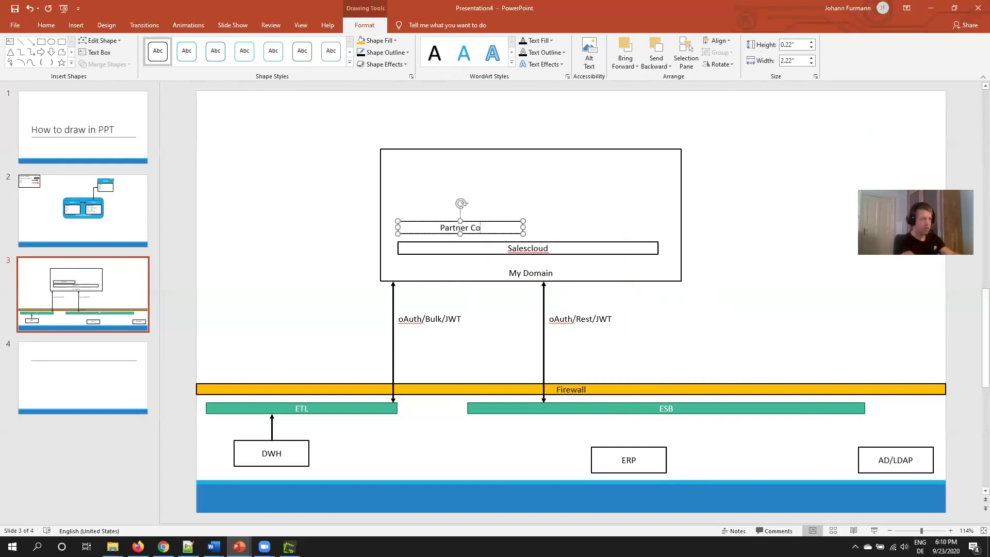
type("mmunity")
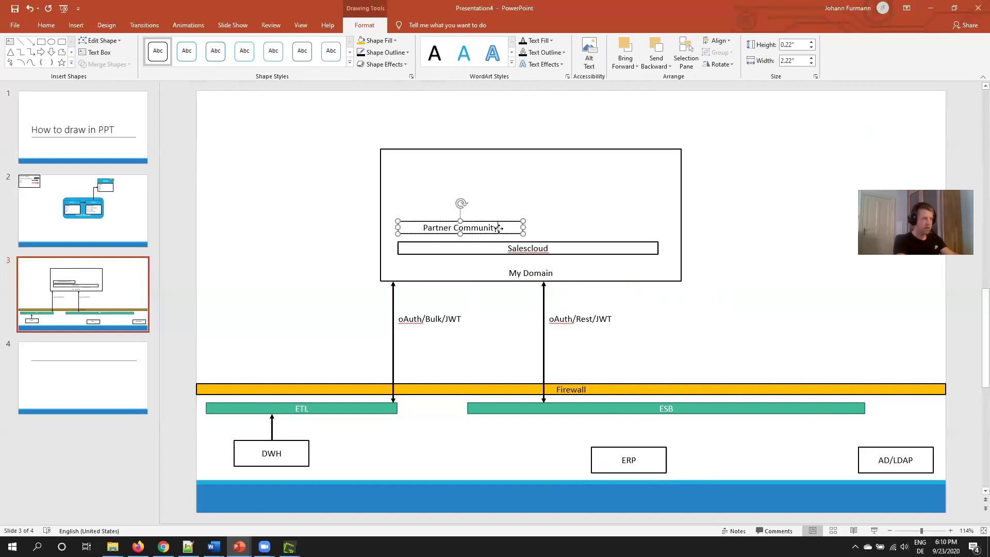
left_click_drag(523, 227, 523, 235)
Step: Add a 'Customer Community' box beside Partner Community
key("ctrl+c")
key("ctrl+v")
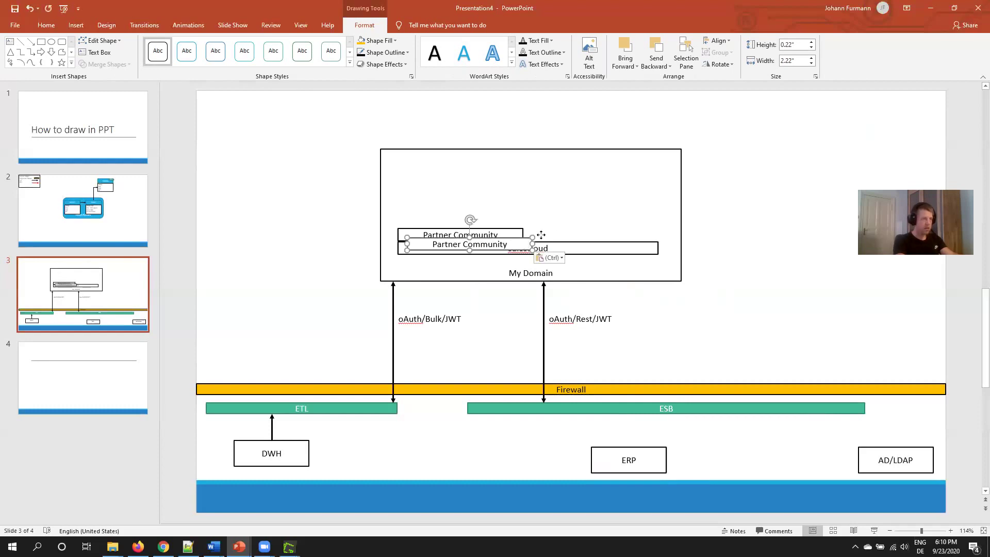
left_click_drag(462, 245, 585, 235)
double_click(574, 237)
type("Co")
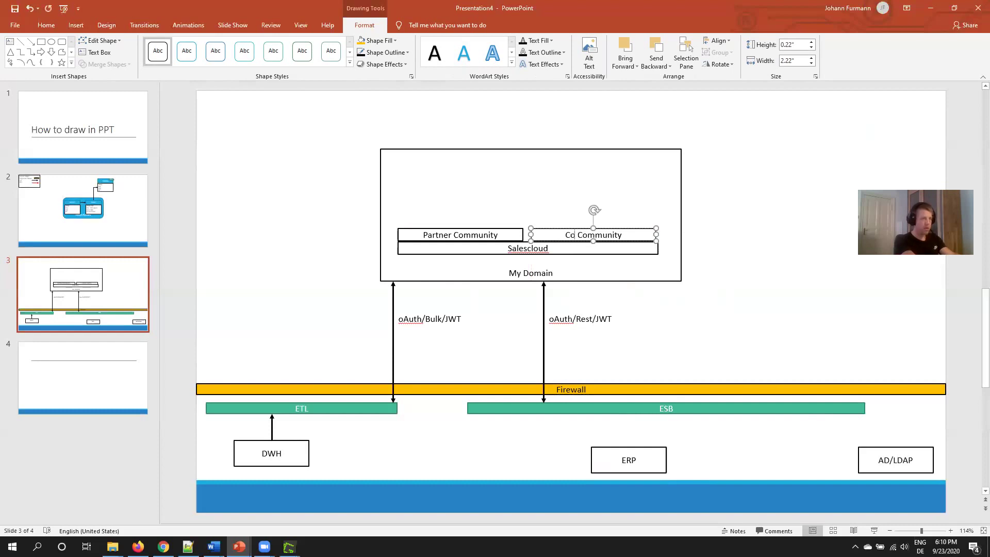
type("mmunit")
double_click(567, 234)
type("Customer")
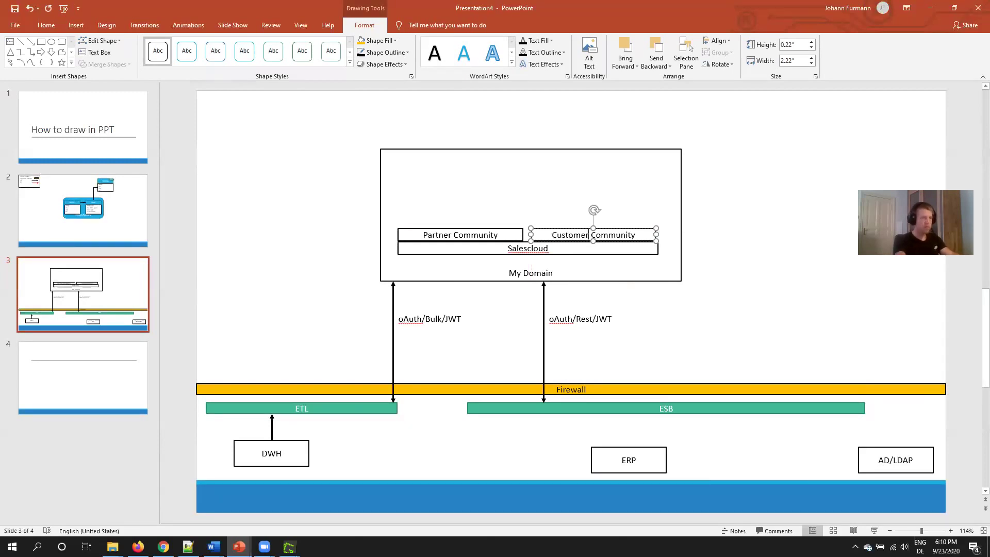
Step: Duplicate Customer Community near the frame's top as a narrower 'CongaComposer' box
left_click_drag(565, 227, 583, 160)
left_click_drag(672, 171, 609, 181)
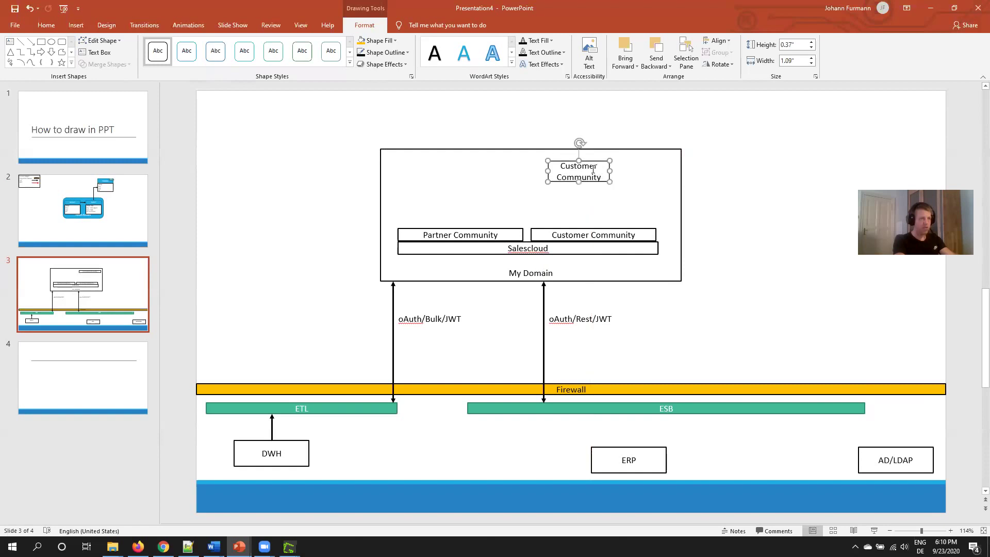
triple_click(591, 171)
type("CongaComper")
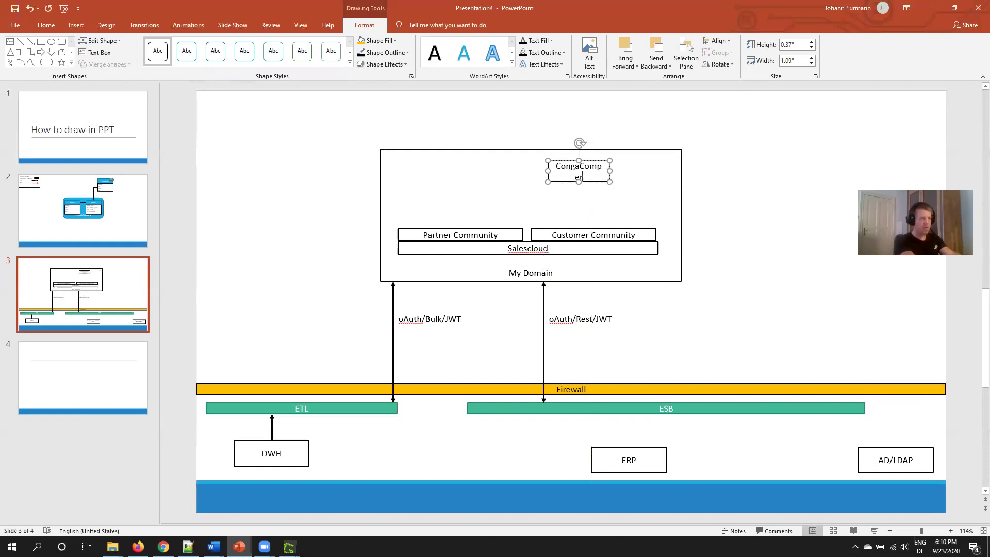
key("BackSpace")
key("BackSpace")
Step: Fix the text to 'Conga Composer', move it top-right and raise the My Domain frame slightly
type("oser")
left_click(579, 166)
left_click_drag(609, 165, 657, 163)
left_click(581, 150)
left_click_drag(533, 152, 529, 137)
Step: Add a 'Data Model' text box heading above slide 2's Person Account diagram
left_click(84, 391)
left_click(377, 139)
double_click(367, 111)
left_click(24, 212)
left_click(422, 211)
left_click(469, 42)
left_click_drag(349, 100, 604, 158)
type("D")
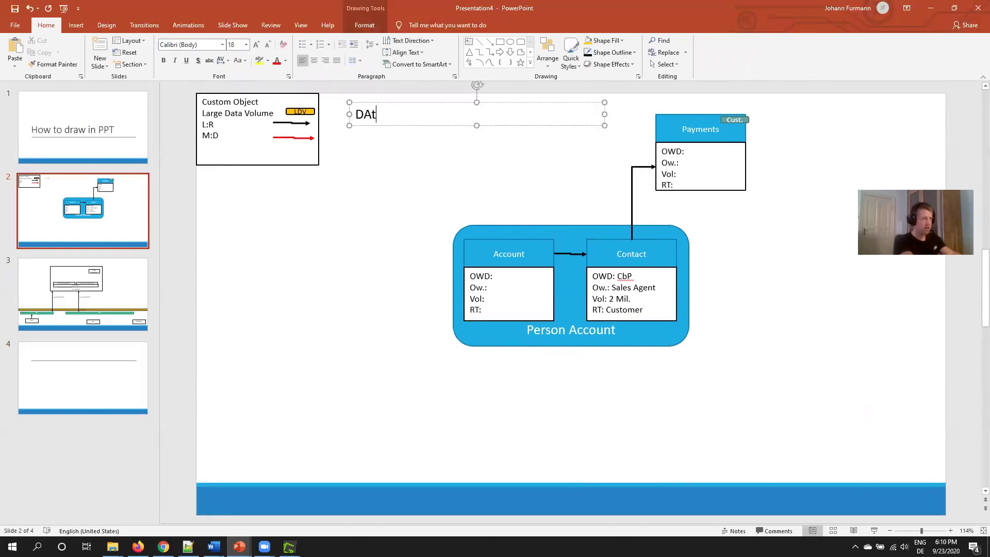
type("ata Model")
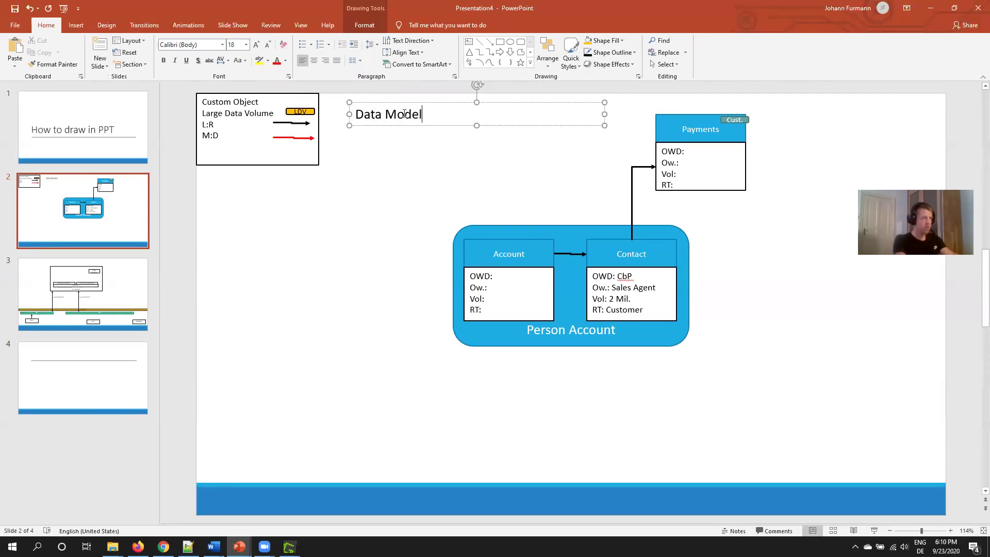
Step: Copy the heading to slide 3, retype it 'System Landscape' and move it up-left
left_click(407, 126)
key("ctrl+c")
left_click(82, 294)
key("ctrl+v")
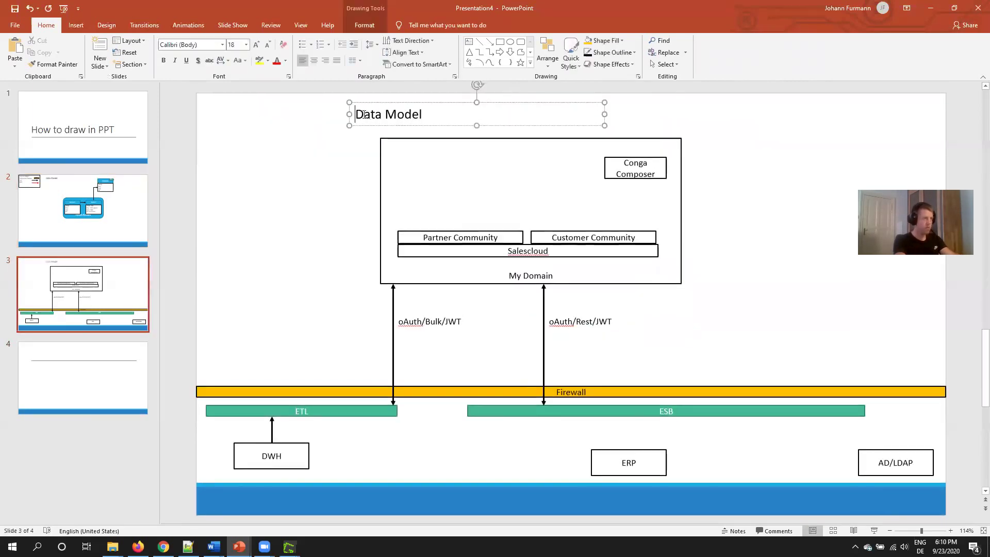
left_click_drag(422, 115, 364, 118)
type("System Landscape")
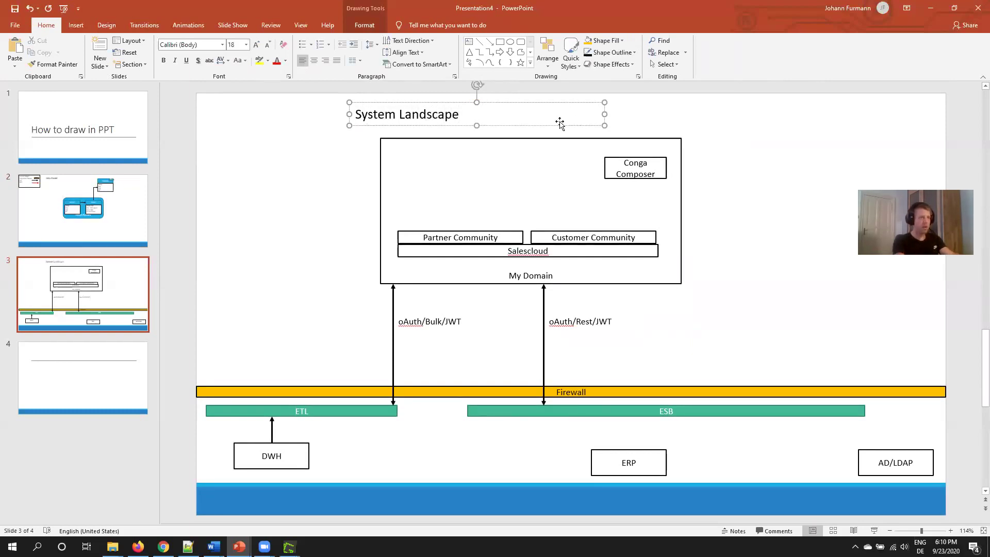
mouse_move(558, 123)
left_mouse_down()
mouse_move(481, 108)
mouse_move(512, 114)
left_mouse_up()
Step: Copy the DWH-to-ETL arrow above the ERP box to link ERP to the ESB
left_click(619, 375)
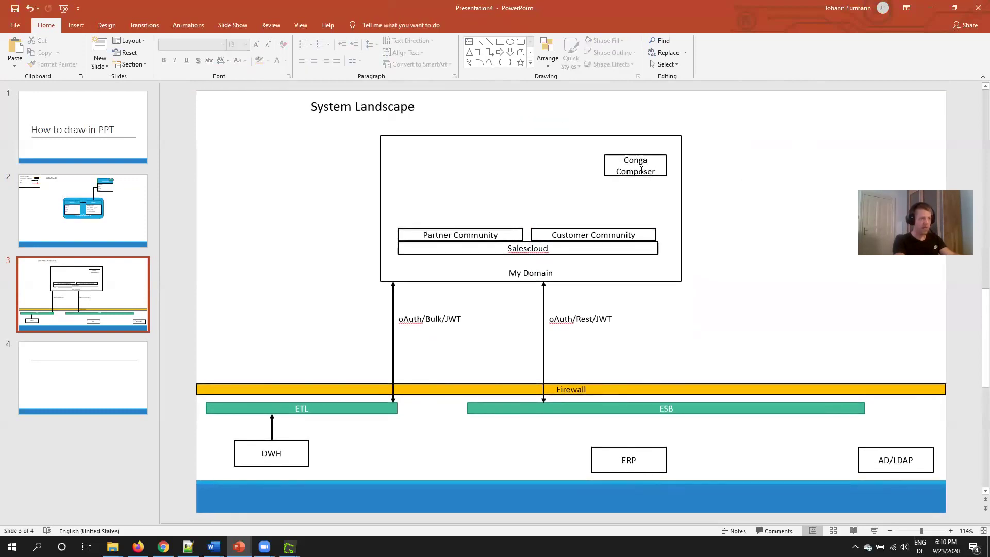
left_click(272, 428)
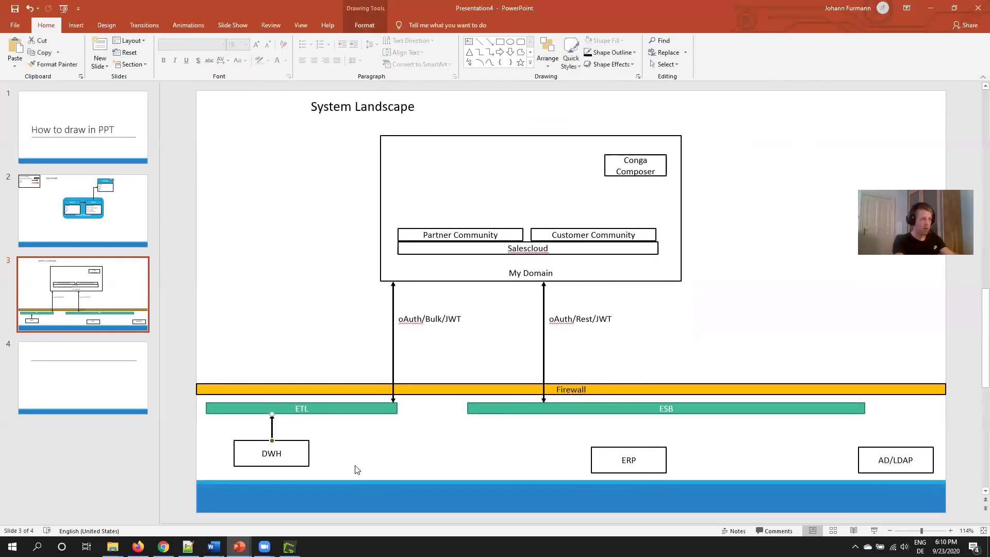
left_click_drag(356, 465, 183, 414)
left_click_drag(346, 481, 221, 410)
key("ctrl+g")
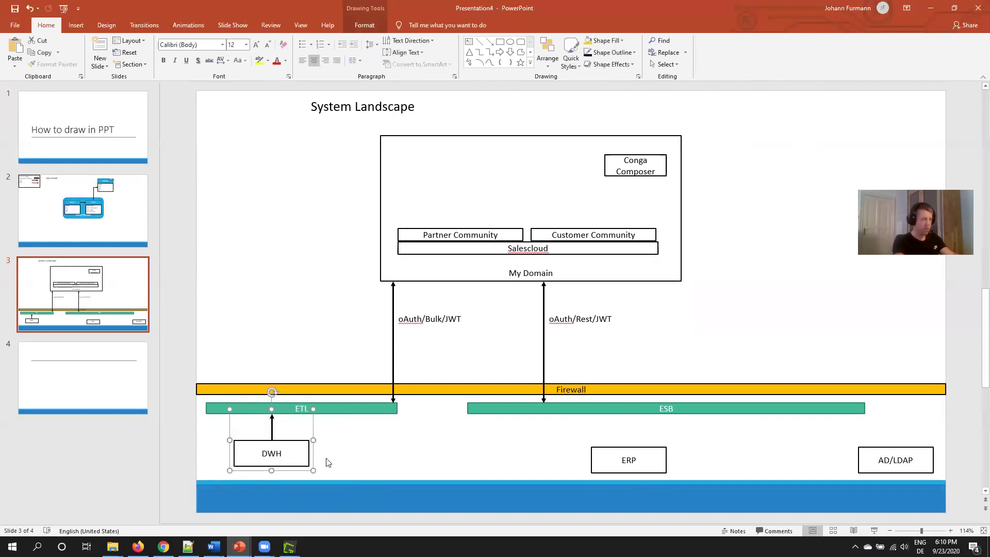
left_click(271, 422)
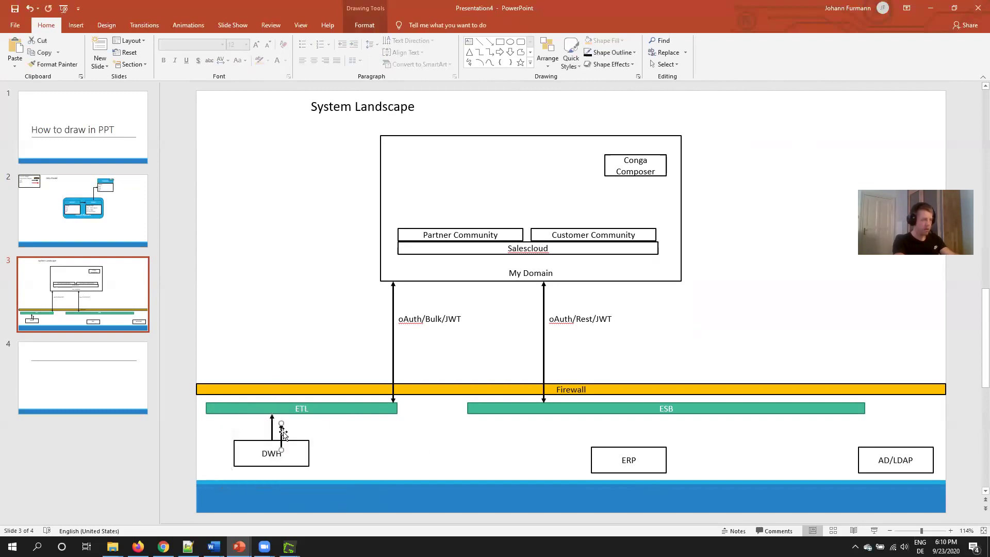
left_click_drag(283, 434, 629, 431)
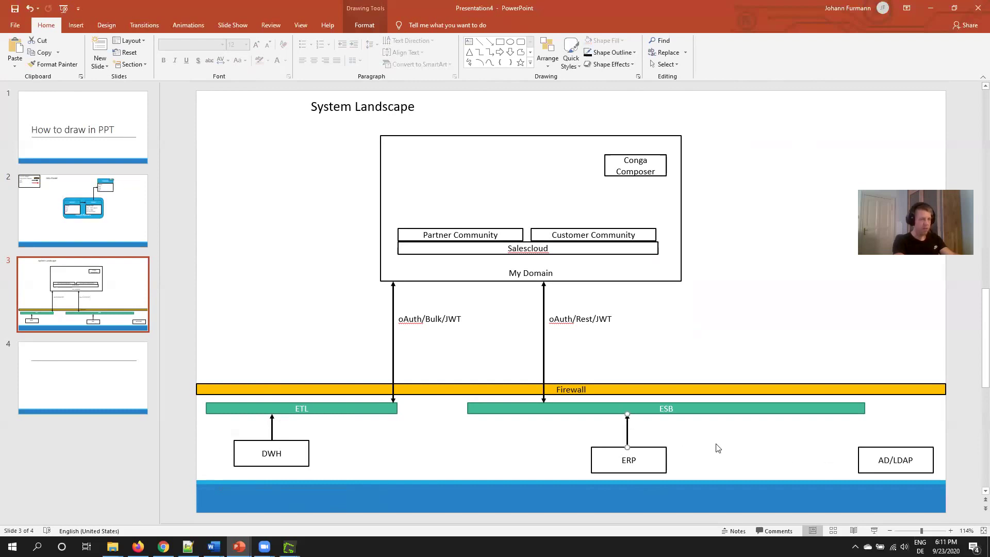
left_click_drag(627, 444, 723, 362)
Step: Copy the ERP box above the Firewall and rename it 'Web Based App'
left_click(655, 459)
key("ctrl+c")
key("ctrl+v")
left_click_drag(642, 439, 740, 319)
left_click(726, 372)
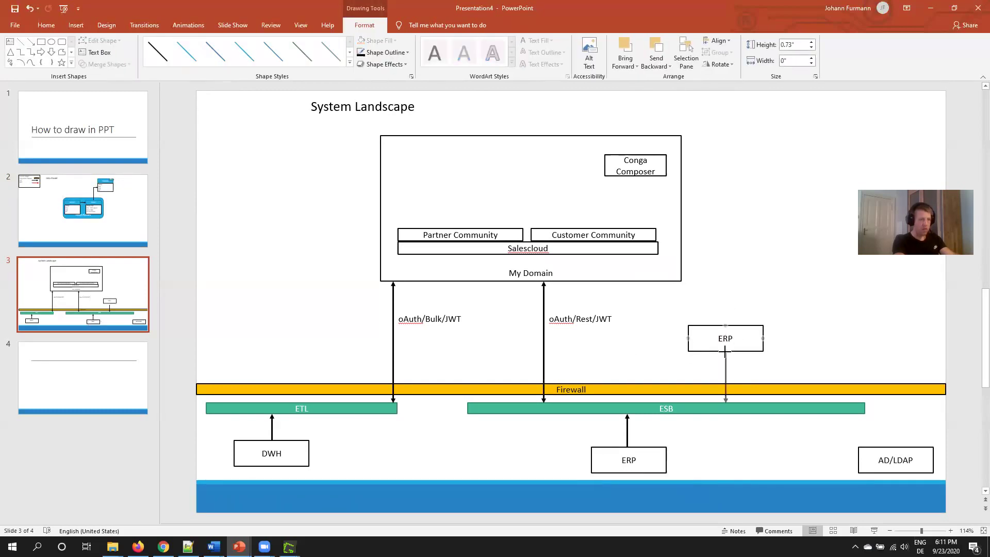
left_click(725, 351)
double_click(725, 338)
type("Web Based App")
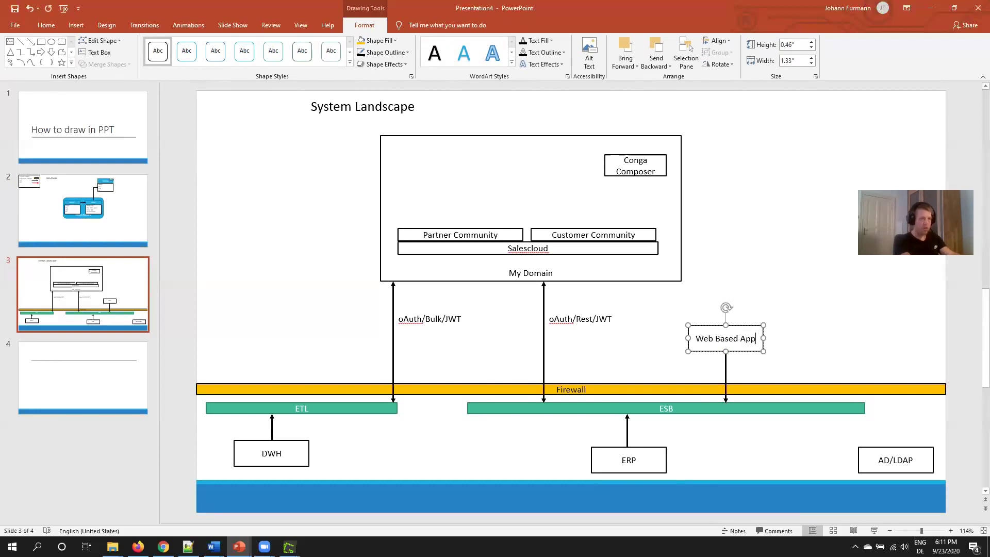
Step: Copy the oAuth label beside the Web Based App arrow as 'oAuth/Rest/Web Server Flow'
left_click(583, 319)
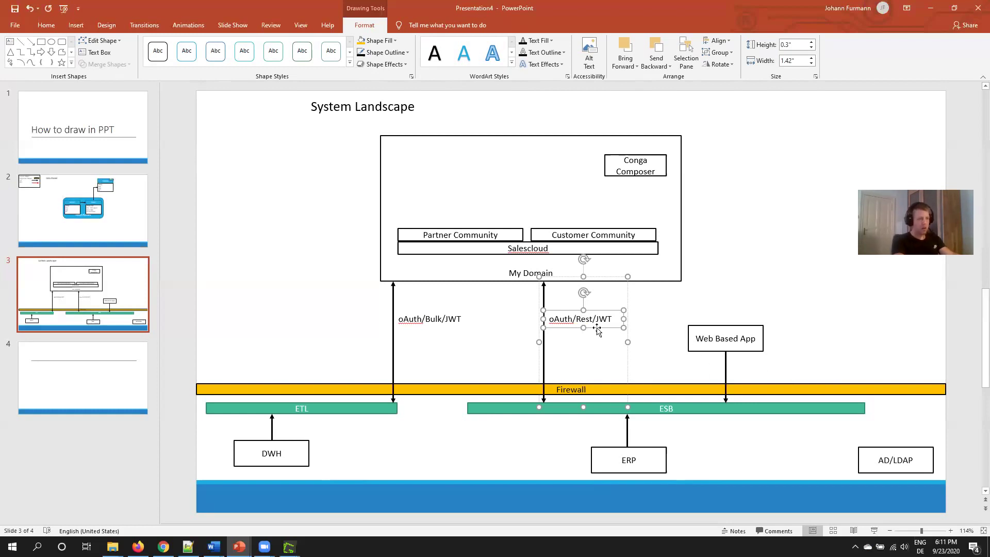
left_click_drag(601, 338, 768, 370)
double_click(778, 368)
type("Web Server Flow")
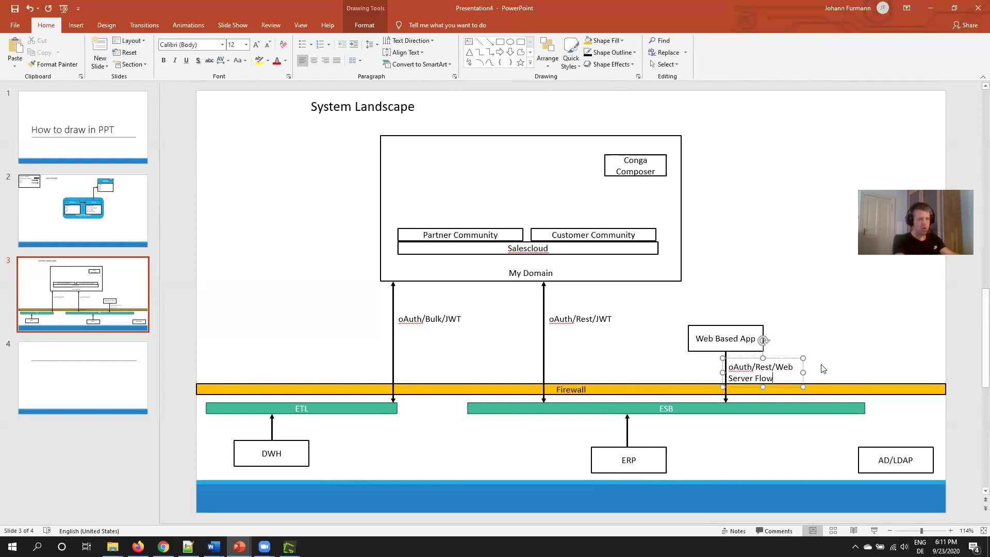
left_click(823, 368)
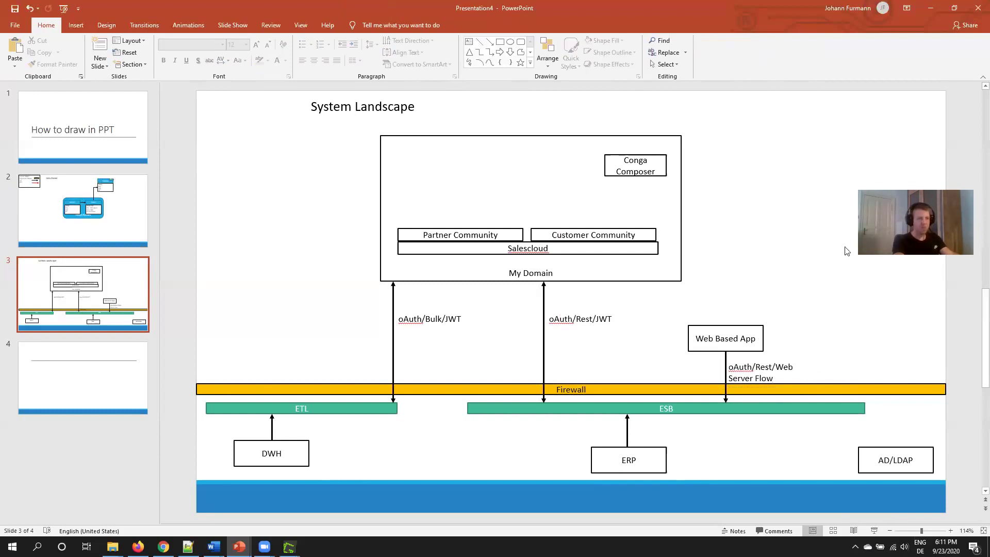
Step: Copy the Web Based App box right of My Domain as 'File Storage' and duplicate it
left_click(739, 333)
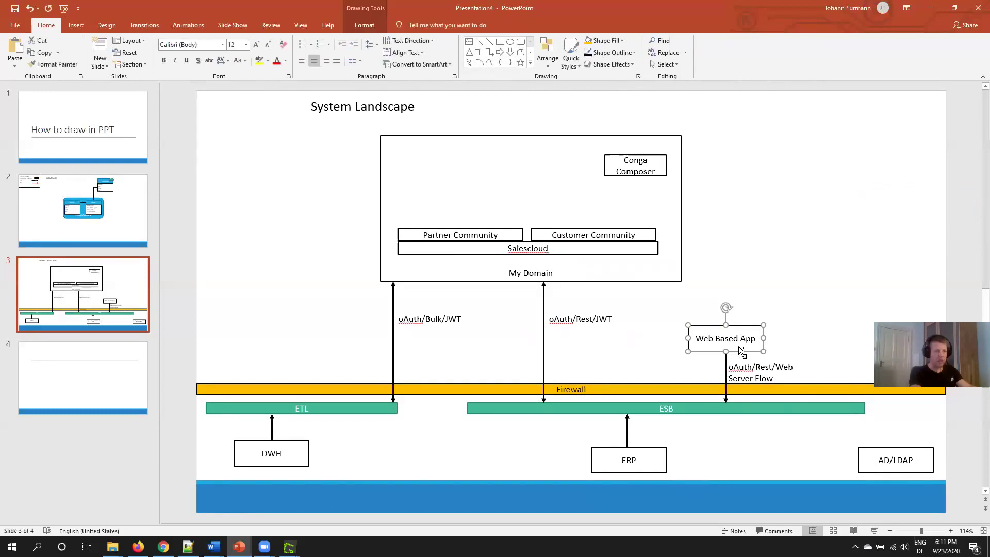
mouse_move(739, 332)
left_mouse_down()
mouse_move(748, 341)
mouse_move(830, 216)
left_mouse_up()
triple_click(827, 237)
type("File Storage")
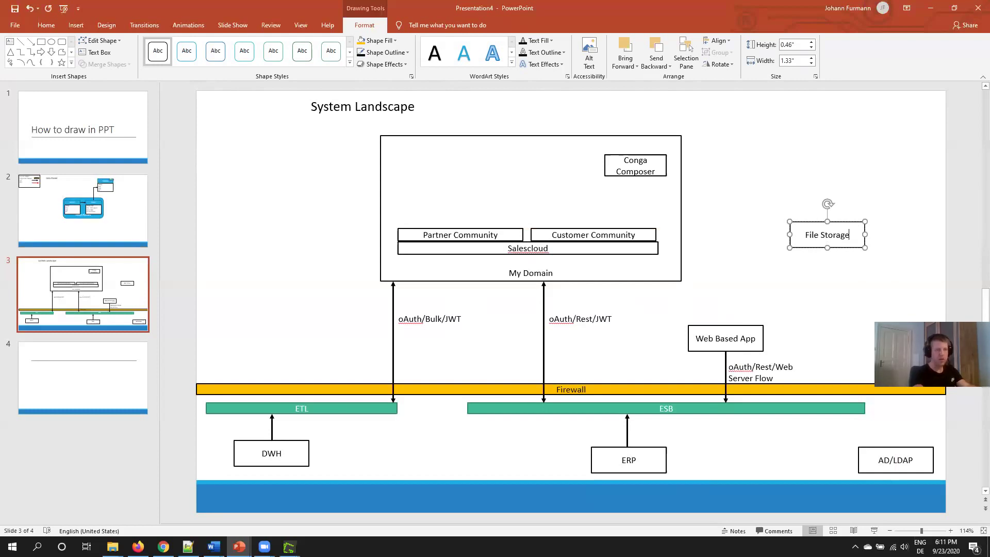
left_click_drag(804, 247, 809, 168)
Step: Join My Domain to File Storage with a copied, double-headed arrow
left_click(724, 372)
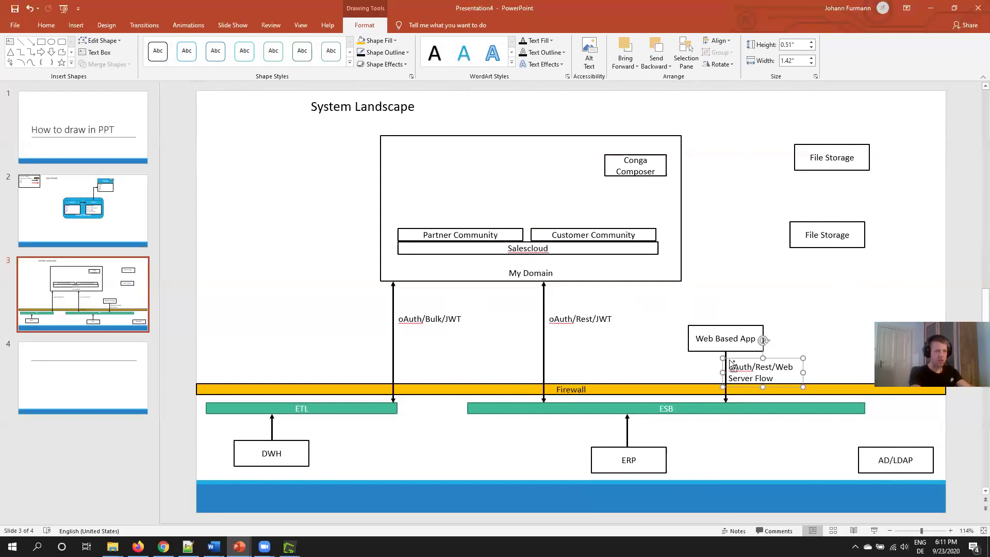
left_click(725, 354, "ctrl")
left_click_drag(726, 354, 681, 228)
left_click(740, 268)
left_click_drag(741, 220, 790, 227)
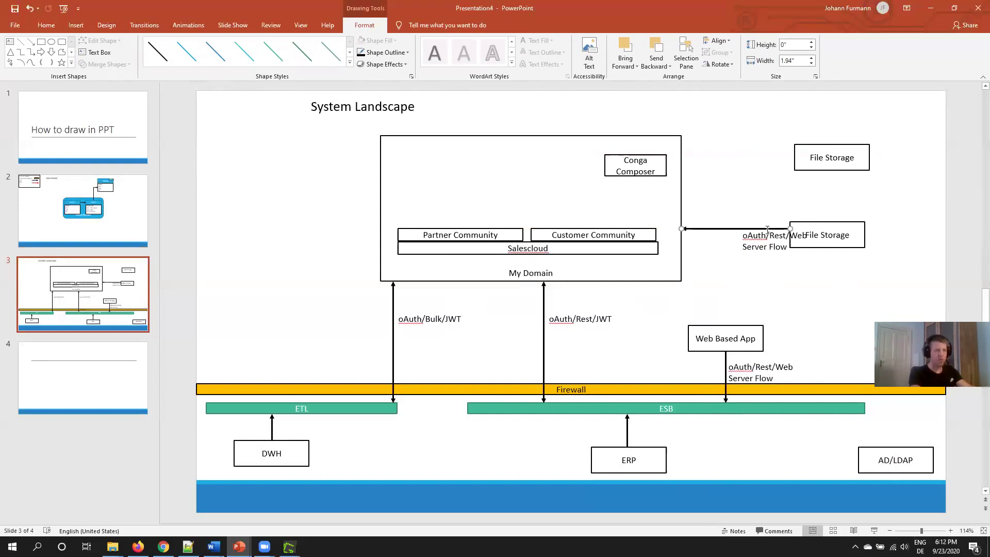
left_click(384, 53)
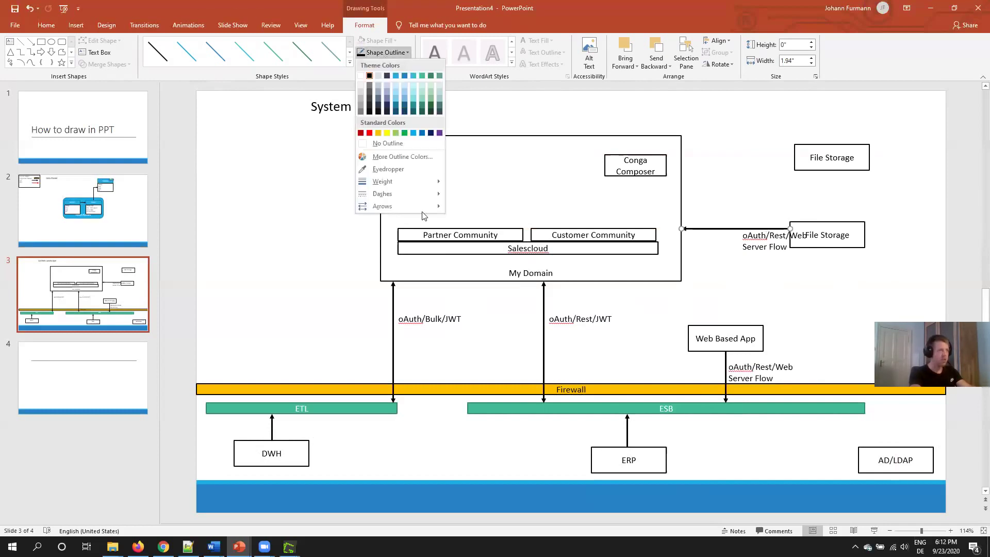
mouse_move(405, 205)
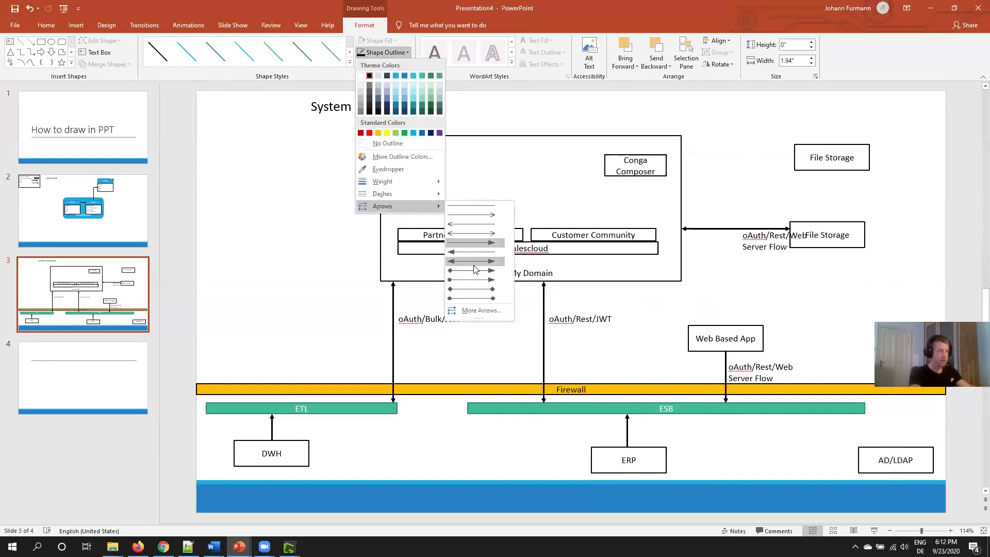
left_click(473, 262)
Step: Label that arrow 'SF Files Connect' and rename the upper box 'Facebook'
left_click(767, 241)
left_click_drag(767, 241, 736, 238)
triple_click(736, 238)
type("SF")
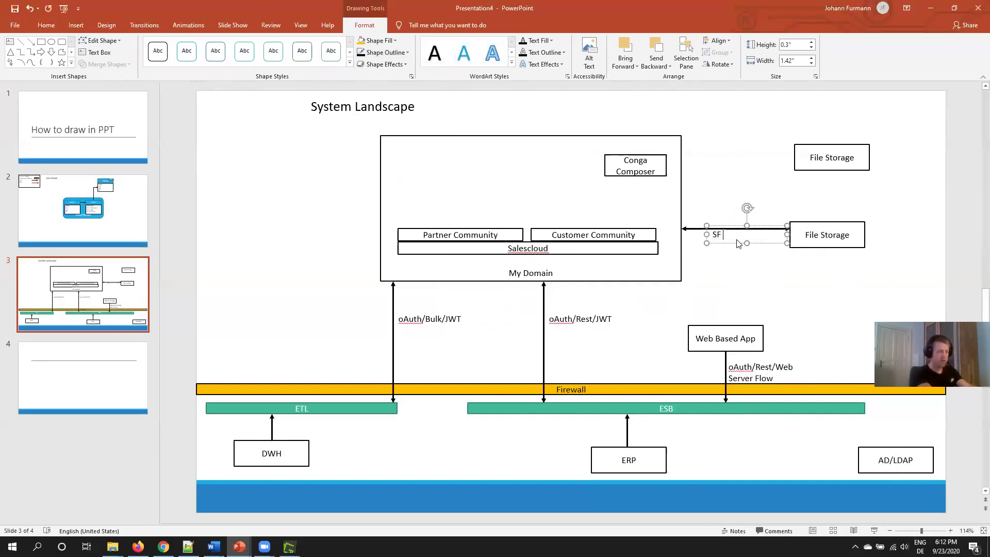
type(" Fu")
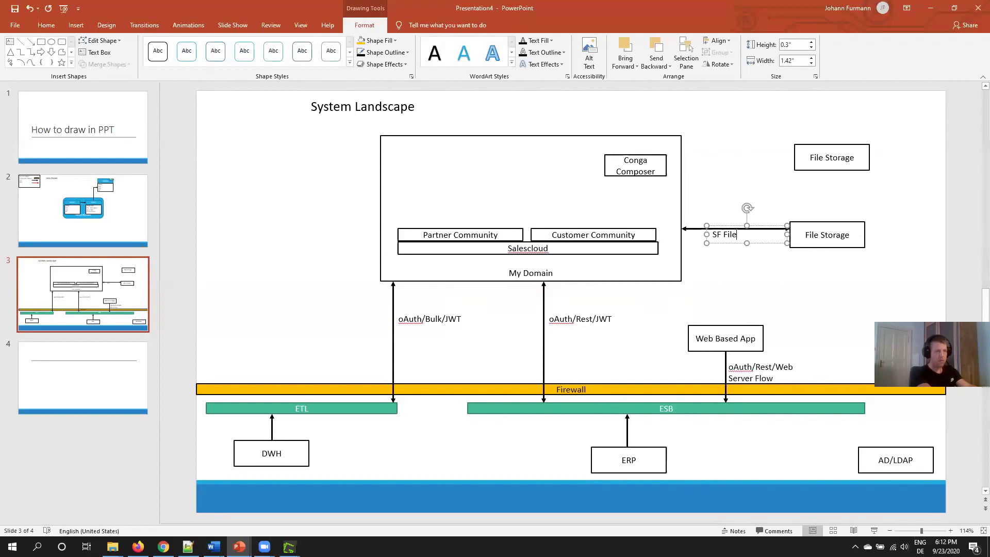
type("s Connect")
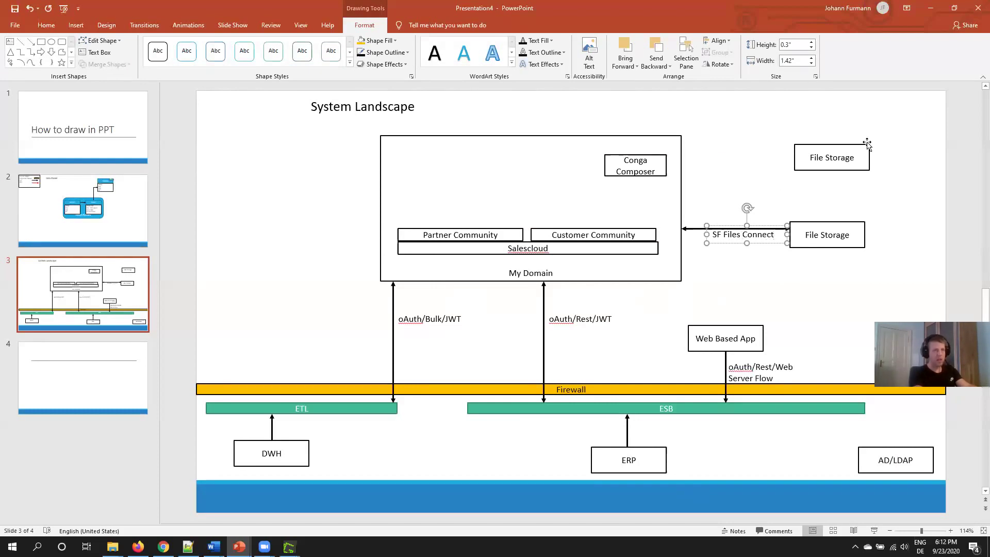
left_click(860, 150)
triple_click(853, 157)
type("Facebook")
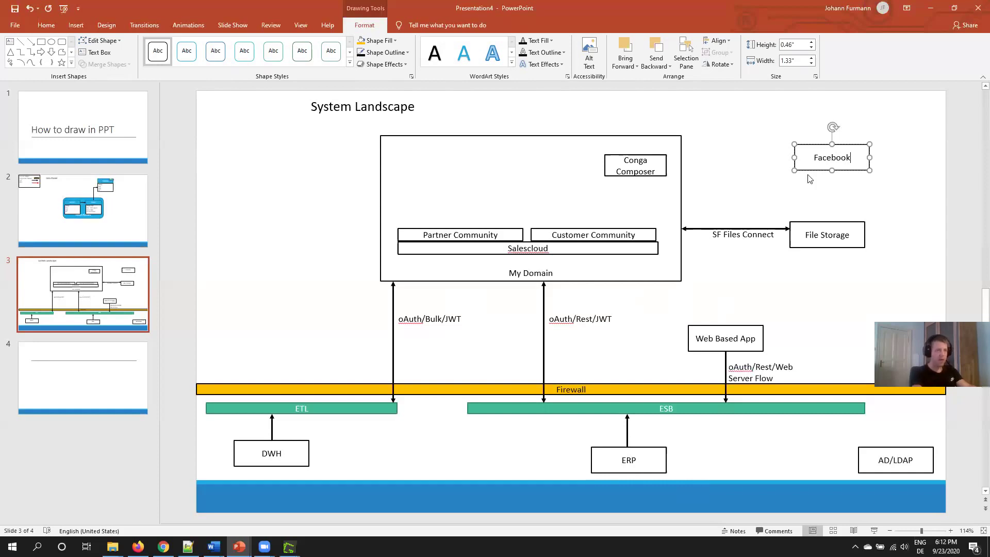
Step: Copy the SF Files Connect arrow and label up to the Facebook box
left_click(707, 235)
left_click(688, 229, "shift")
left_click_drag(703, 233, 731, 168)
left_click(825, 164)
left_click_drag(901, 193, 664, 131)
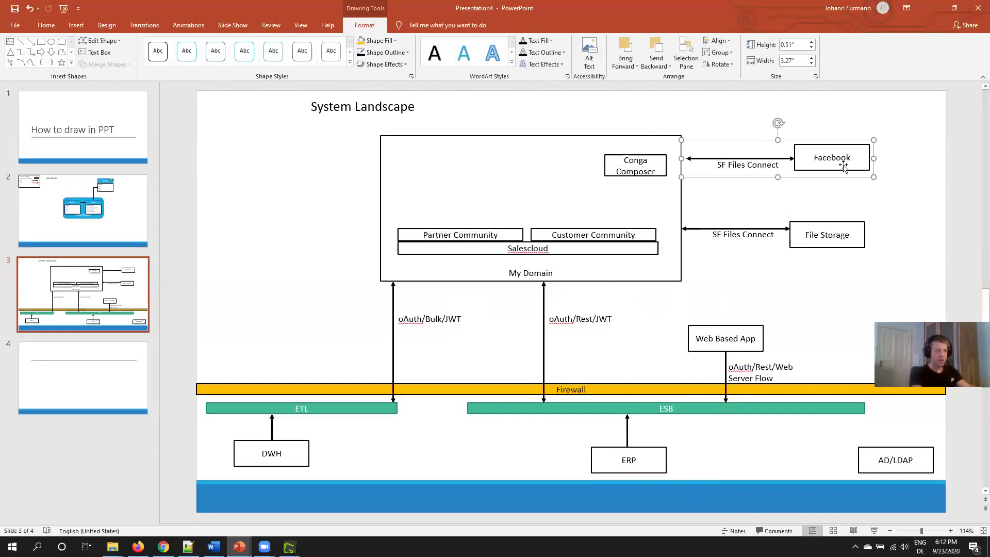
Step: Copy the Facebook box above My Domain and rename it 'Salesforce Mobile'
left_click(843, 166)
key("ctrl+c")
key("ctrl+v")
left_click_drag(720, 143, 479, 114)
double_click(479, 114)
type("Salesforce Mobile")
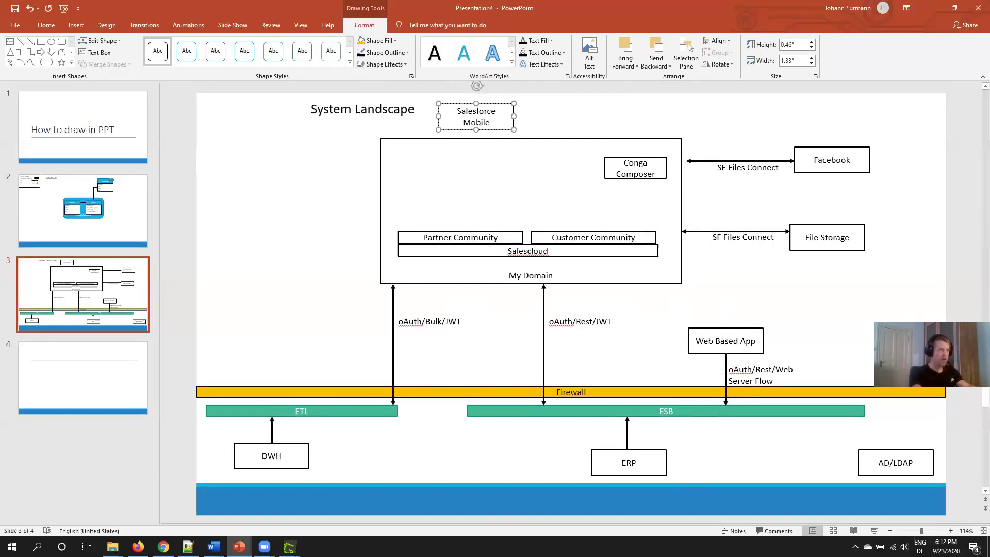
Step: Add an aligned 'Customer Mobile' copy to the right of Salesforce Mobile
left_click_drag(506, 128, 622, 130)
double_click(596, 111)
type("Customer Mobile")
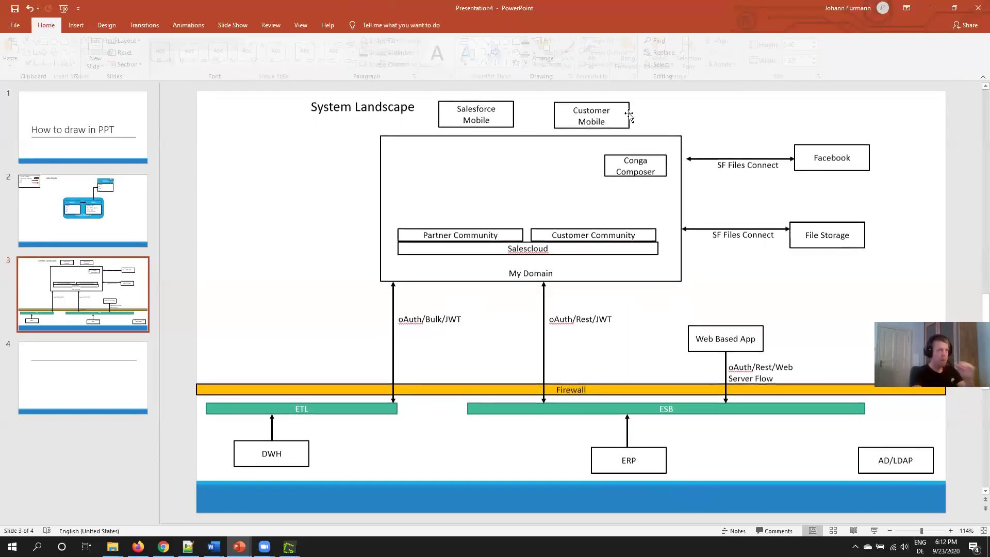
scroll(721, 206, "down", 1)
left_click_drag(614, 118, 617, 113)
Step: Paste another Salesforce Mobile copy at the left, then delete it
left_click(498, 120)
key("ctrl+c")
key("ctrl+v")
left_click_drag(507, 129, 320, 194)
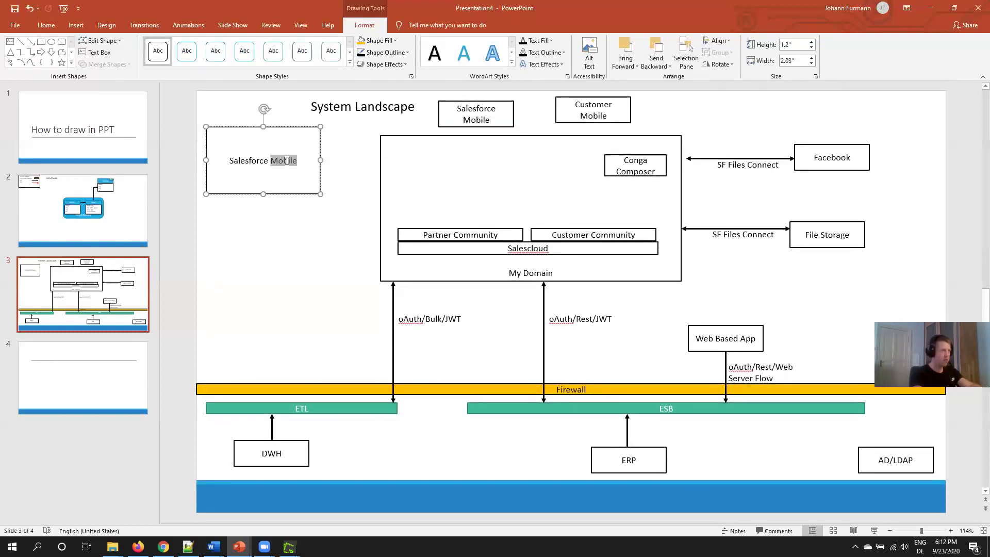
triple_click(286, 161)
type("Website")
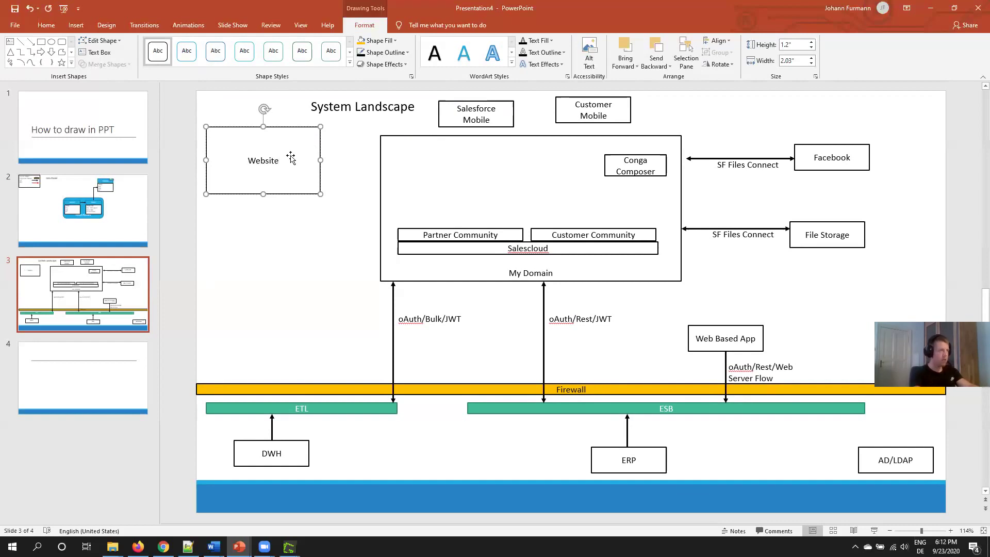
key("Escape")
key("Delete")
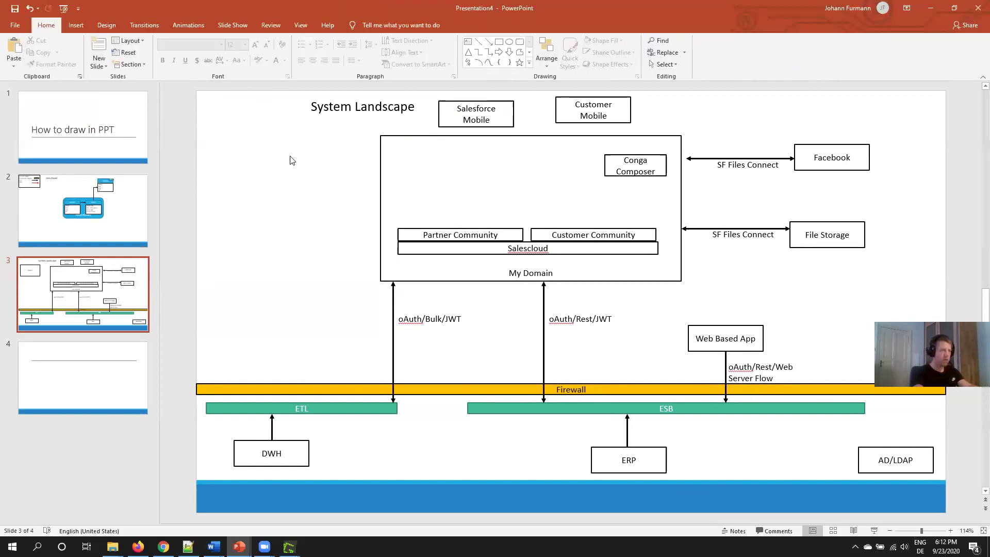
Step: Copy My Domain to the top left, shrink it and rename it 'Website'
left_click(465, 184)
left_click_drag(466, 184, 293, 173)
left_click_drag(505, 268, 320, 189)
triple_click(257, 180)
type("Website")
Step: Place a Salesforce Mobile copy inside Website and rename it 'Lead Form'
left_click(466, 124)
key("ctrl+c")
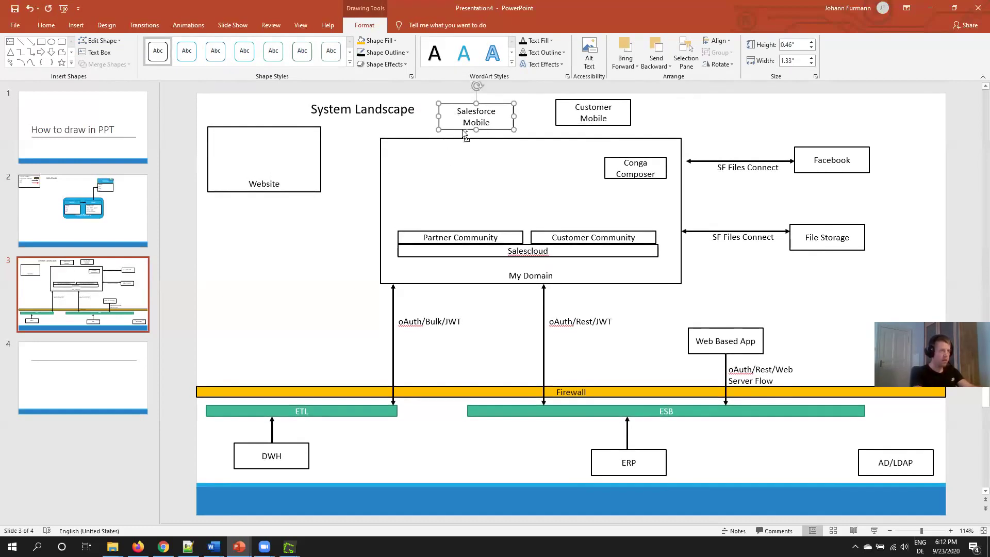
key("ctrl+v")
left_click_drag(466, 129, 234, 156)
triple_click(264, 144)
type("Lead For")
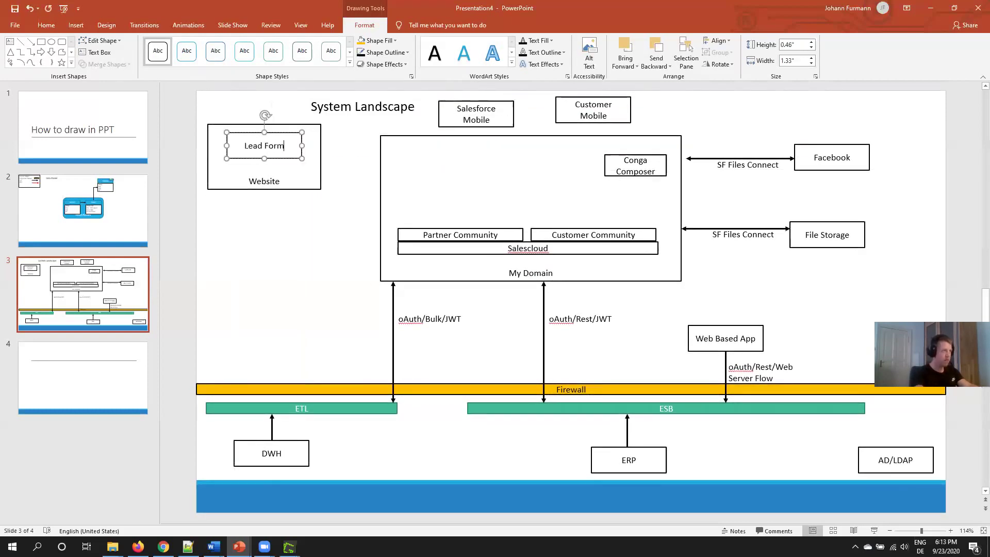
Step: Copy the SF Files Connect arrow and label toward My Domain and relabel it 'Web To Lead'
left_click(702, 159)
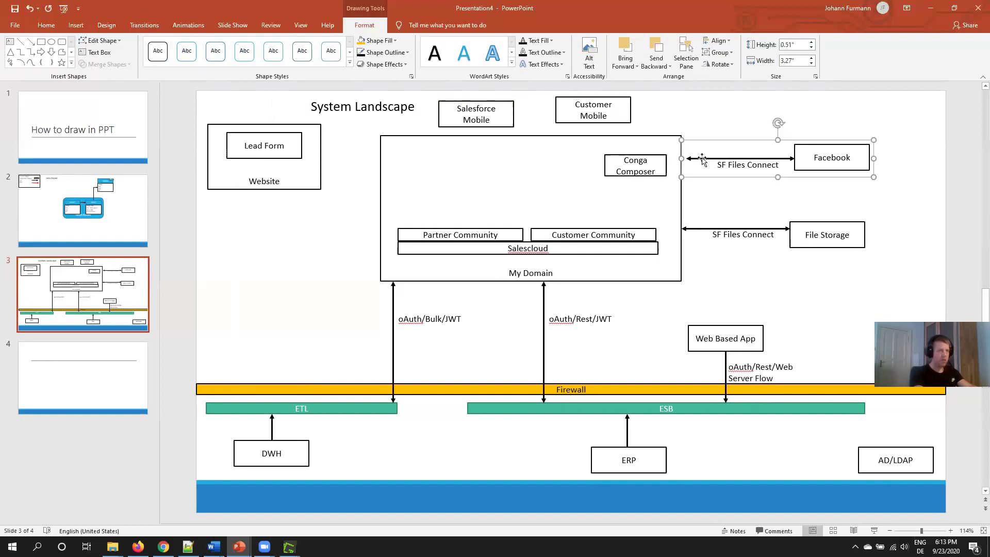
left_click(751, 160)
left_click(694, 160, "shift")
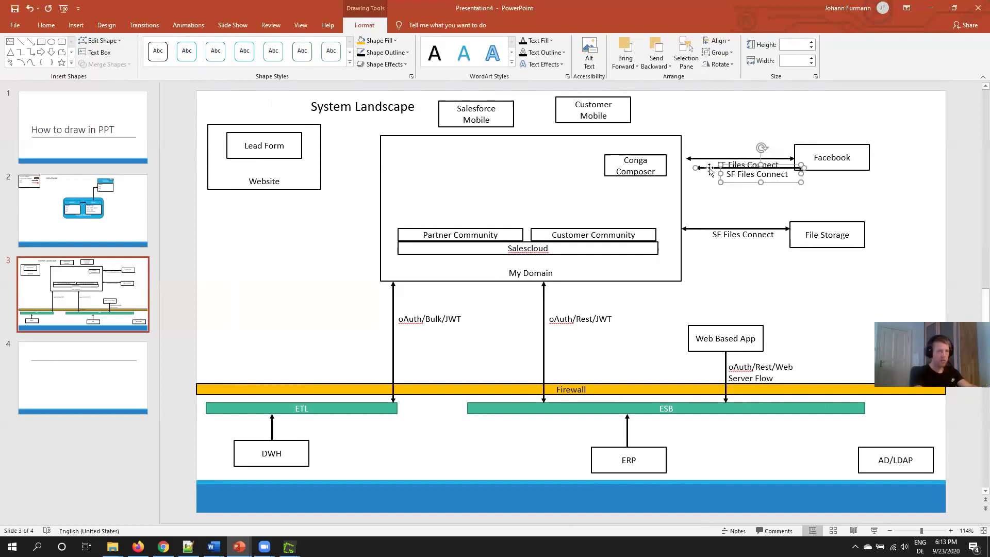
left_click_drag(694, 160, 333, 154)
left_click_drag(429, 150, 379, 152)
triple_click(380, 158)
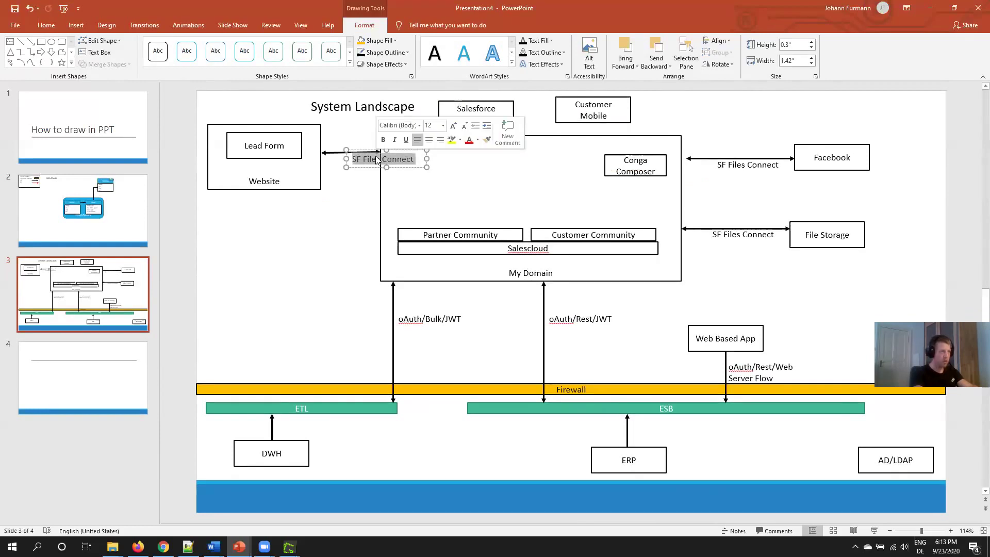
type("Web To Lead")
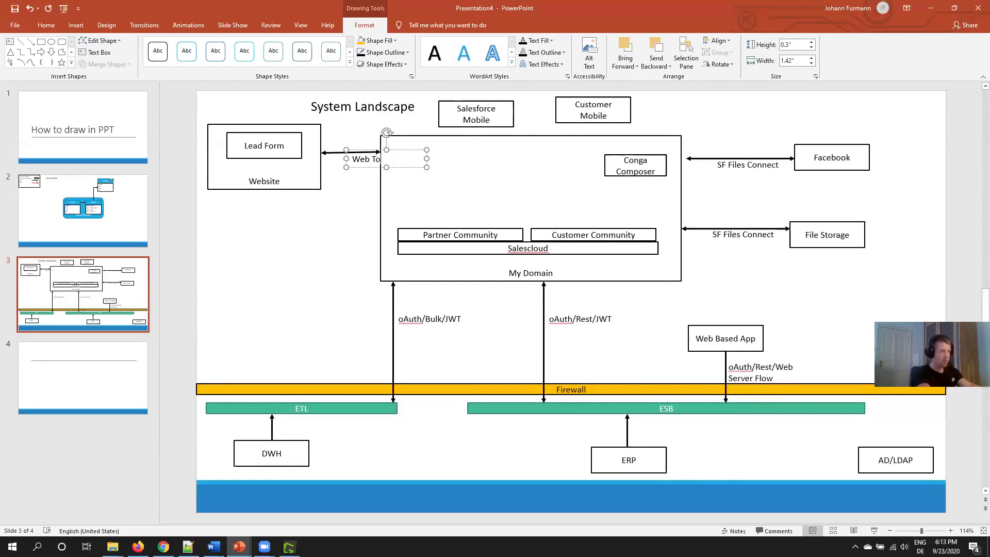
Step: Attach the Web To Lead arrow from Lead Form into My Domain with a single arrowhead
left_click(332, 153)
left_click_drag(322, 153, 302, 146)
left_click_drag(379, 151, 332, 160)
left_click(314, 146)
left_click(388, 52)
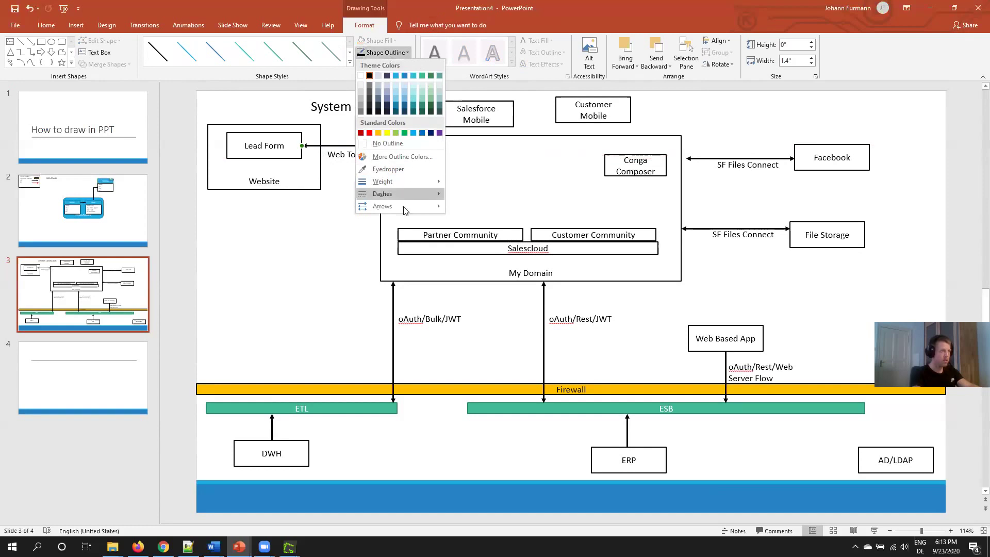
mouse_move(403, 206)
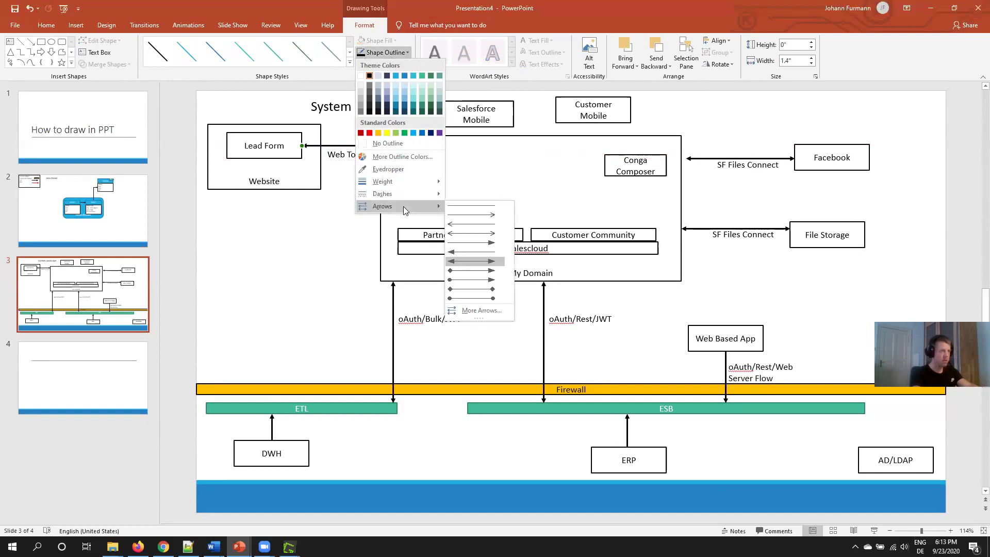
left_click(482, 253)
left_click(354, 231)
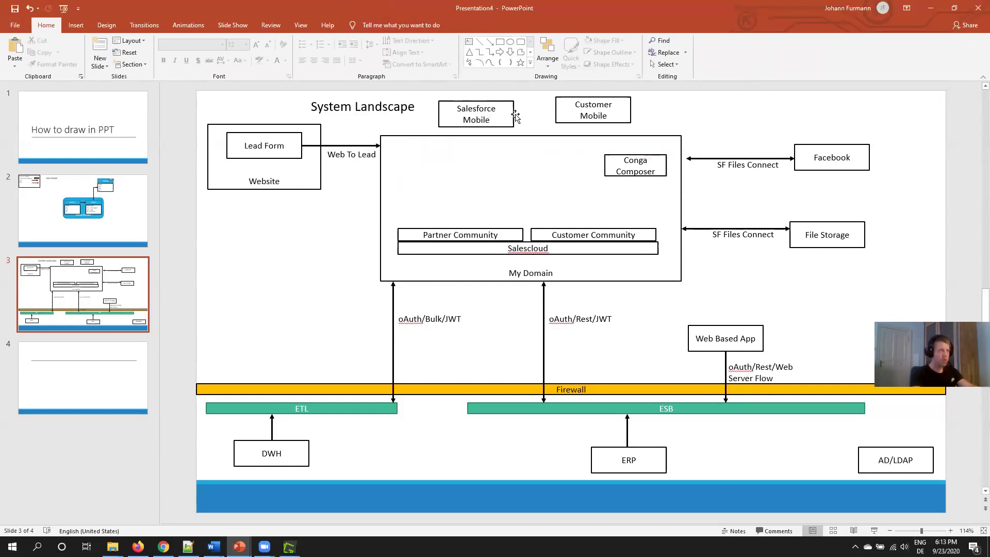
Step: Duplicate the oAuth arrow and label below Salesforce Mobile, shifting My Domain down for room
left_click_drag(516, 117, 520, 118)
left_click(756, 363)
left_click(726, 394, "shift")
key("ctrl+d")
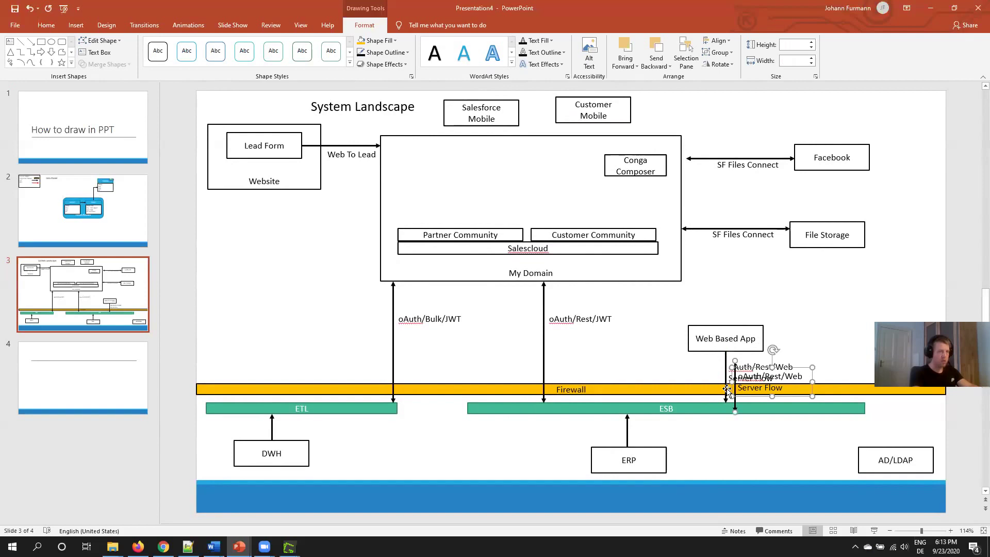
left_click_drag(723, 379, 490, 175)
left_click(527, 136)
left_click_drag(529, 203, 528, 230)
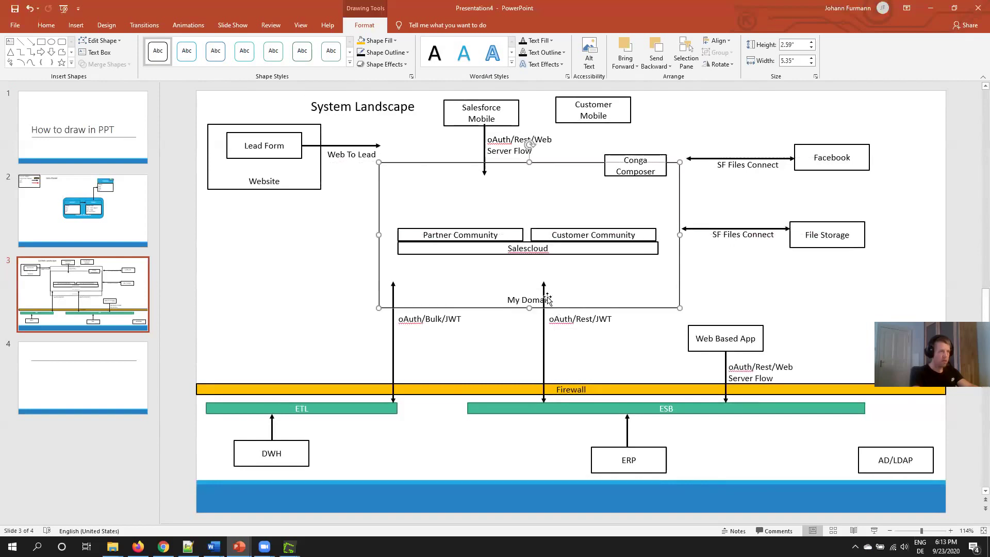
Step: Relabel the copy 'oAuth/Rest/User Agent Flow' and move the Website and Lead Form group lower
left_click(549, 140)
left_click_drag(551, 140, 506, 149)
left_click(541, 144)
type("User A")
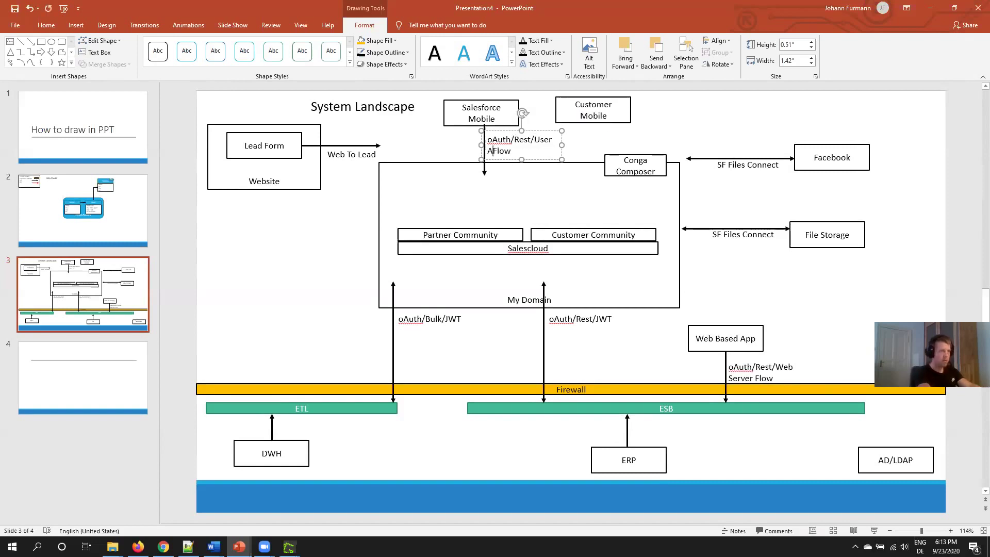
type("gent")
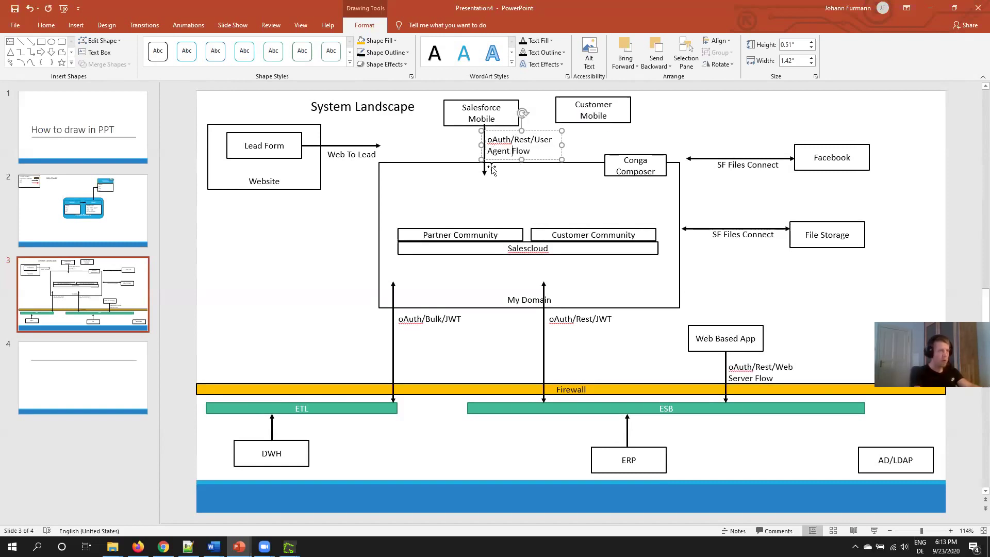
left_click(483, 169)
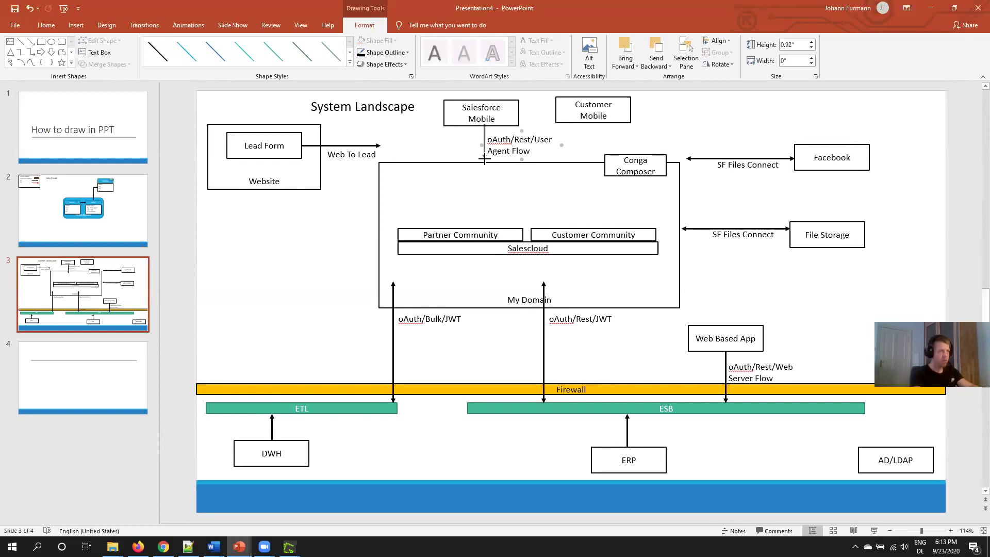
left_click(492, 134)
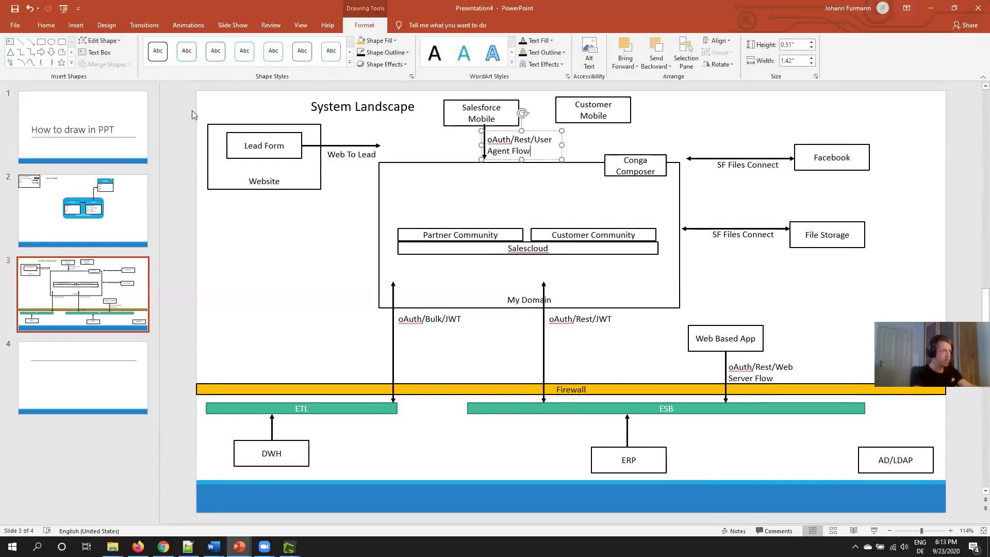
left_click_drag(196, 122, 395, 232)
left_click_drag(297, 182, 294, 202)
Step: Duplicate the Conga Composer box into My Domain's top left and rename it 'SF Marketing Cloud'
left_click(324, 222)
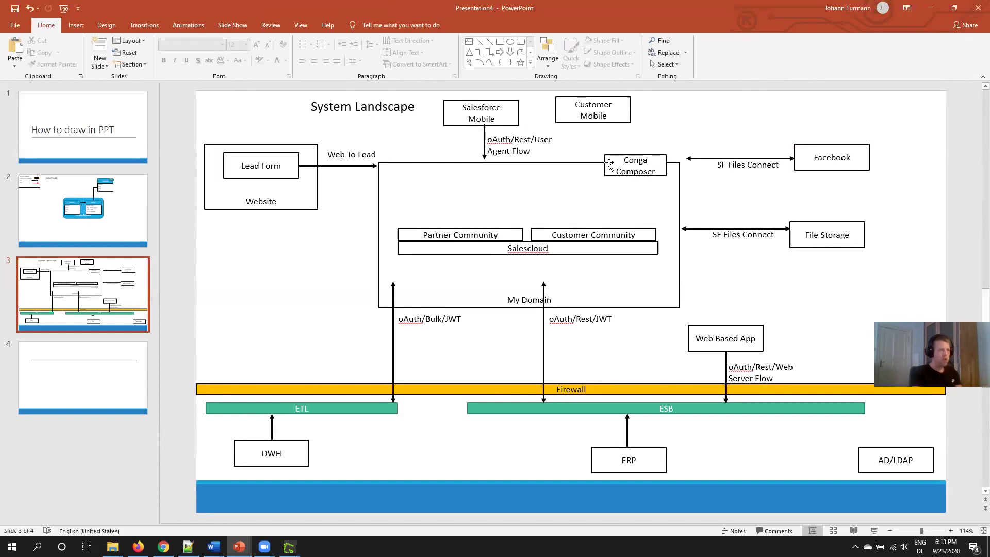
left_click_drag(609, 164, 603, 179)
key("ctrl+v")
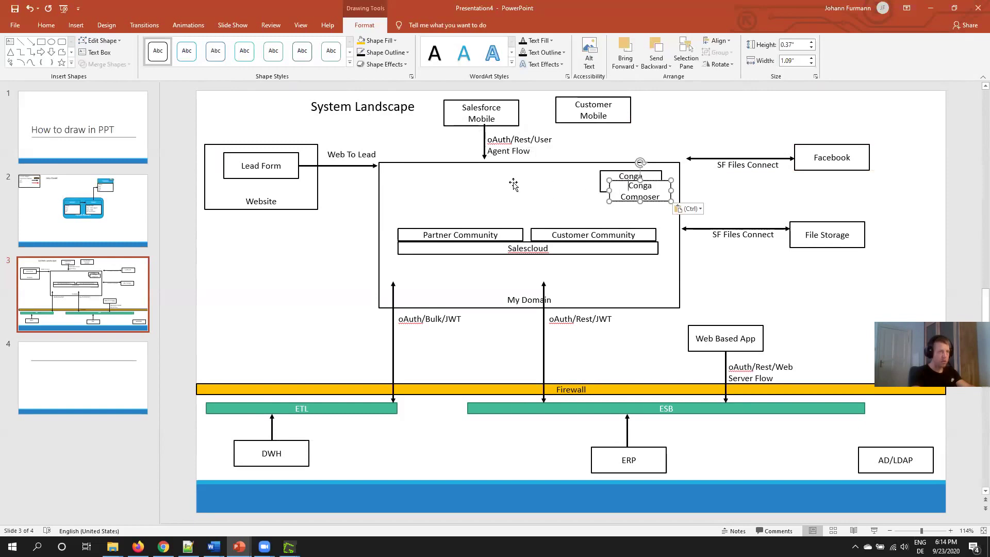
left_click_drag(623, 188, 412, 179)
triple_click(421, 178)
type("SF")
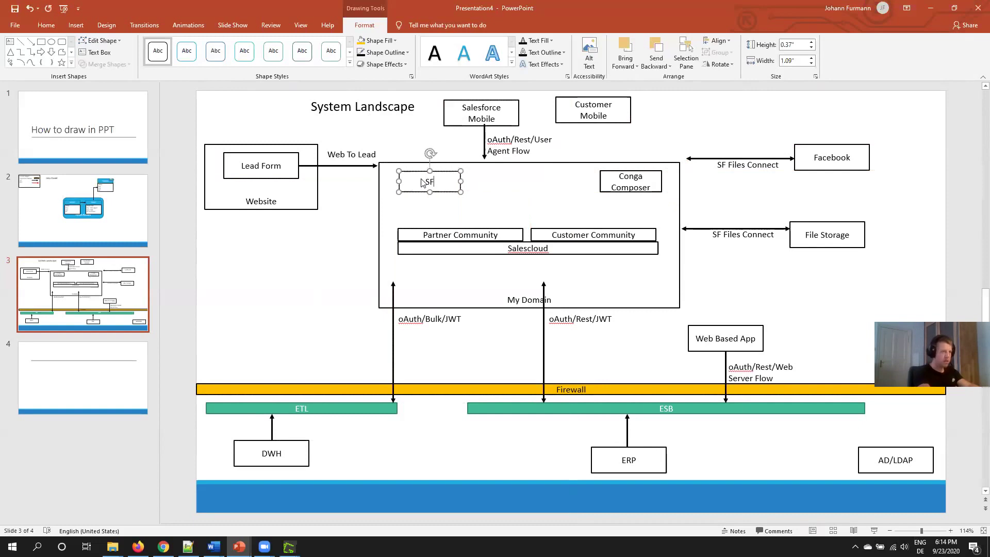
type(" Marketing Cloud")
Step: Move Partner Community, Salescloud and Customer Community lower and extend the oAuth/Bulk/JWT arrow to match
left_click(420, 242)
left_click(428, 237)
left_click(436, 246, "shift")
left_click(564, 232, "shift")
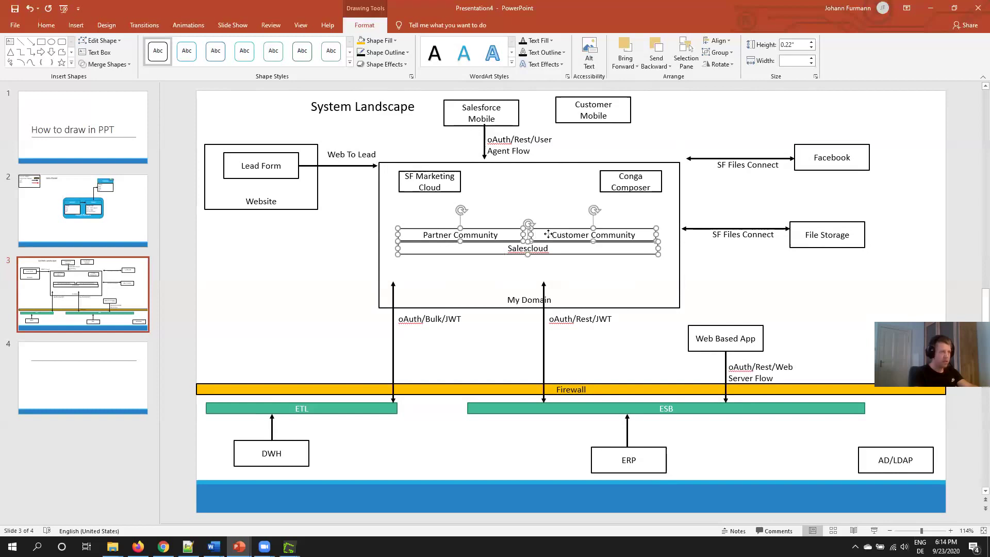
left_click_drag(548, 233, 583, 303)
left_click(544, 289)
left_click(391, 339)
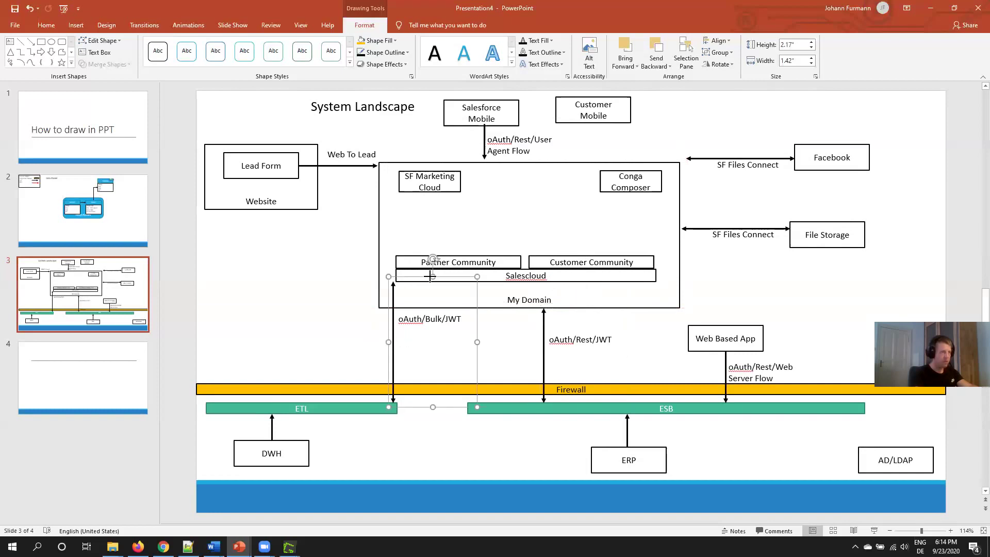
left_click_drag(430, 279, 435, 312)
Step: Draw an elbow arrow connector from AD/LDAP into My Domain's right side, then insert blank slide 4
left_click(817, 290)
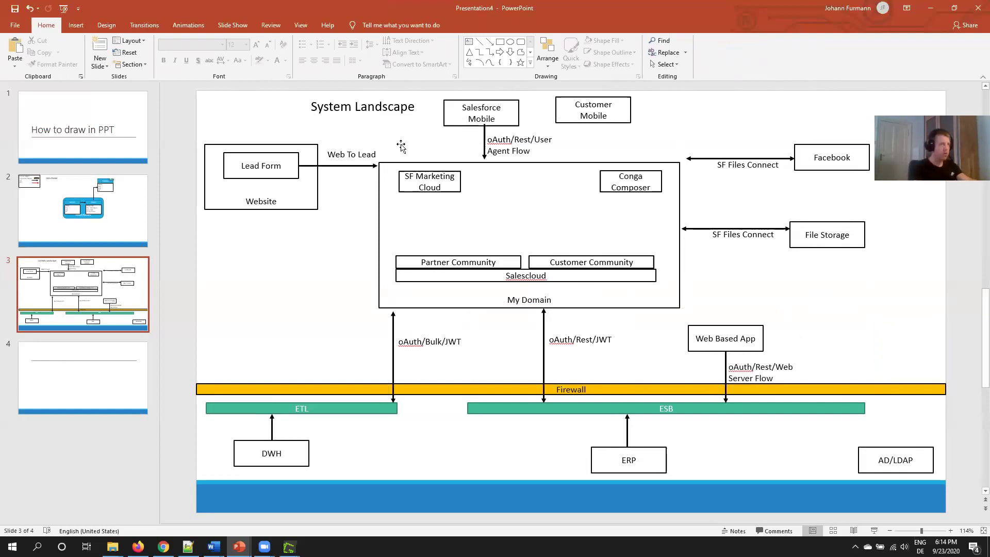
left_click(491, 52)
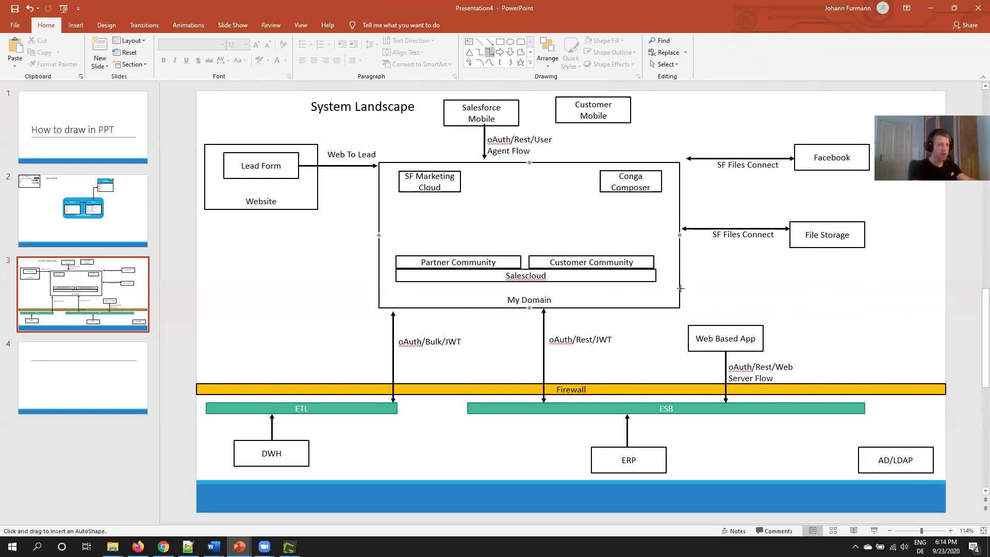
left_click_drag(896, 444, 681, 296)
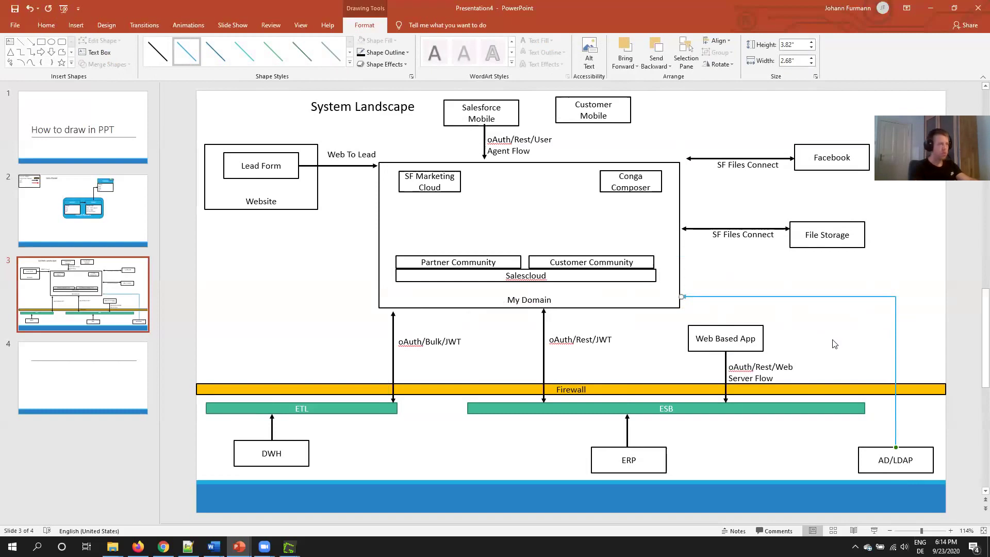
left_click(103, 302)
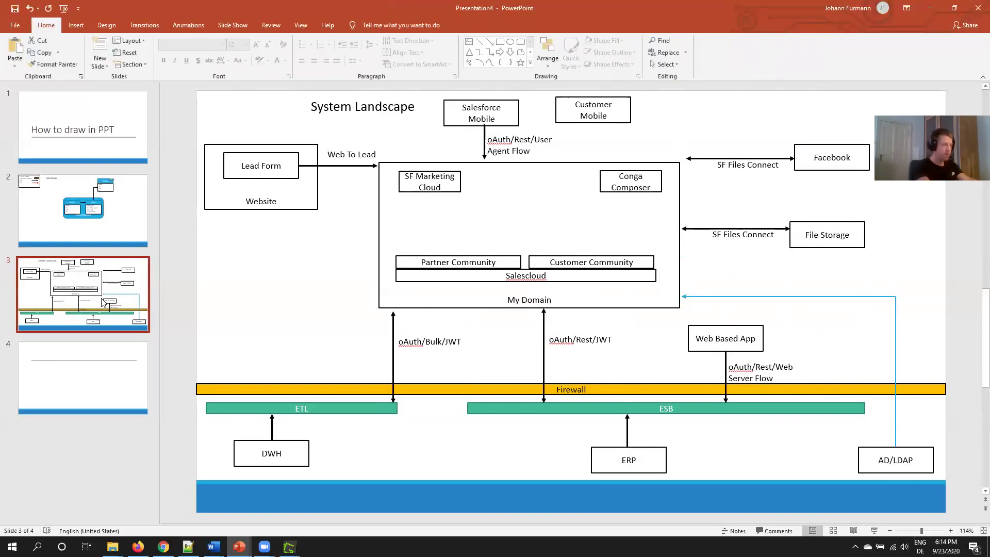
key("Return")
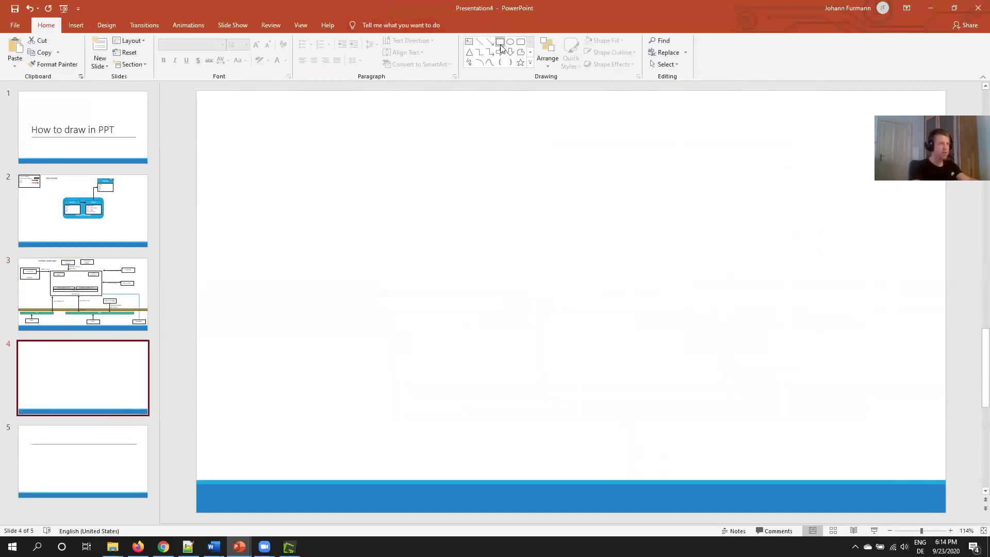
Step: Draw a blue rectangle on slide 4 and add a 'CI/CD' title copied from System Landscape's title box
left_click(500, 44)
left_click_drag(239, 135, 386, 180)
left_click(80, 290)
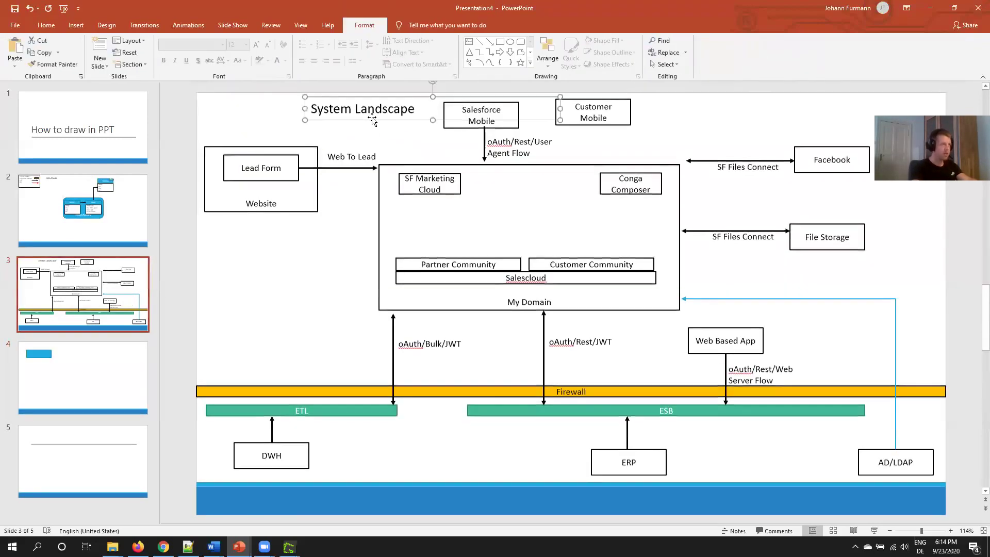
left_click(371, 118)
key("ctrl+c")
left_click(134, 361)
key("ctrl+v")
triple_click(348, 105)
type("CI/CD")
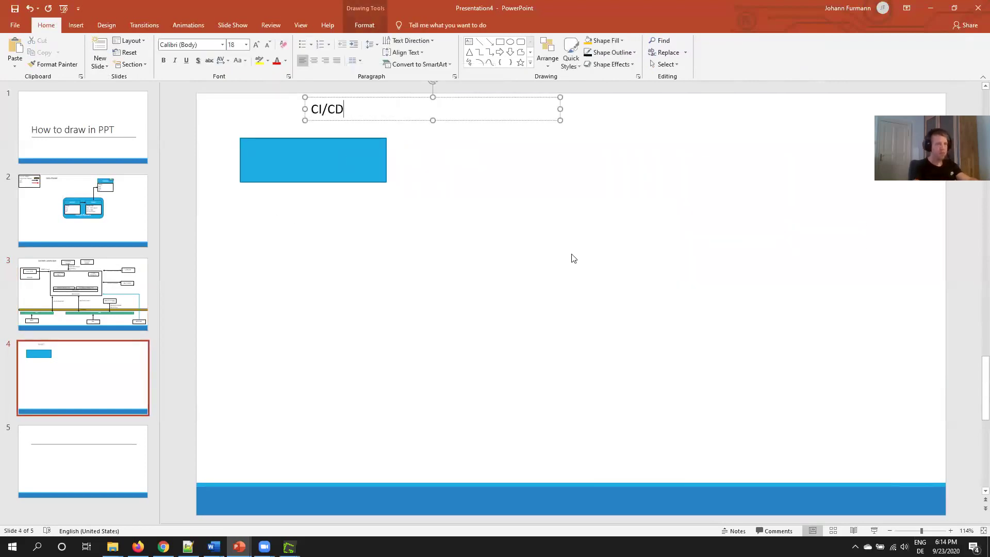
Step: Shrink the blue rectangle to a smaller box and insert blank slide 5 after slide 4
left_click(332, 165)
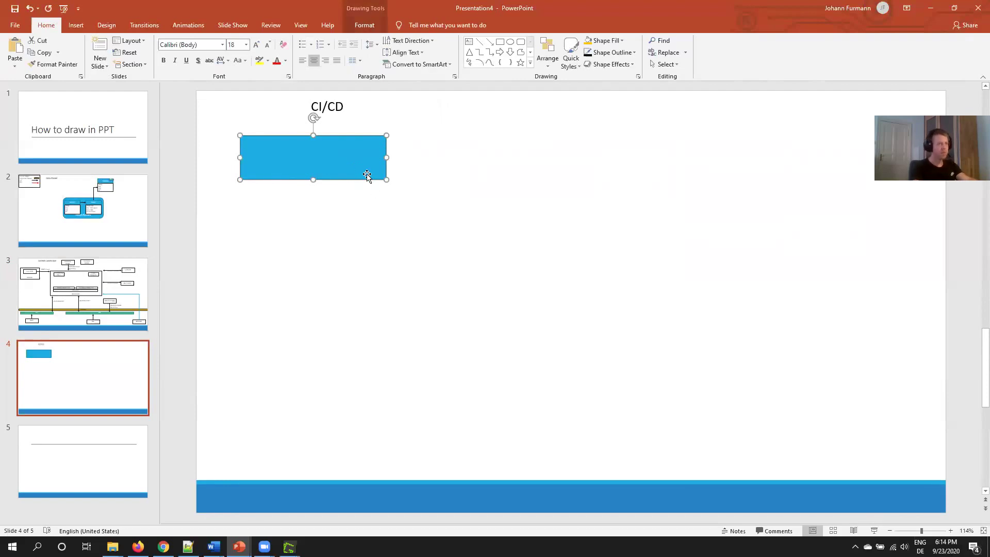
left_click_drag(382, 179, 330, 164)
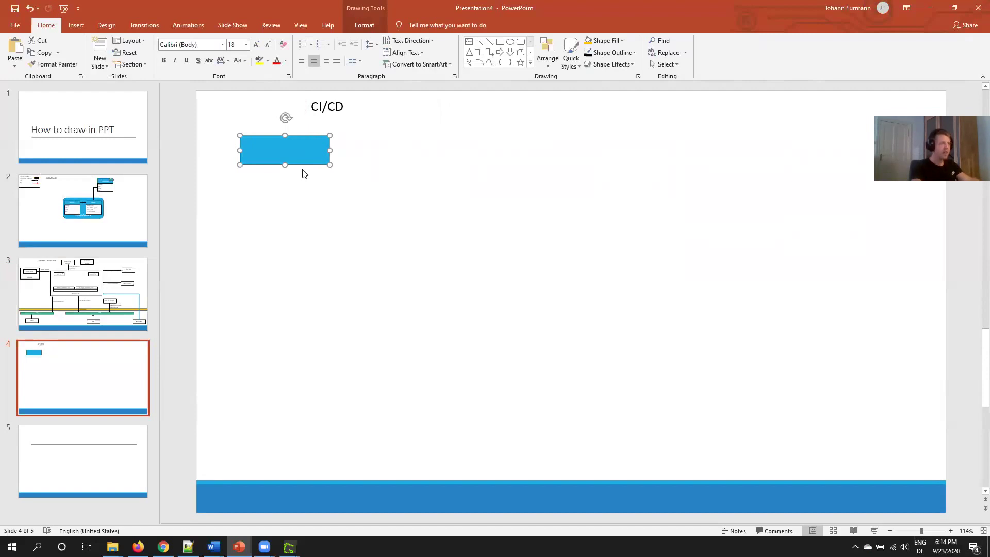
left_click(103, 385)
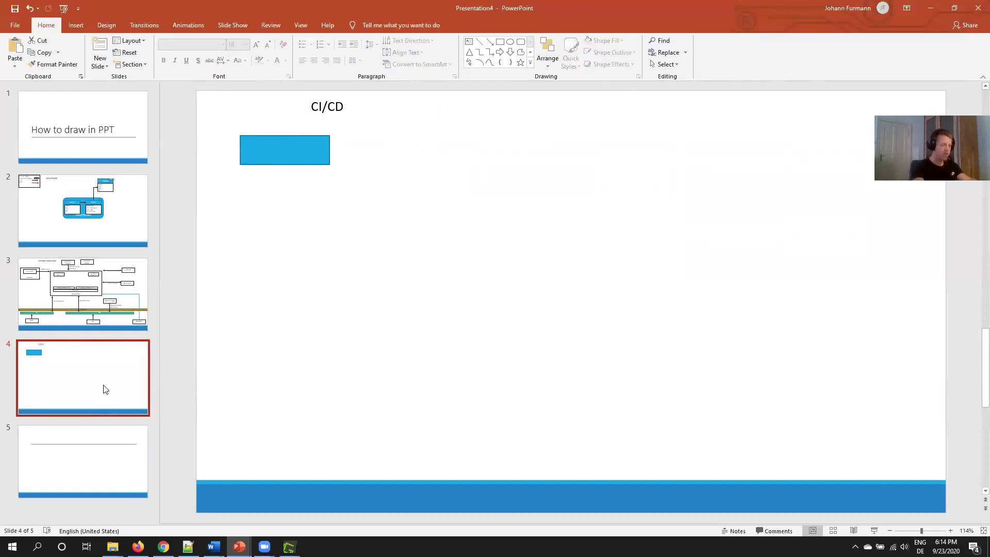
key("Return")
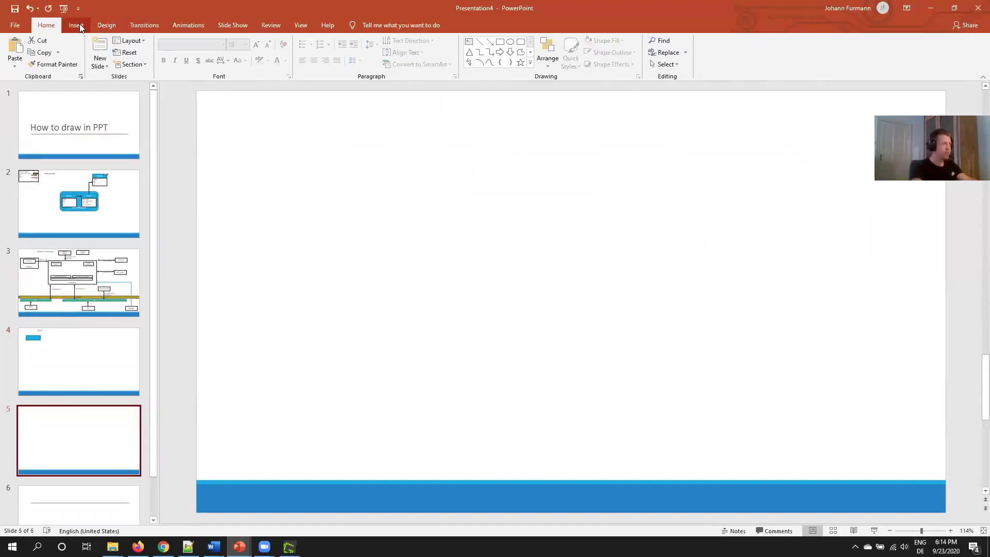
Step: Insert a SmartArt Hierarchy Organization Chart onto slide 5
left_click(76, 25)
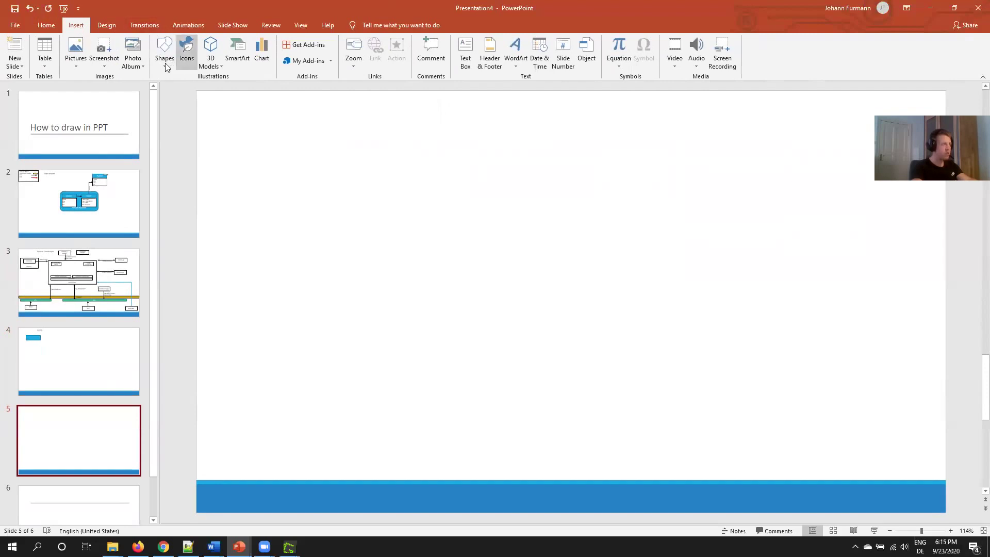
left_click(237, 51)
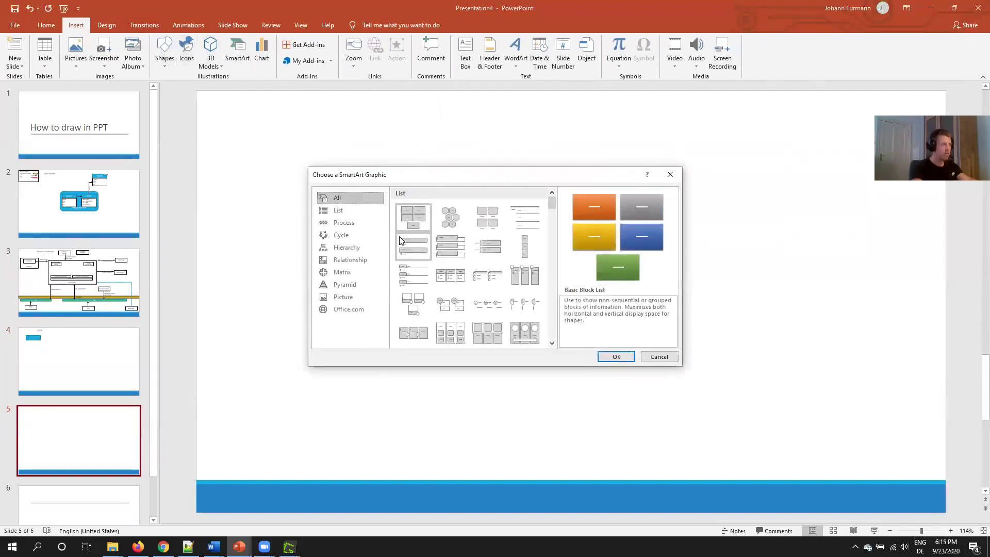
left_click(347, 249)
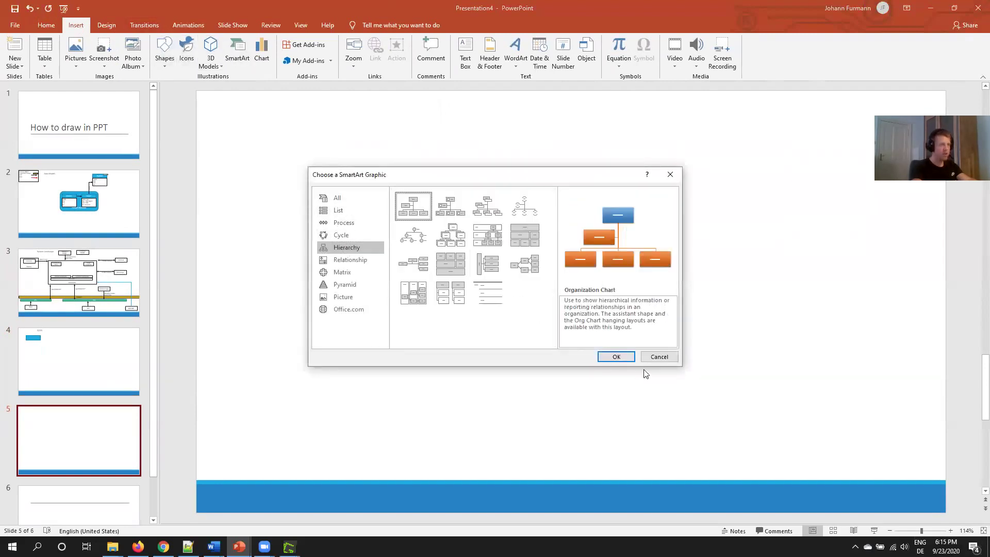
left_click(616, 357)
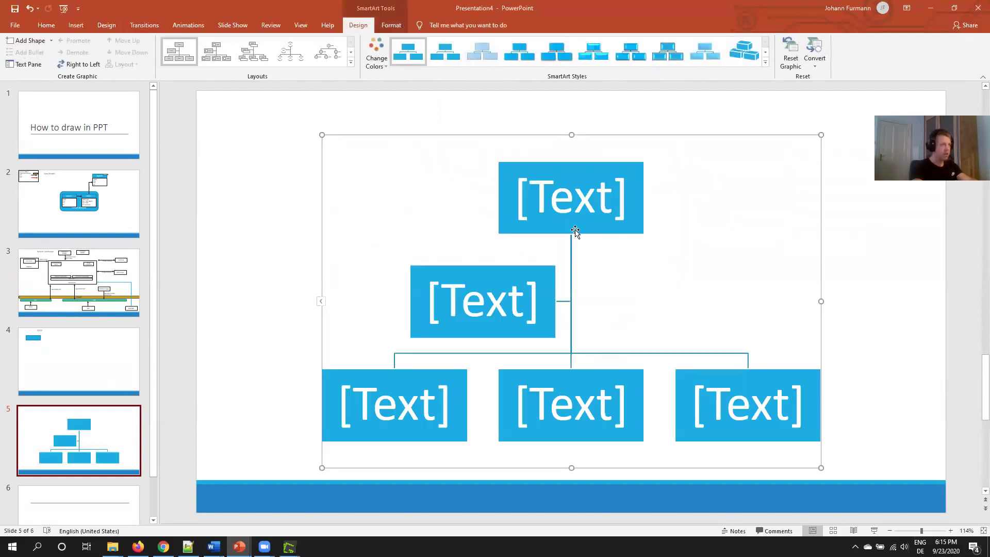
Step: Enter CEO as the top box, remove the assistant box, and name the next box USA
left_click(633, 178)
left_click(261, 153)
type("CEO")
key("Down")
key("BackSpace")
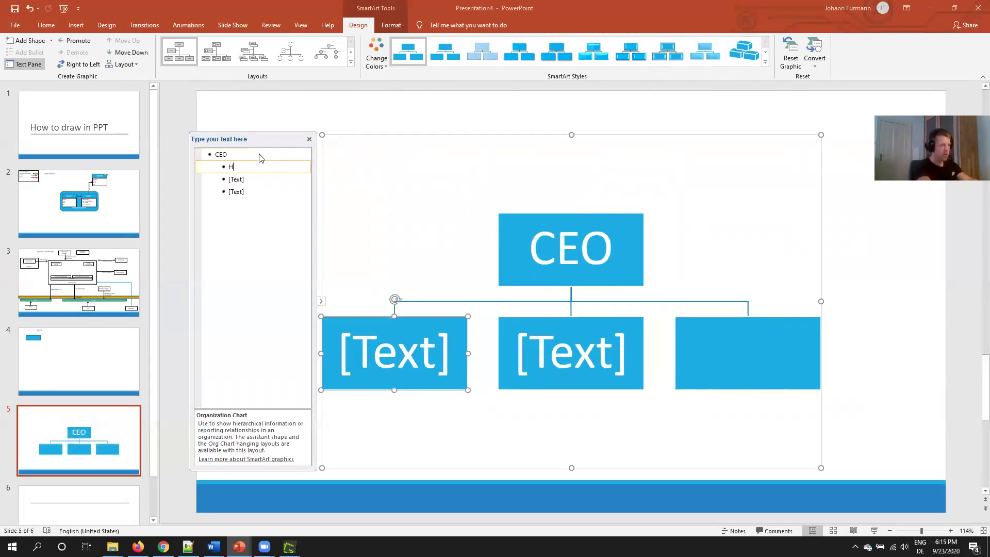
type("H")
key("BackSpace")
type("USA")
Step: Add a Team Sales Denver box beneath USA
key("Return")
key("Tab")
type("Team SAle")
key("BackSpace")
key("BackSpace")
key("BackSpace")
type("ales Denver")
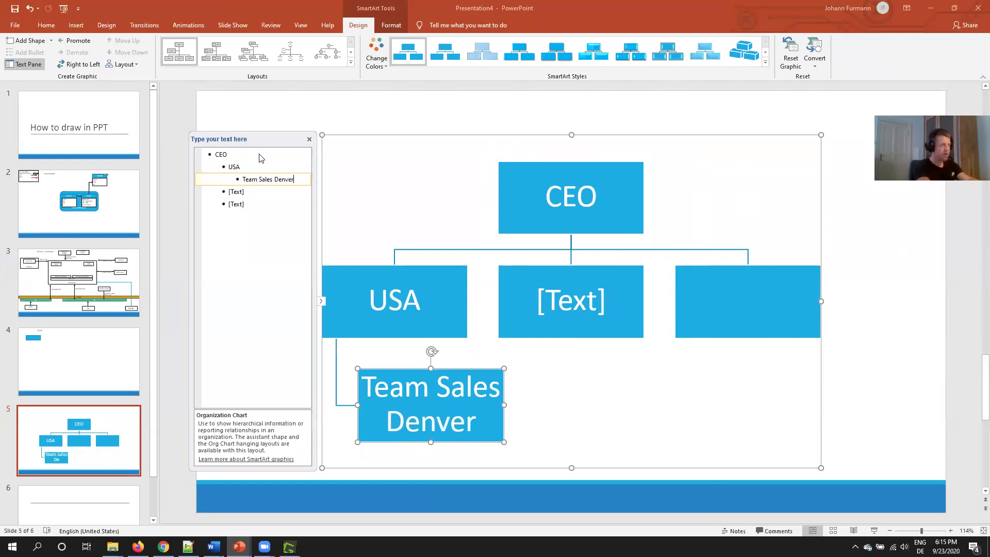
Step: Add Service Team NA beside USA under CEO and delete the leftover extra boxes
key("Return")
key("Tab")
key("shift+Tab")
key("shift+Tab")
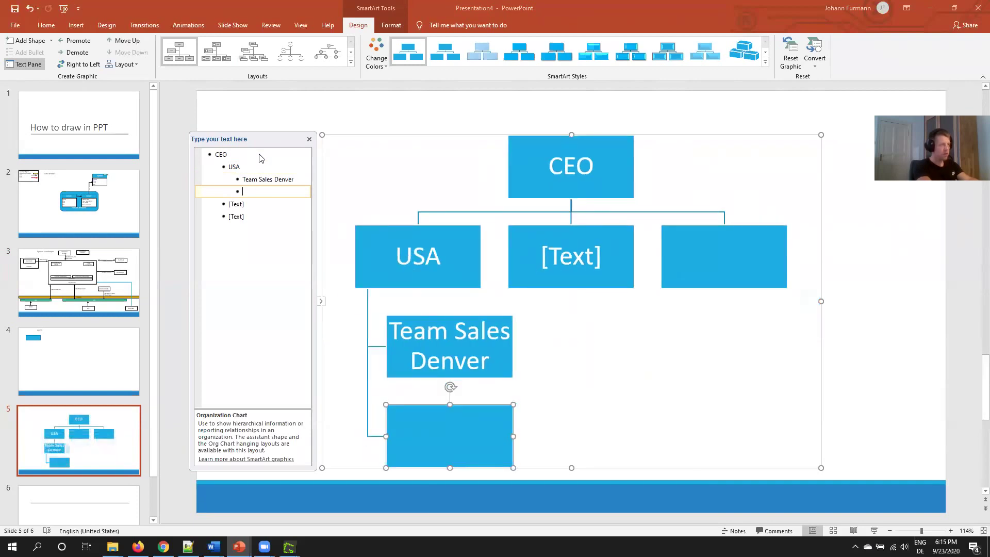
type("Se")
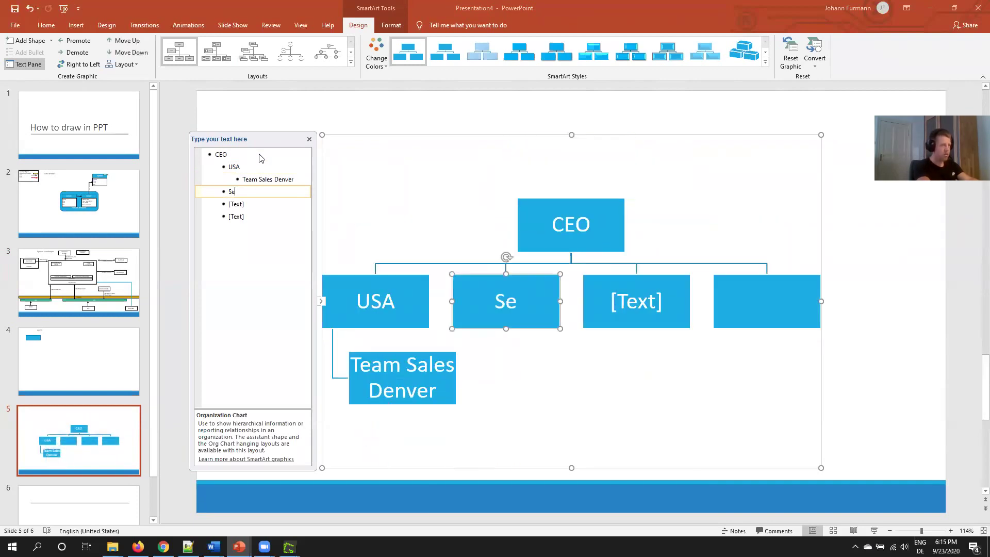
type("rveice Team NA")
key("Down")
key("Tab")
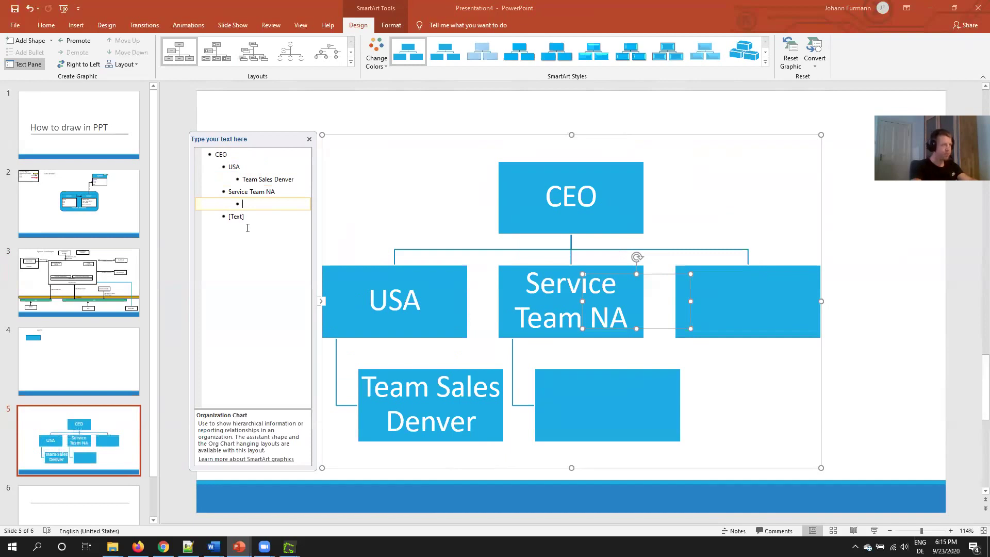
left_click(245, 217)
key("BackSpace")
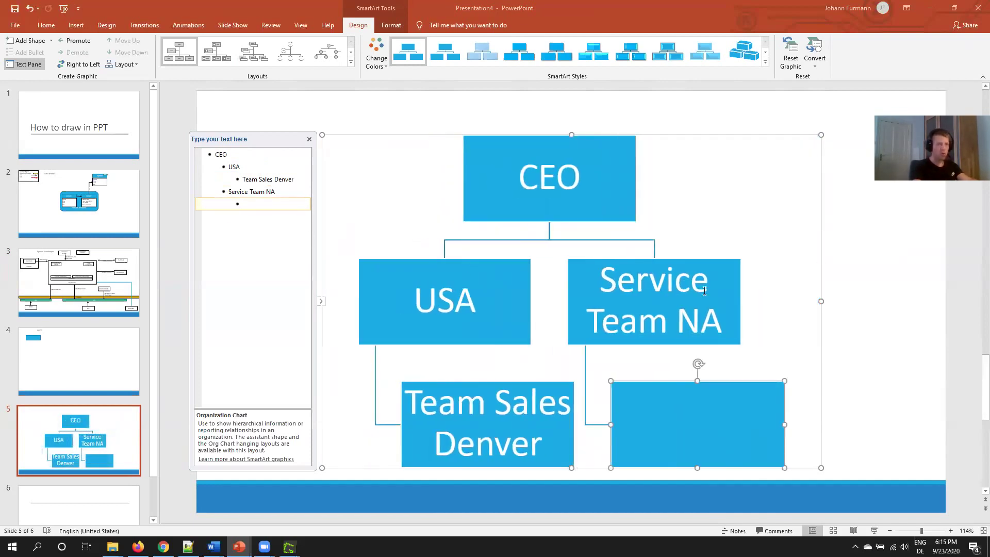
Step: Replace the chart text with Steering Committee and a child entry Center of Excellence
left_click(593, 109)
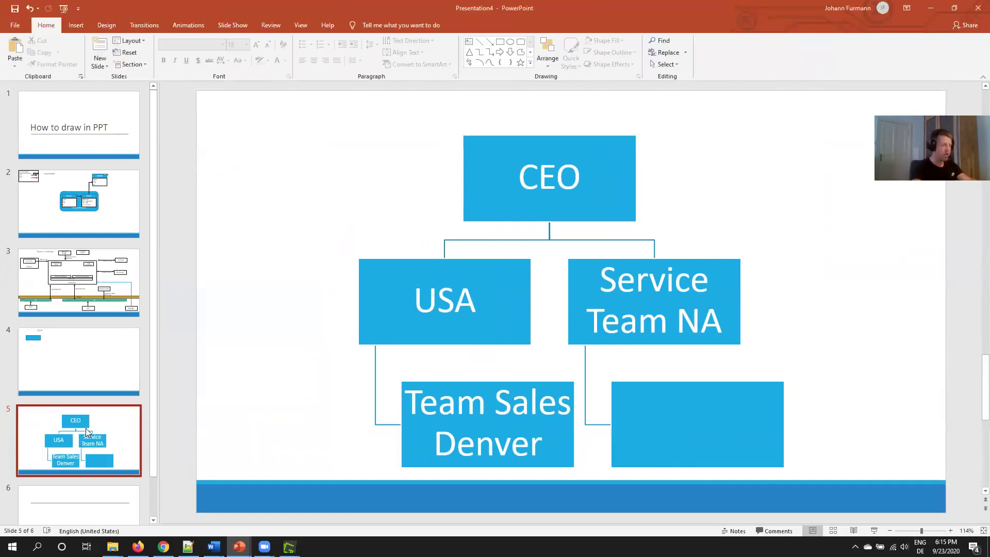
scroll(85, 428, "down", 1)
left_click(424, 274)
left_click_drag(238, 203, 212, 153)
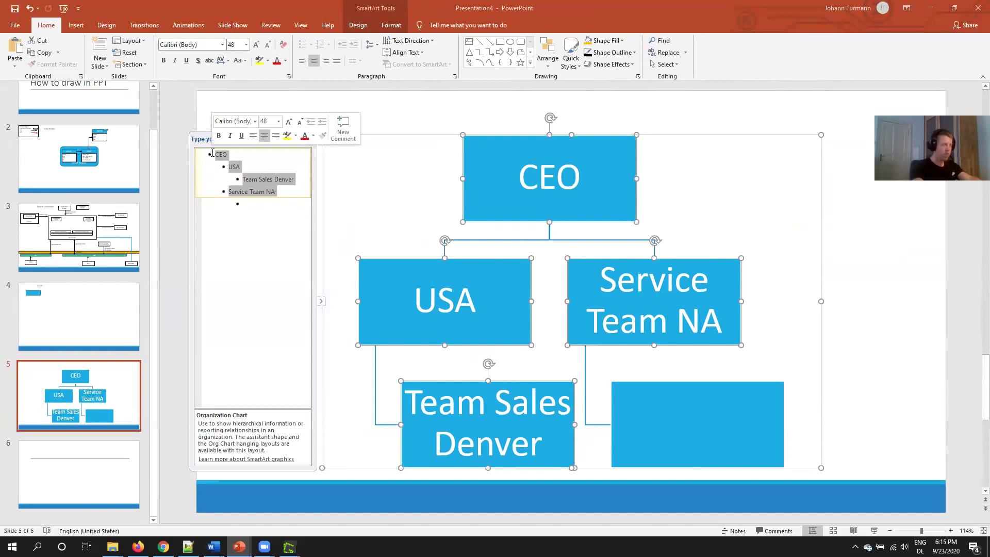
type("Steer")
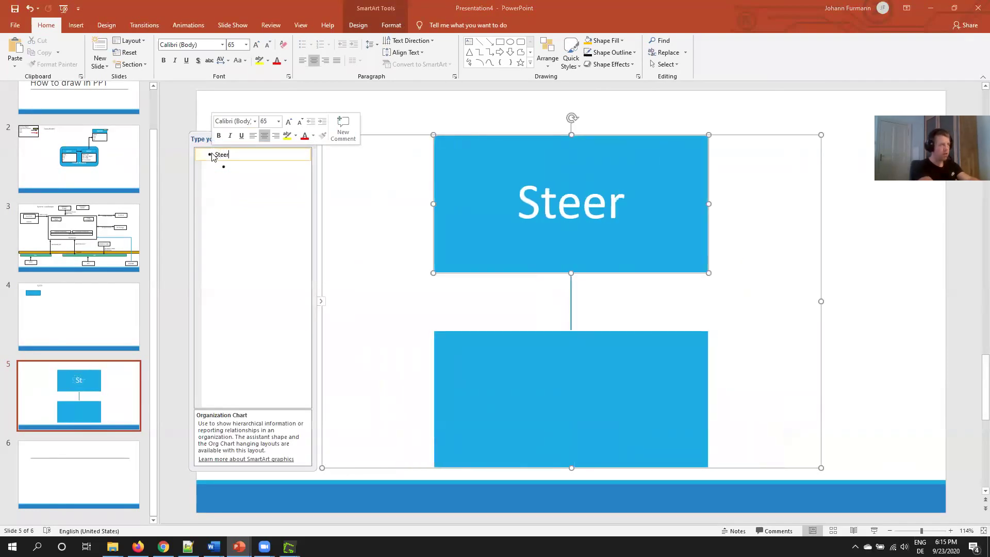
type("ing Comi")
key("BackSpace")
type("mittee")
key("Return")
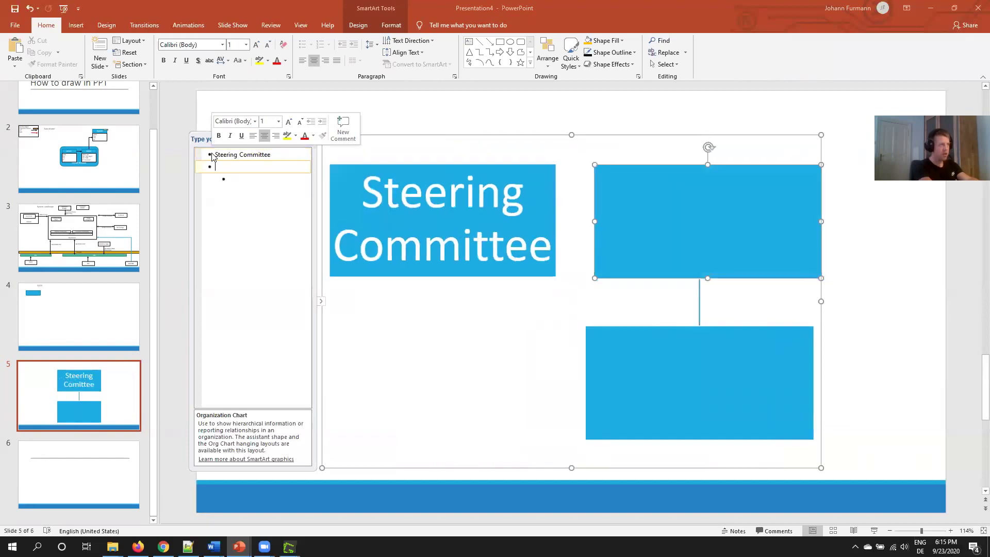
key("Tab")
type("Center ")
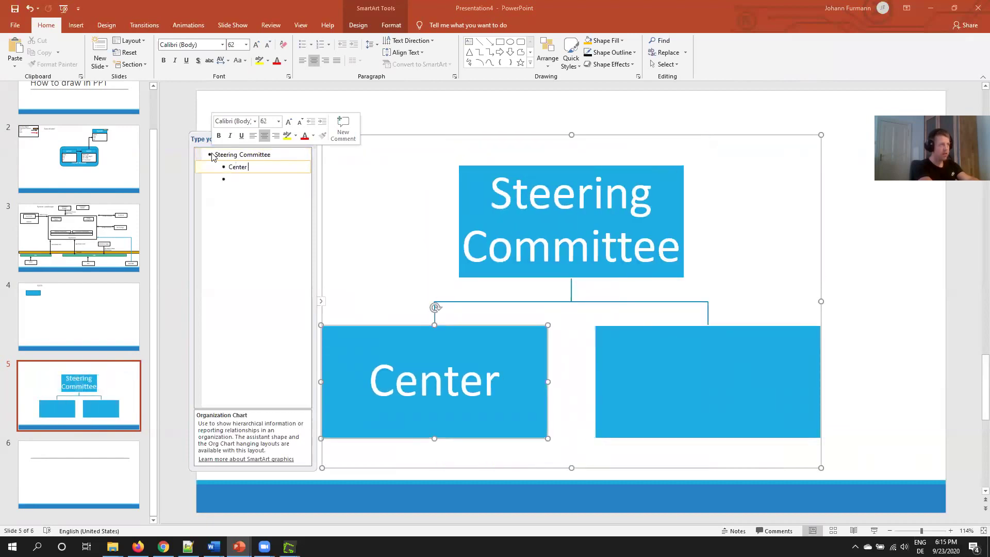
type("of Excell")
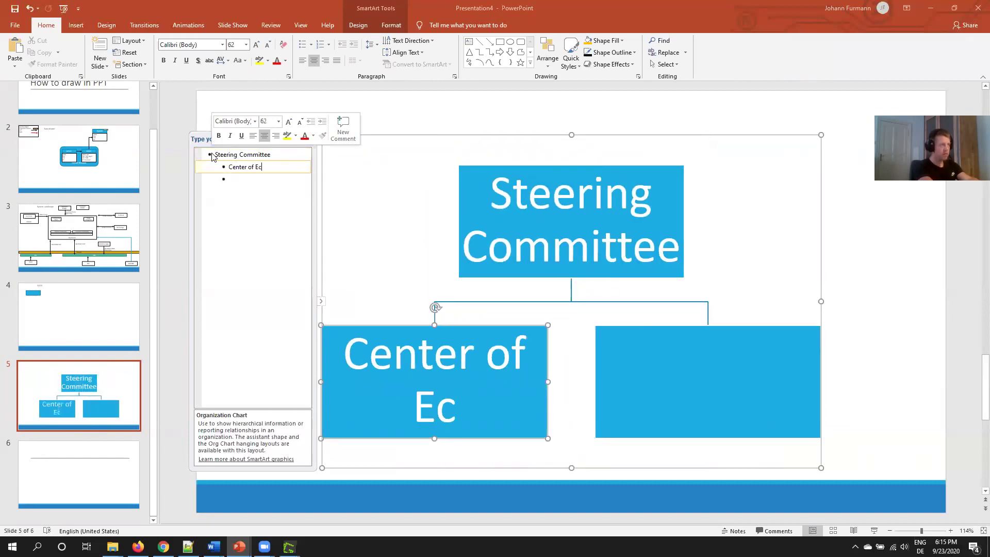
type("ence")
Step: Add Architecture Review Board under Center of Excellence and a Global PMO box before it
key("Return")
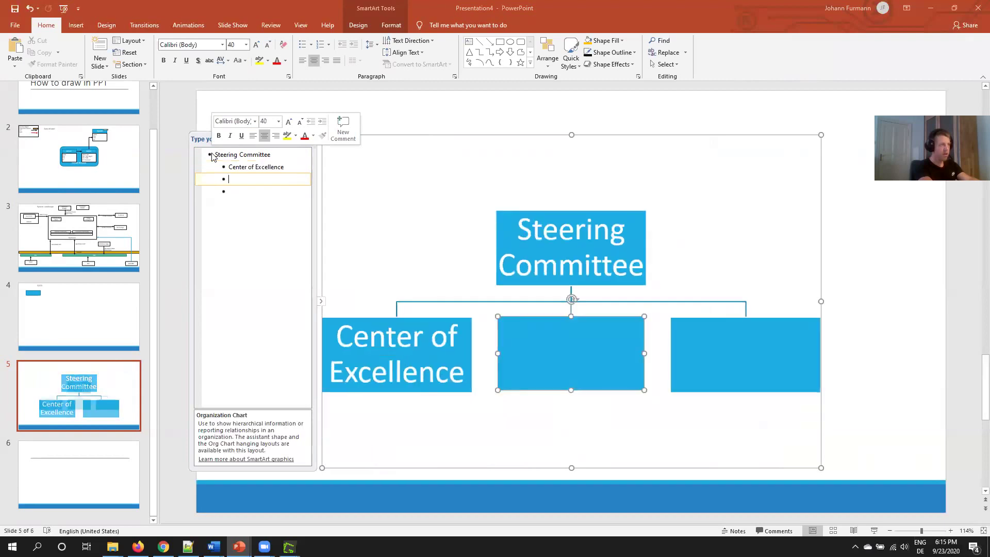
key("Tab")
type("Arch")
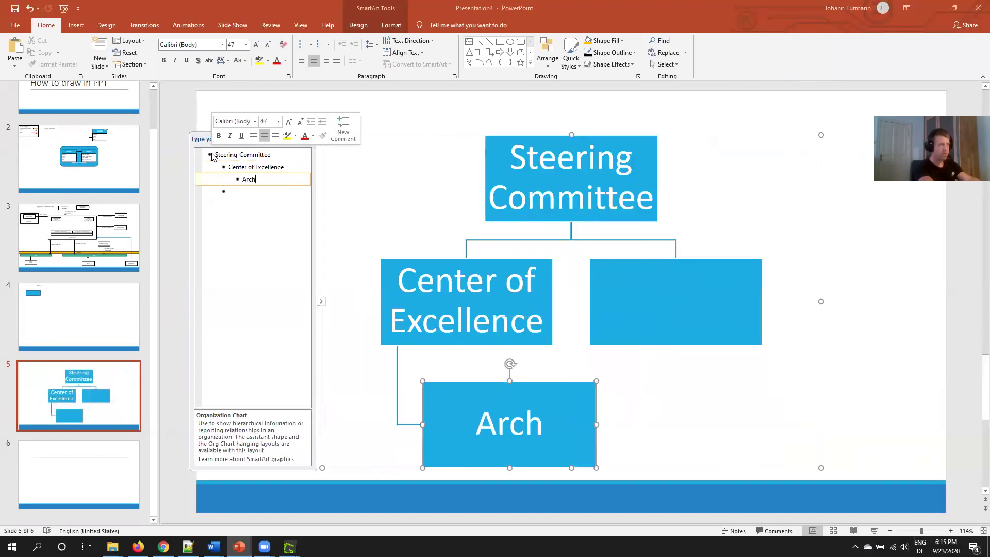
type("itecture ")
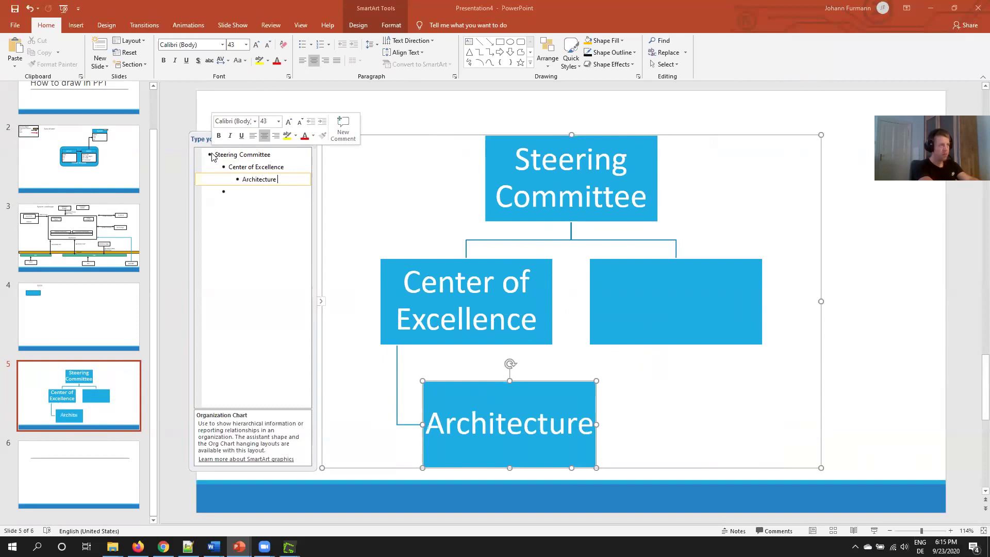
type("Review Board")
key("Up")
key("Up")
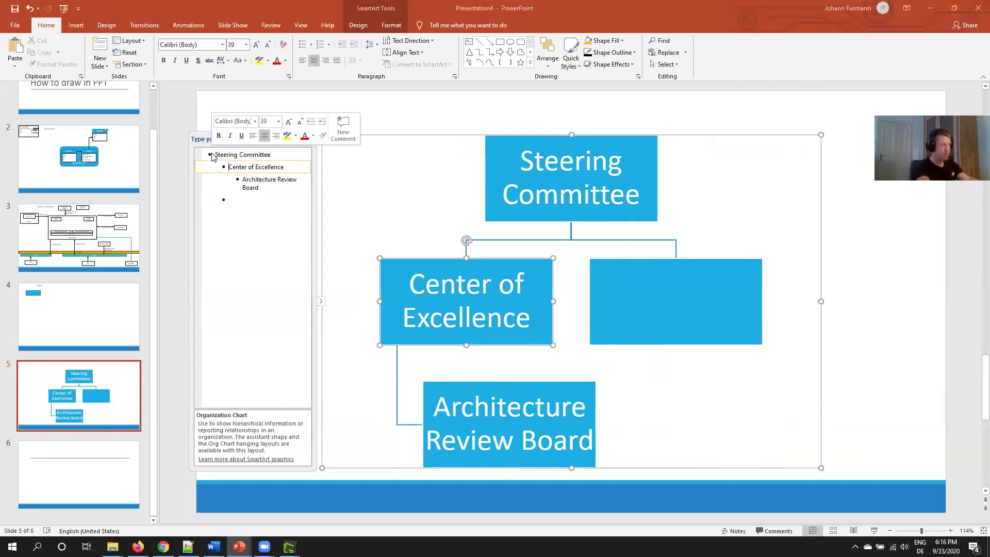
key("Return")
type("P")
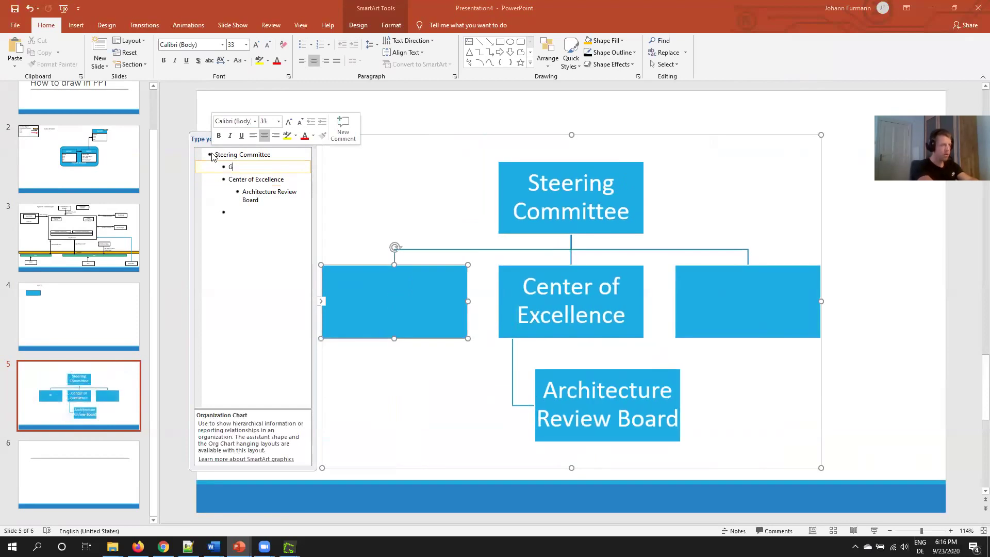
type("lobal PMO")
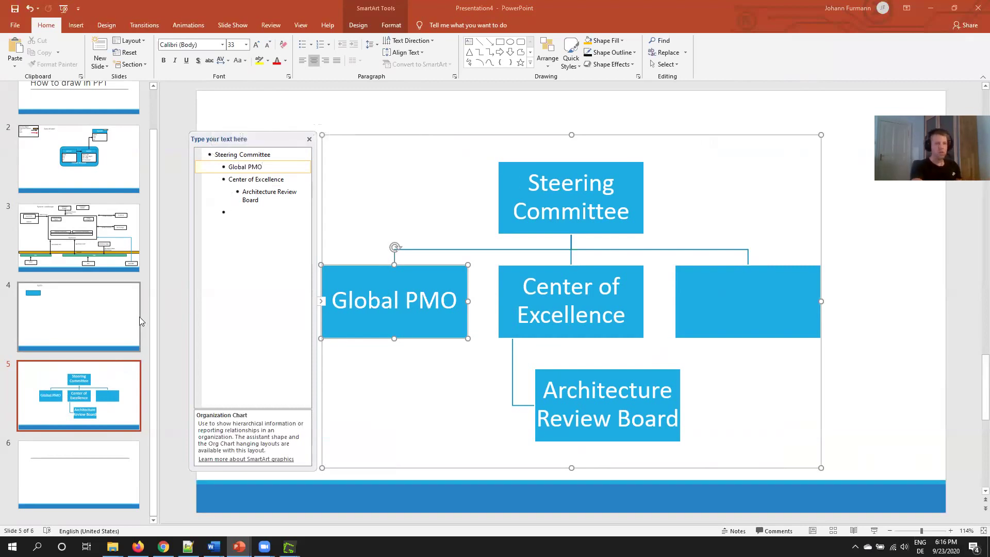
Step: Show slide 3, System Landscape, from the slide thumbnail pane
left_click(45, 236)
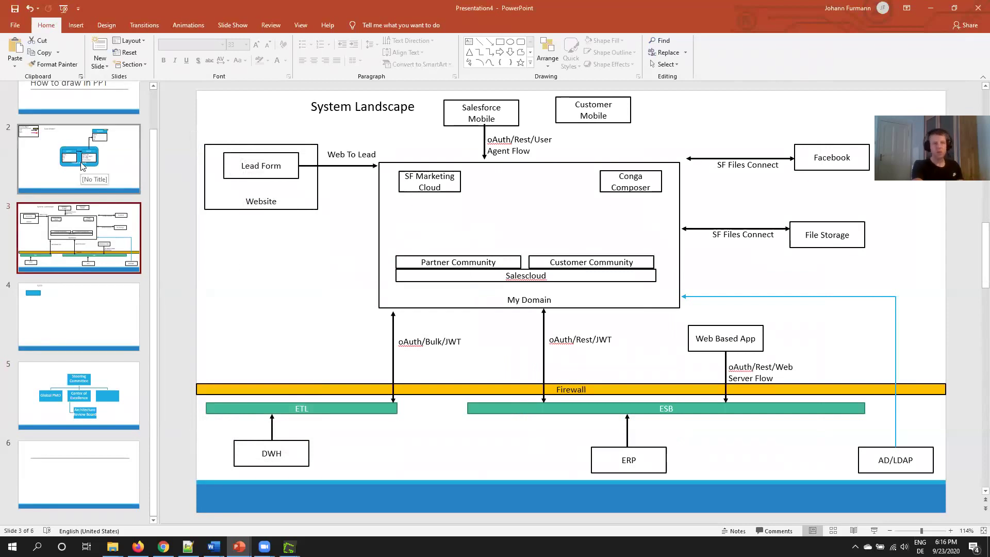